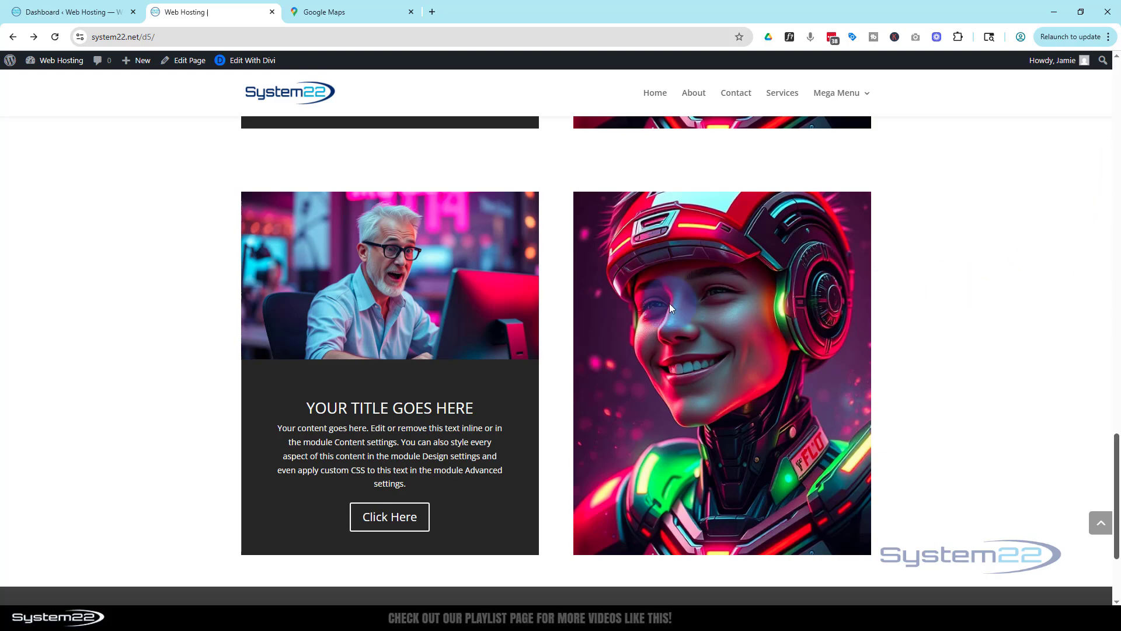
Step: Look over the current footer on the live page, and open the Divi Theme Builder from the WordPress dashboard
scroll(993, 310, down, 3)
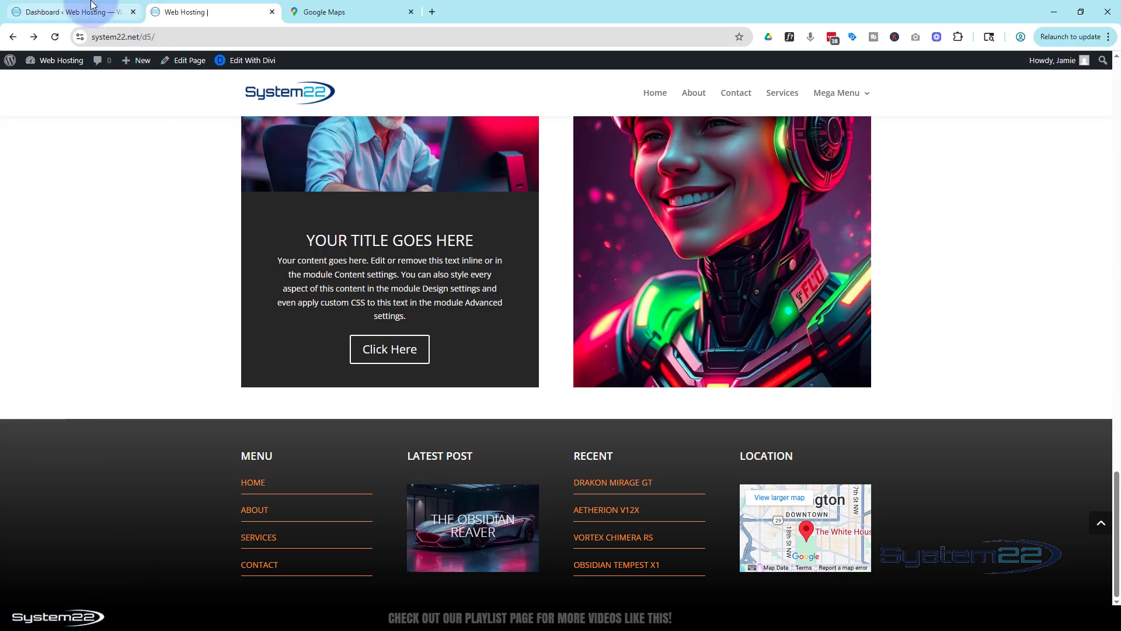
click(49, 13)
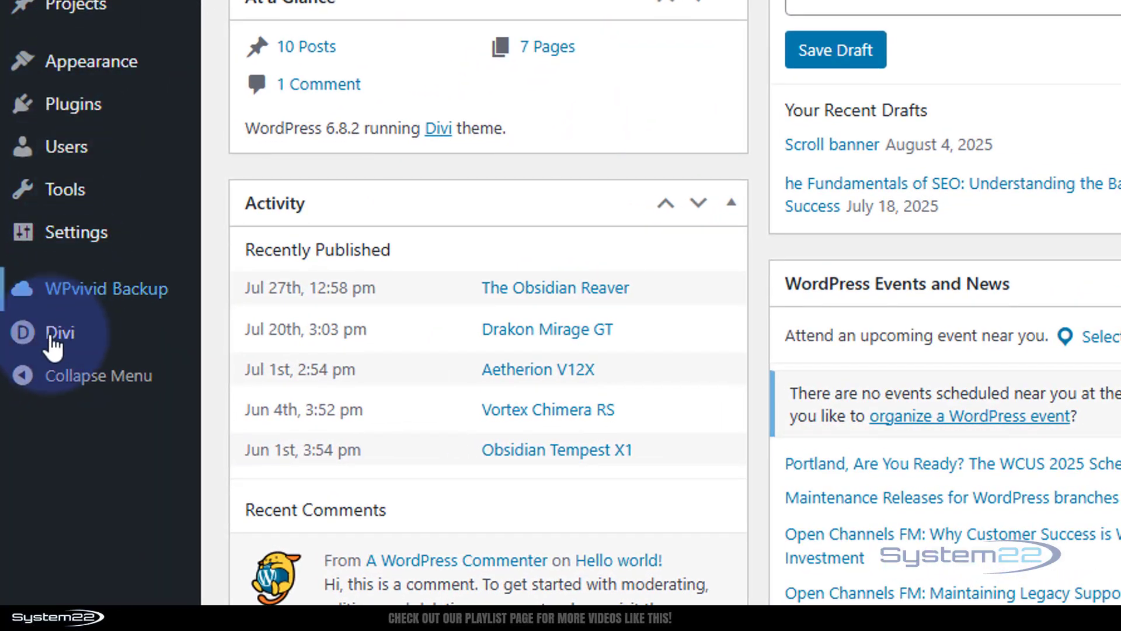
mouse_move(25, 393)
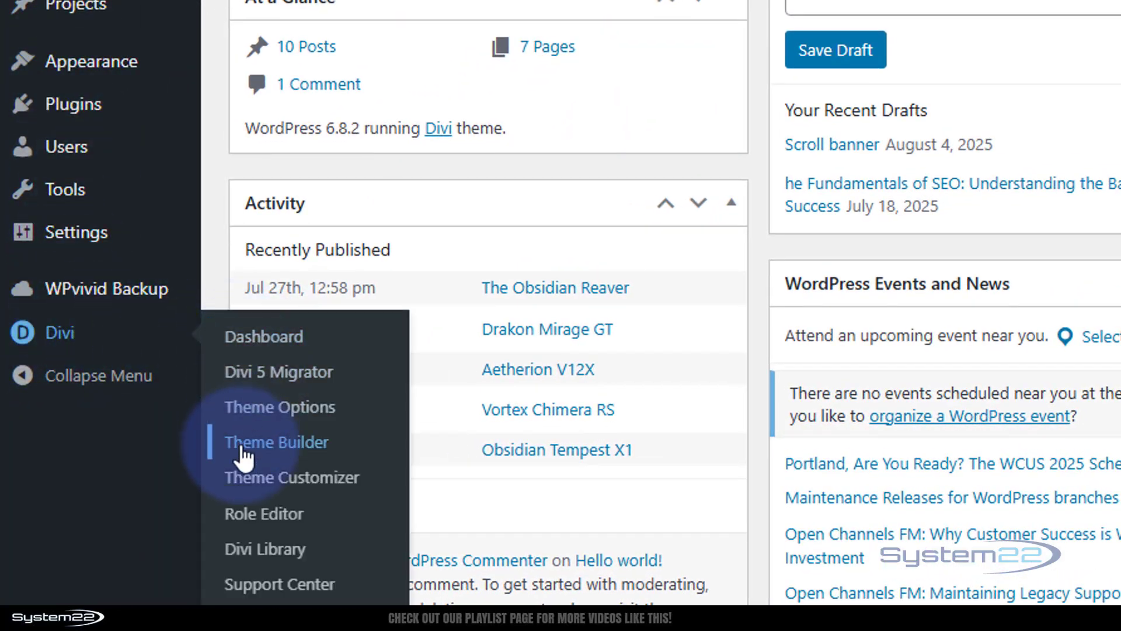
click(288, 447)
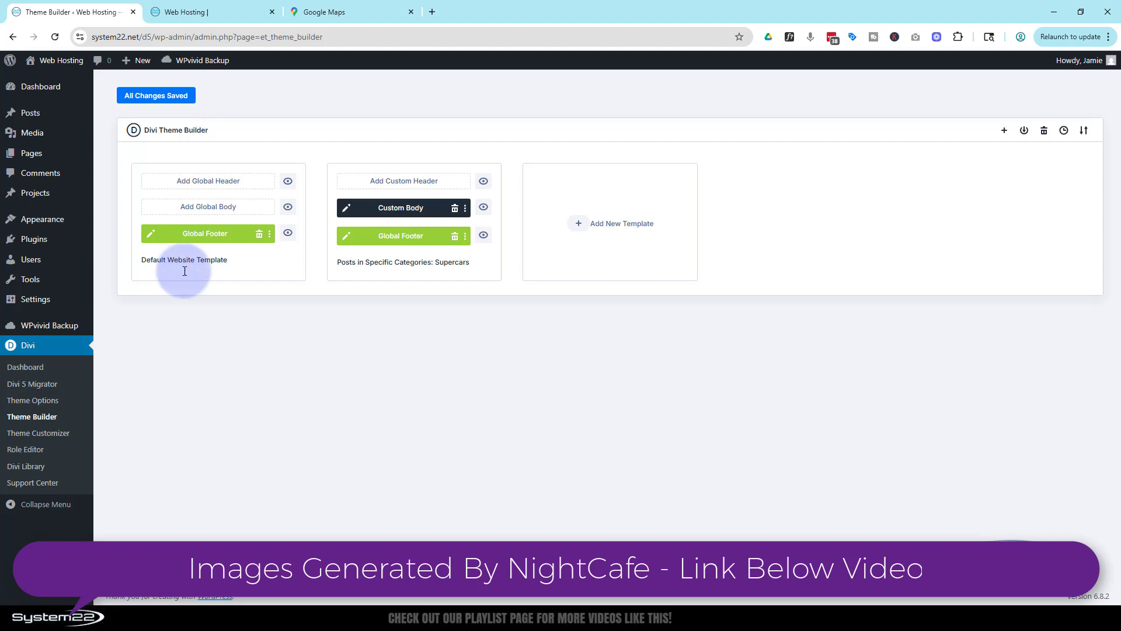
Step: Delete the global footer from the default website template and the custom footer from the Supercars posts template
click(259, 234)
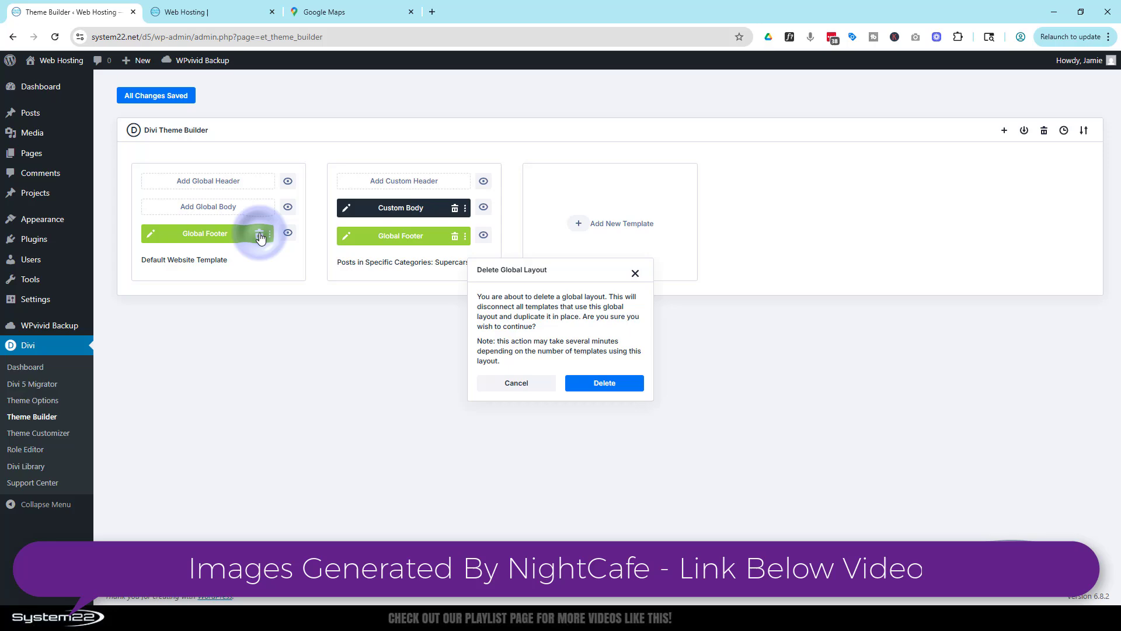
click(604, 383)
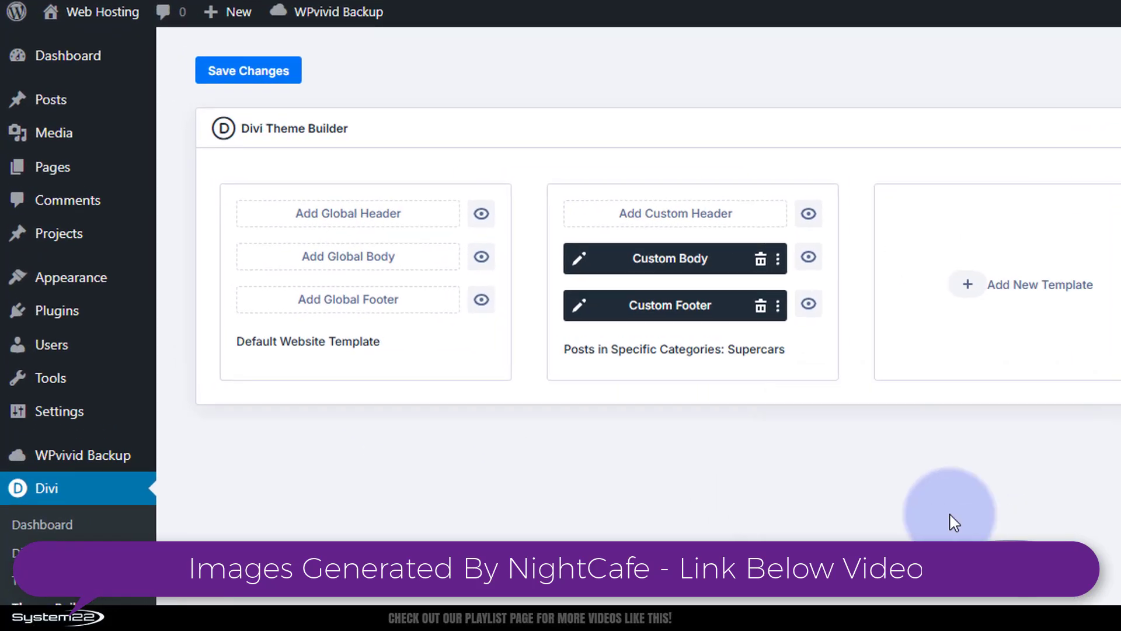
mouse_move(758, 308)
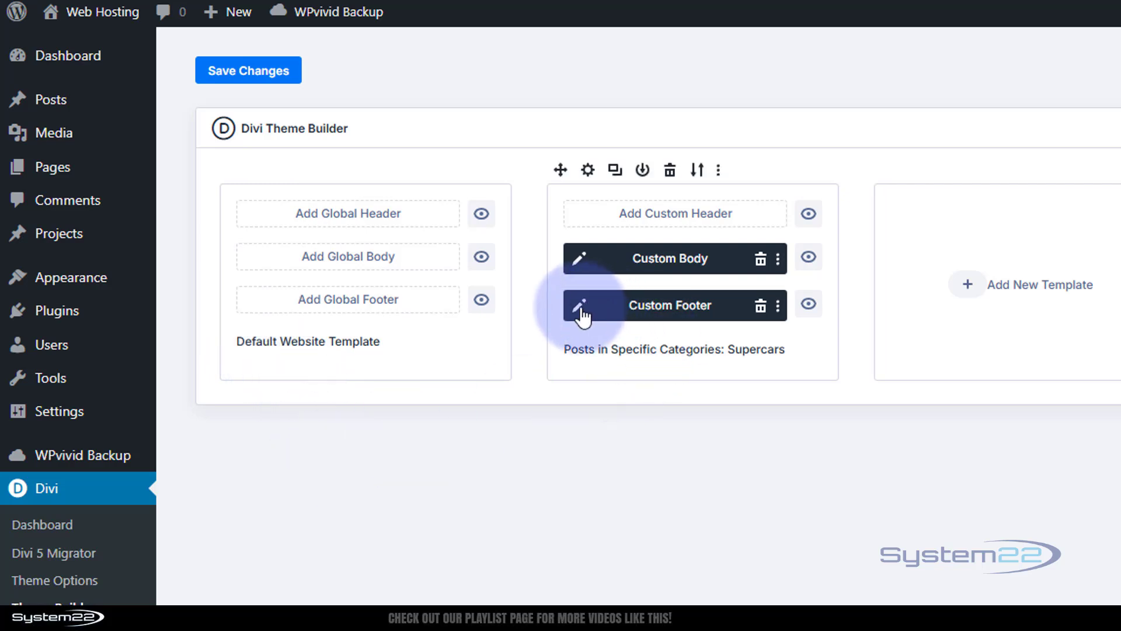
click(760, 308)
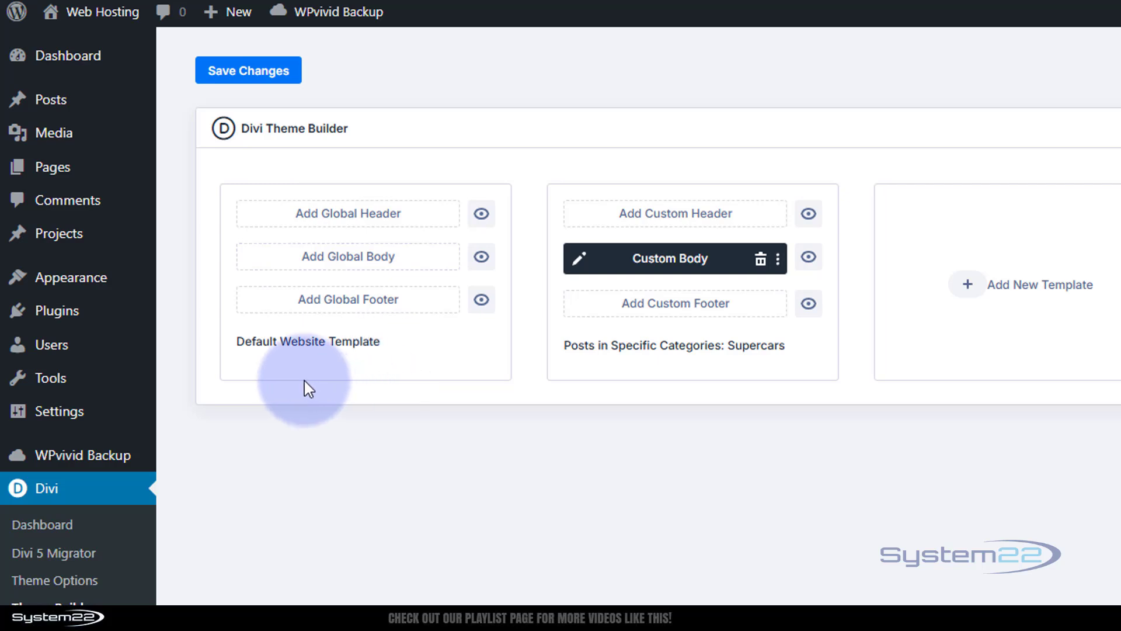
Step: Start building a new global footer for the default website template and insert a row with four equal columns
click(363, 312)
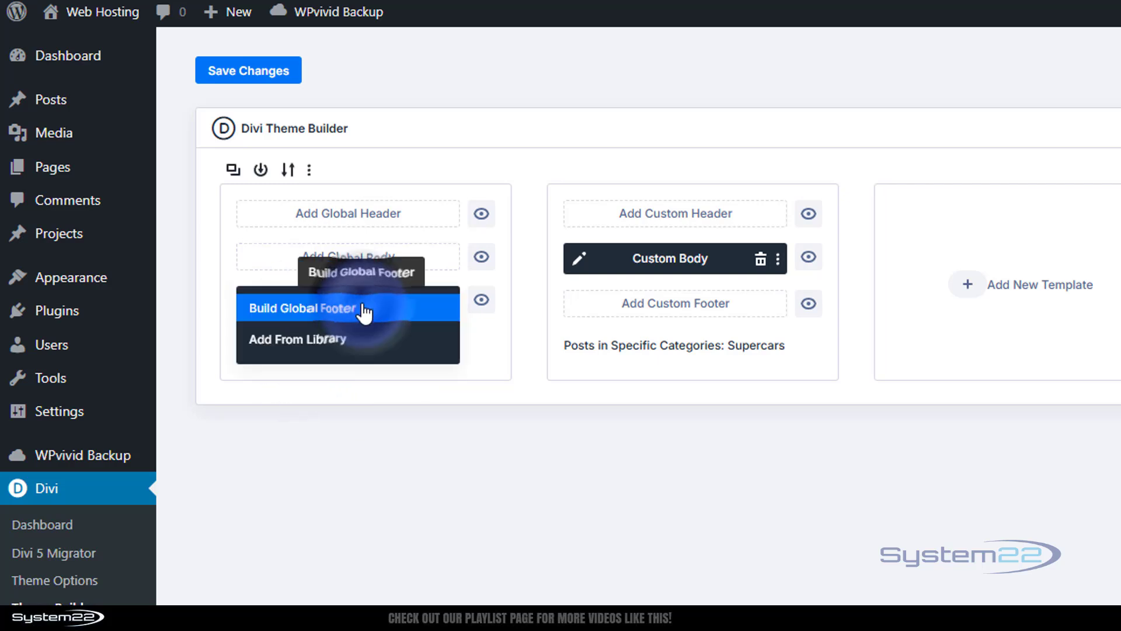
click(291, 320)
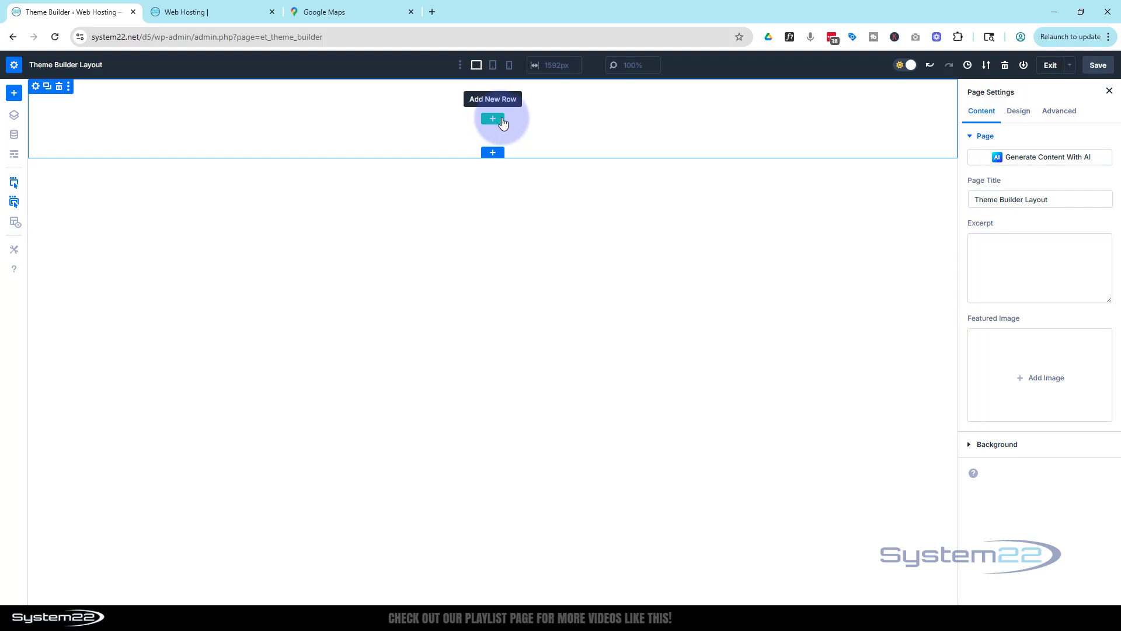
click(494, 120)
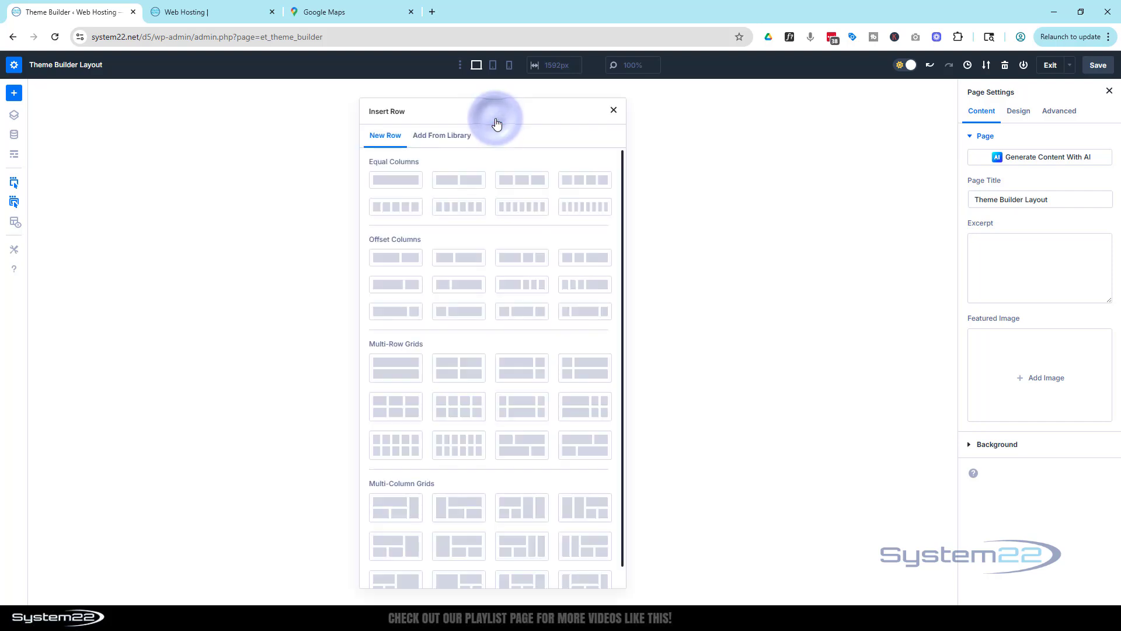
click(584, 183)
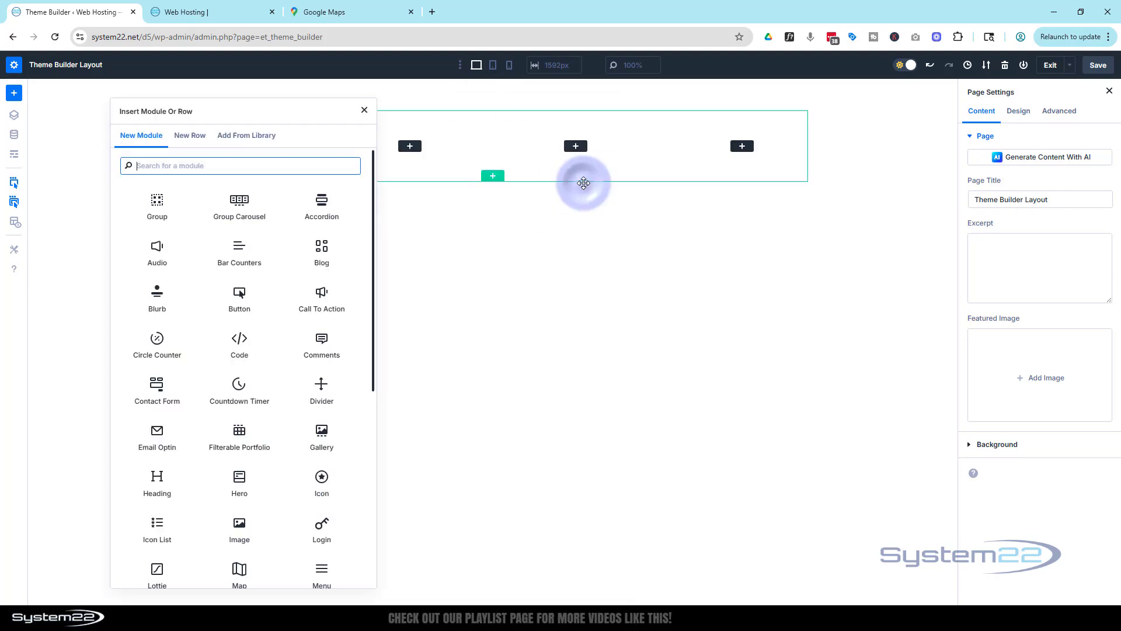
click(368, 108)
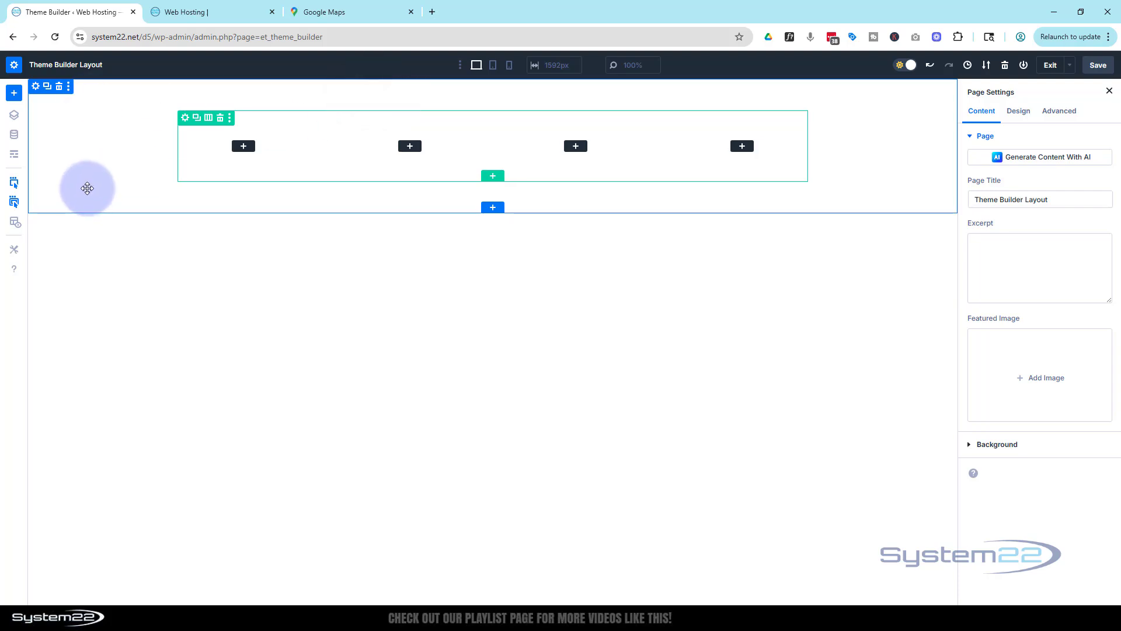
Step: Add a gradient background to the footer section and set its first stop to dark grey 363636
click(35, 89)
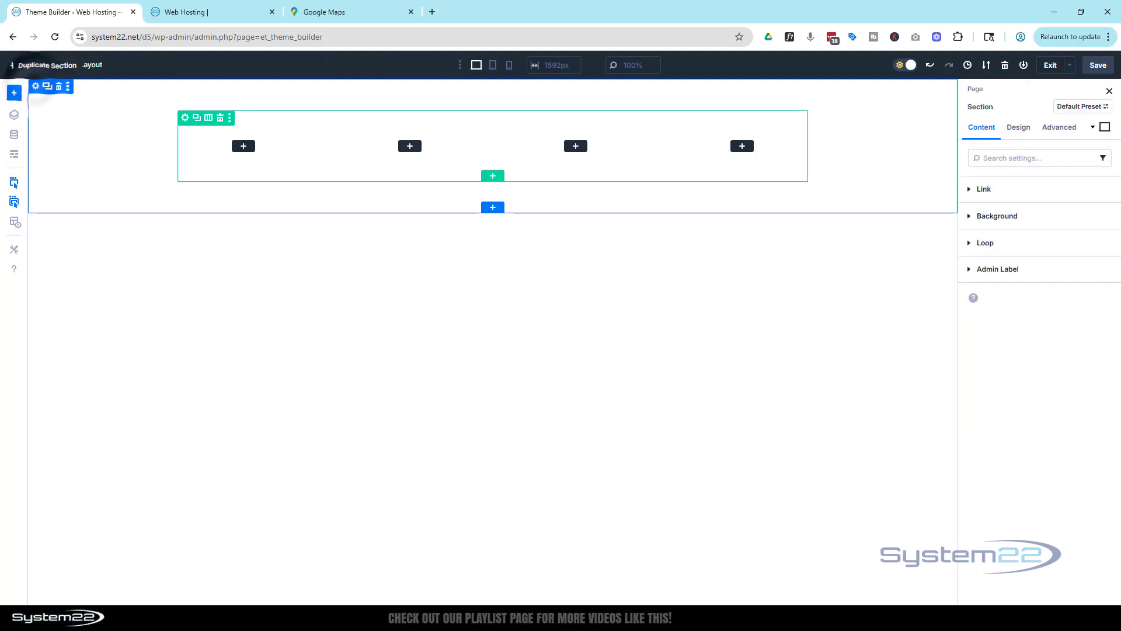
click(983, 217)
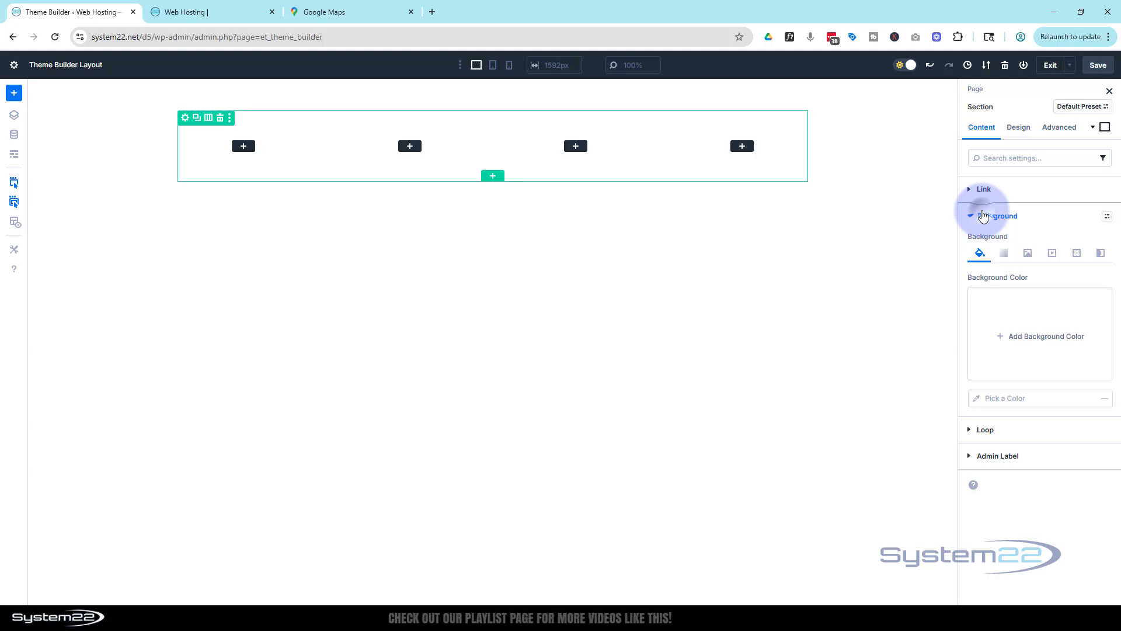
click(1006, 257)
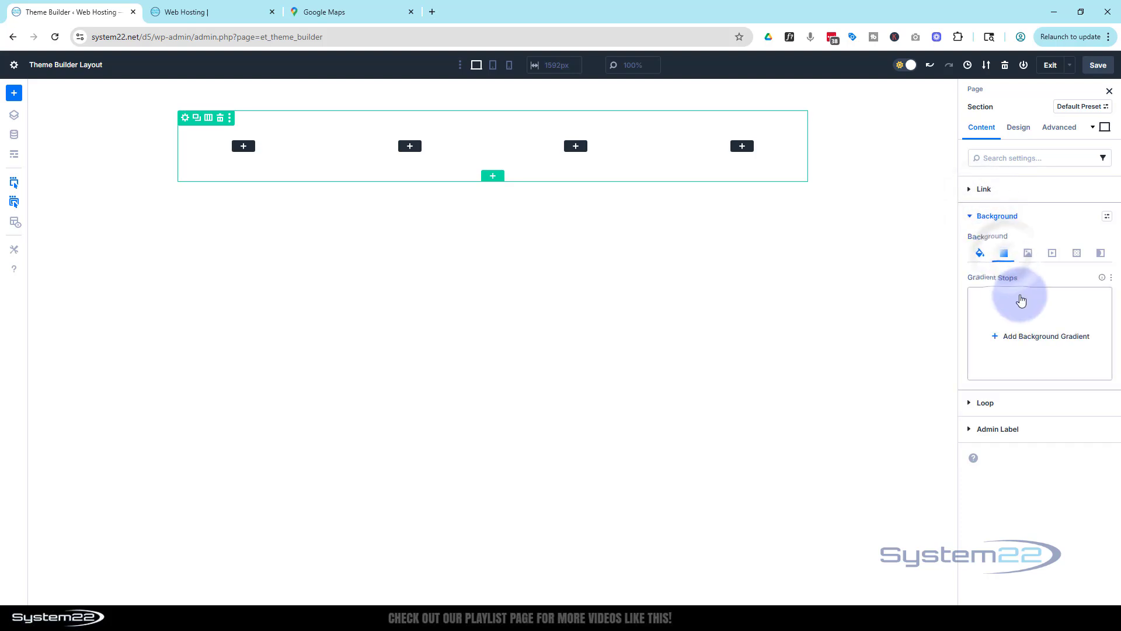
click(1037, 343)
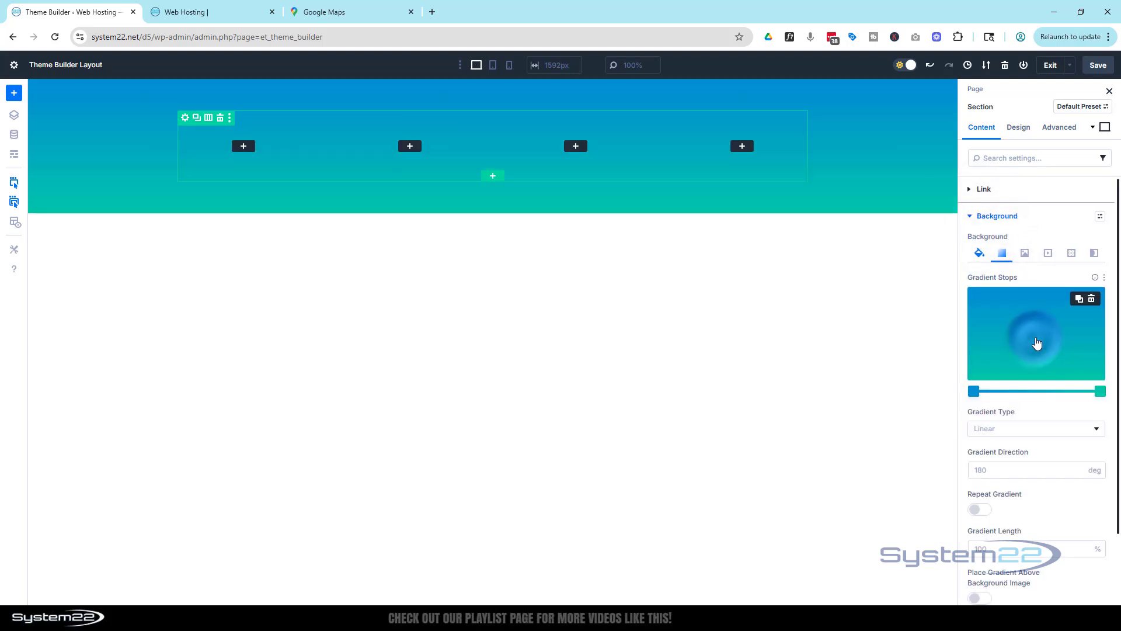
click(973, 391)
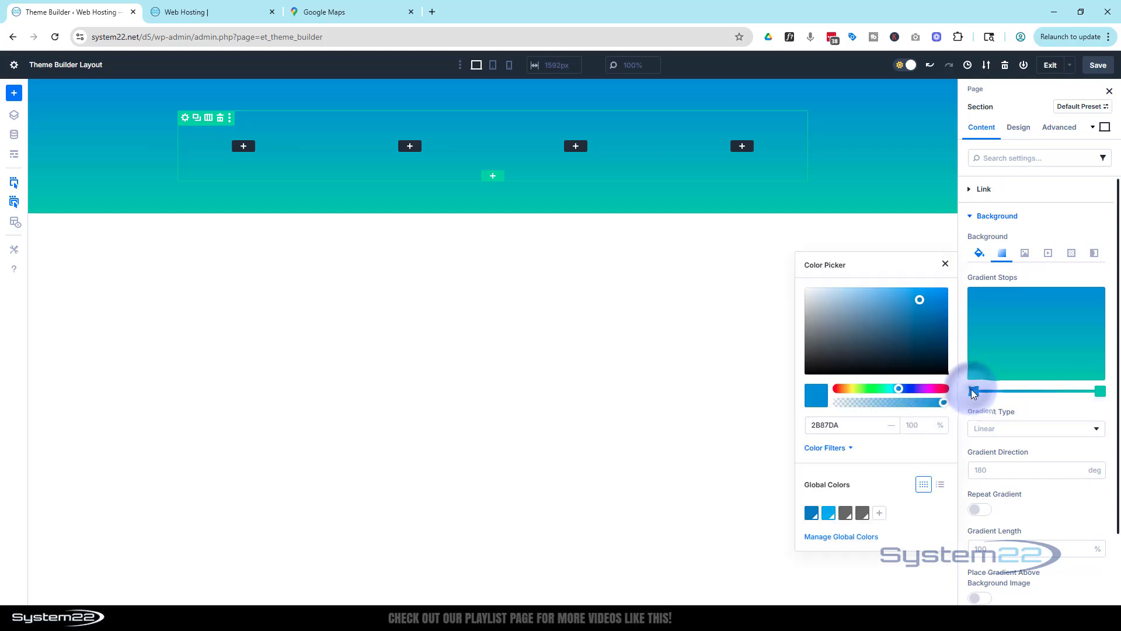
drag(877, 321, 803, 355)
Step: Set the end stop of the section's background gradient to black 000000
click(1099, 390)
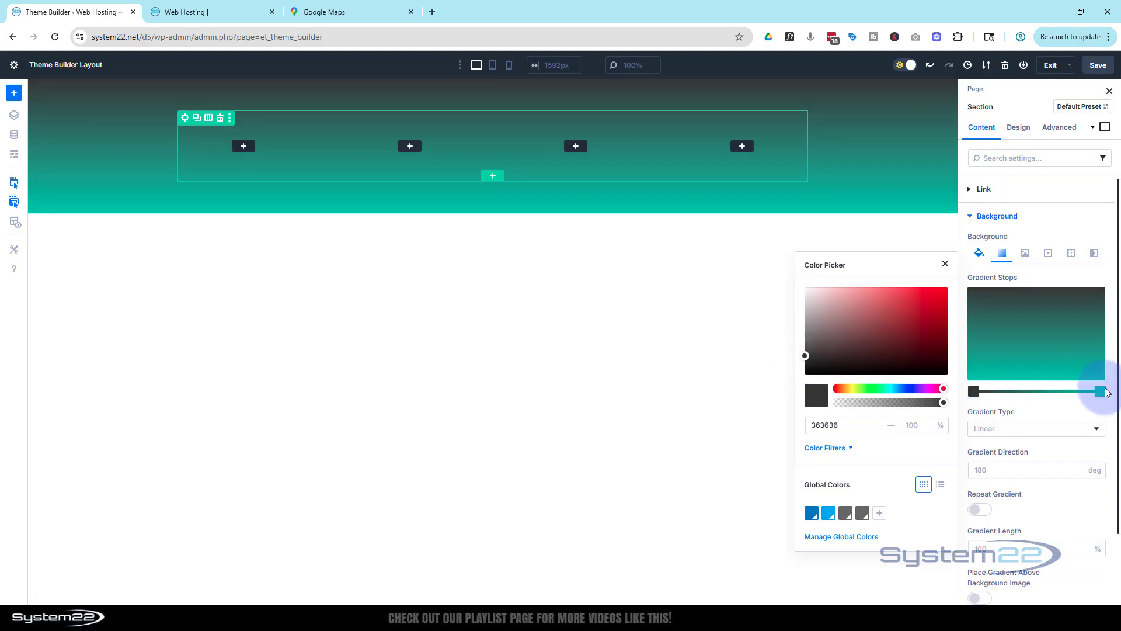
click(1100, 391)
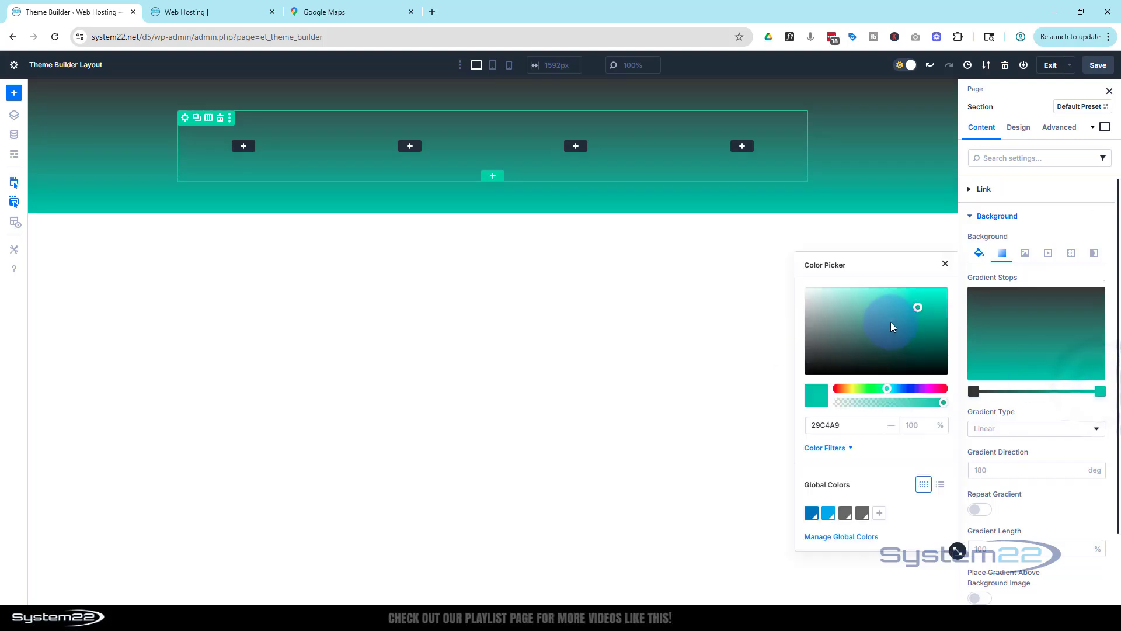
drag(920, 308, 792, 391)
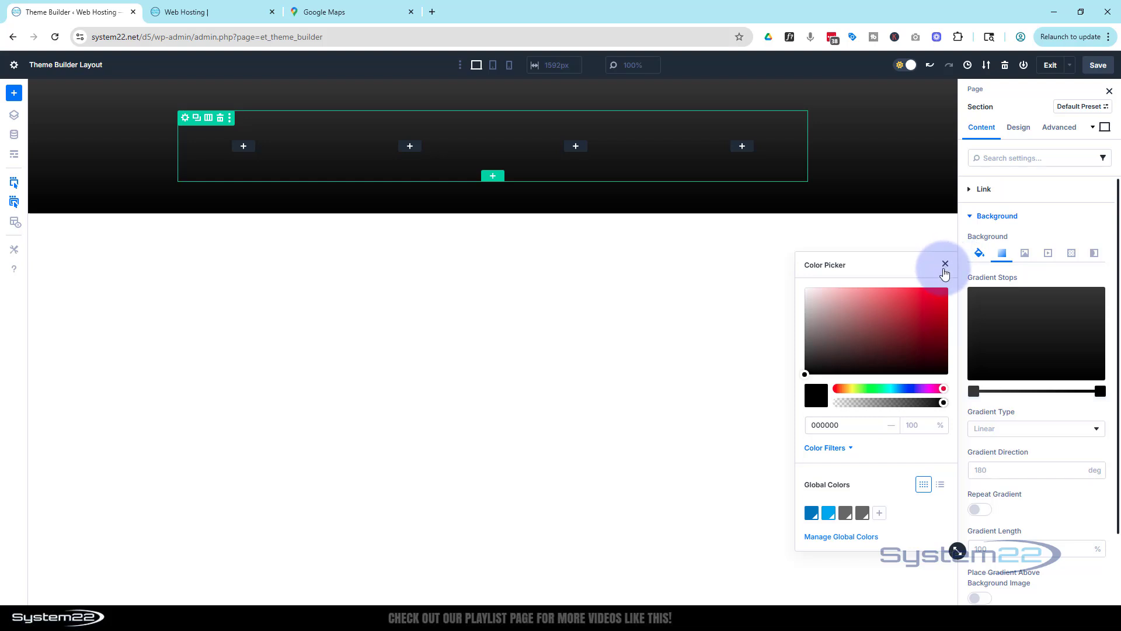
click(945, 264)
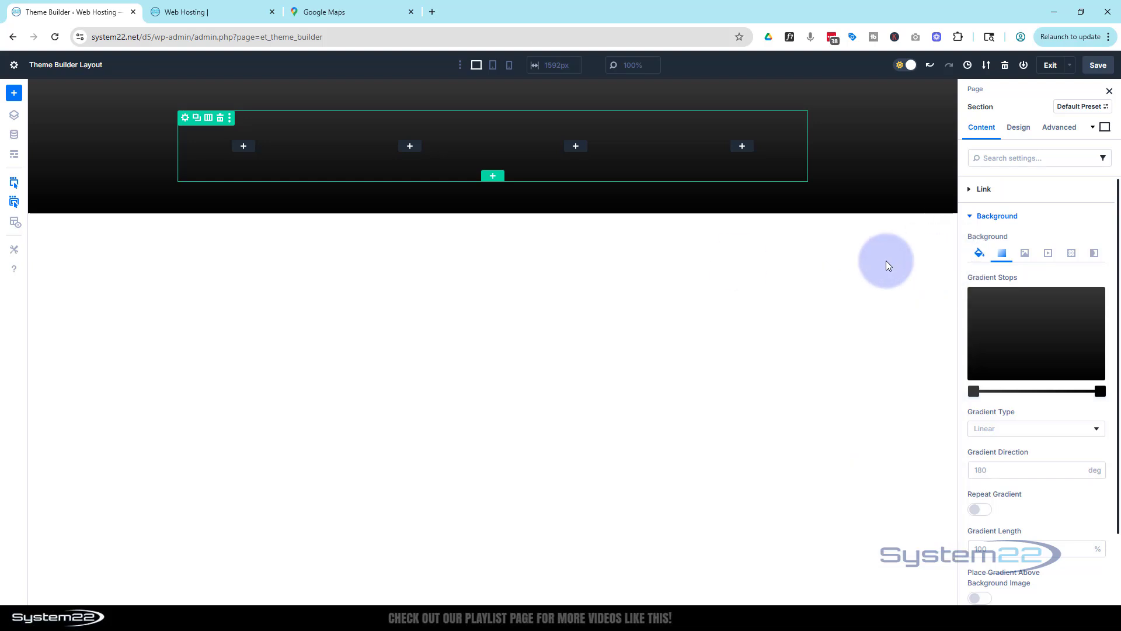
Step: Insert a Heading module in the row's first column and set its text to "menu"
click(244, 151)
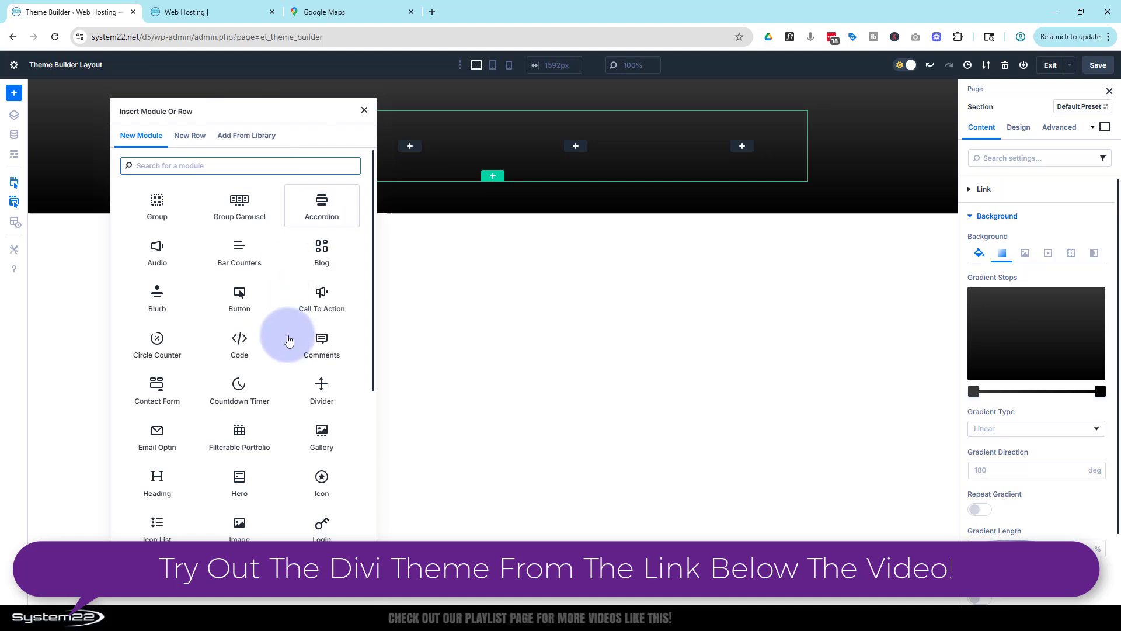
scroll(288, 341, down, 2)
scroll(288, 341, down, 1)
click(156, 302)
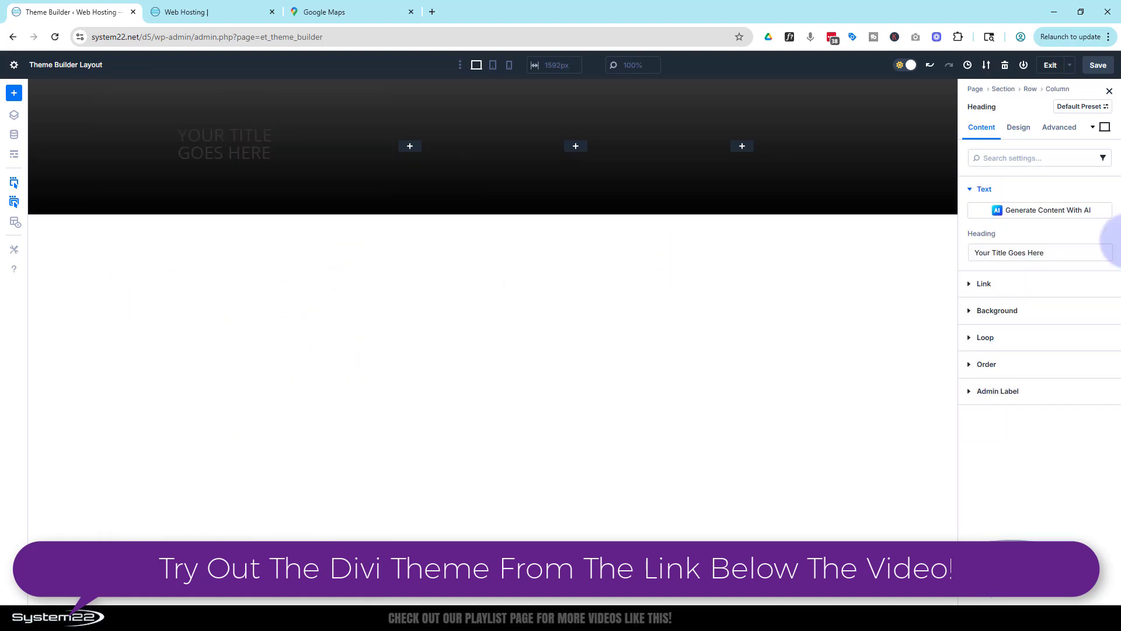
drag(1101, 252, 941, 264)
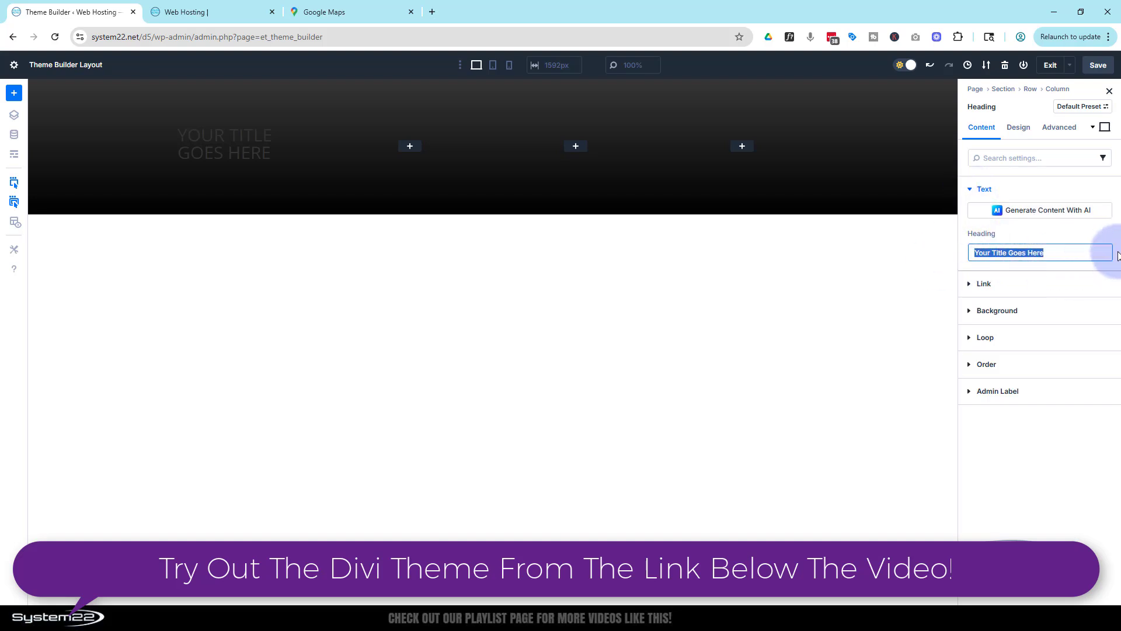
text(menu)
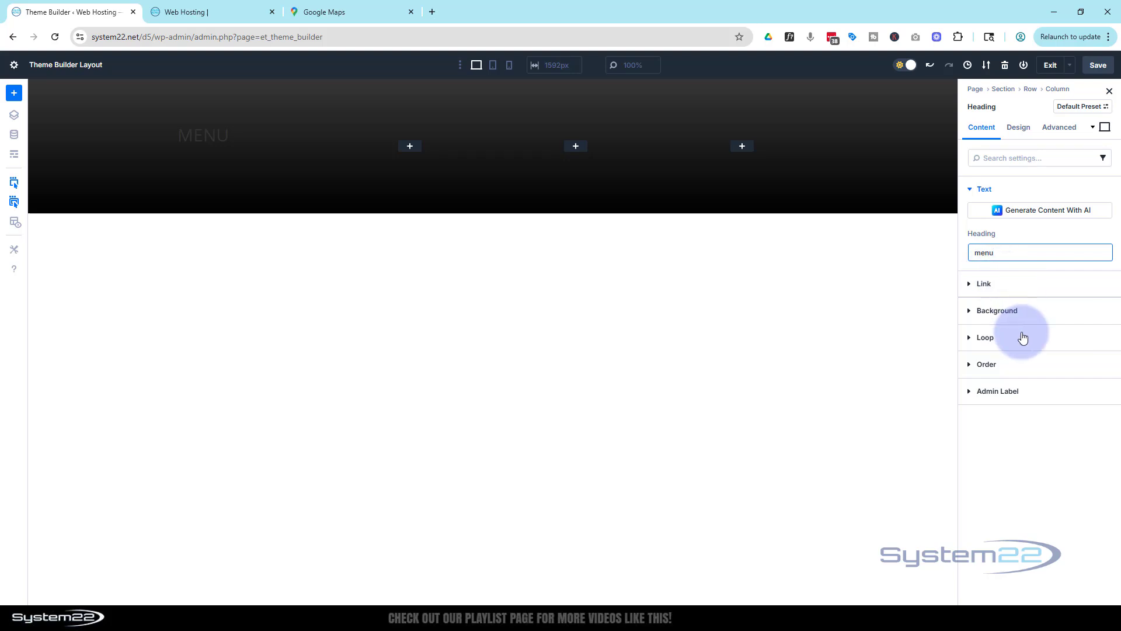
Step: Set the menu heading's level to H3 in its design settings
click(1023, 127)
click(976, 226)
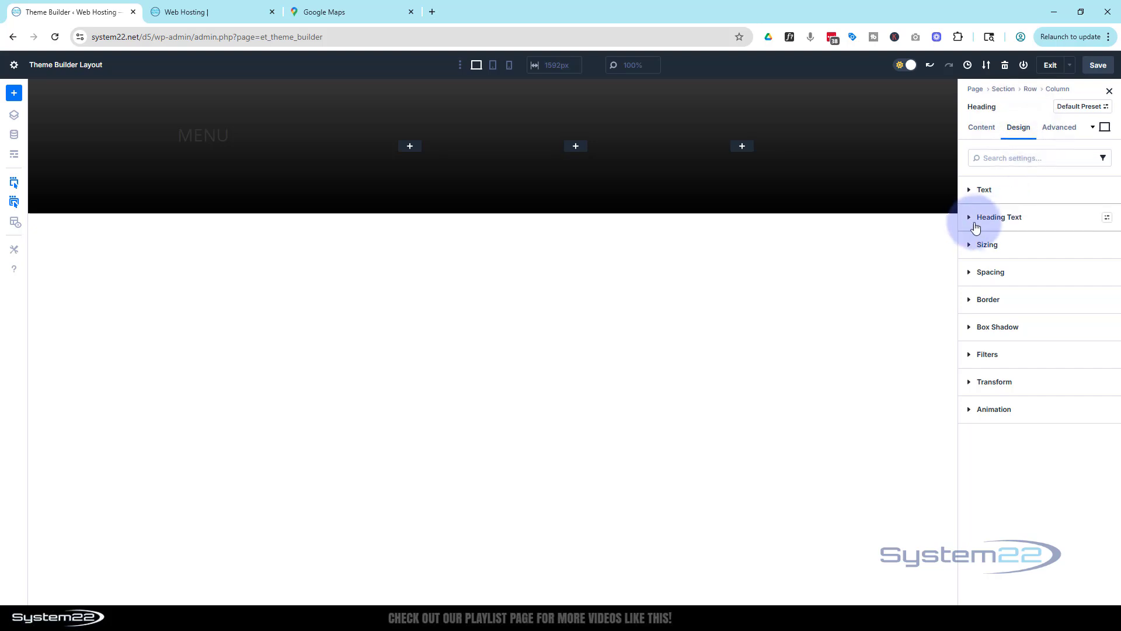
click(980, 263)
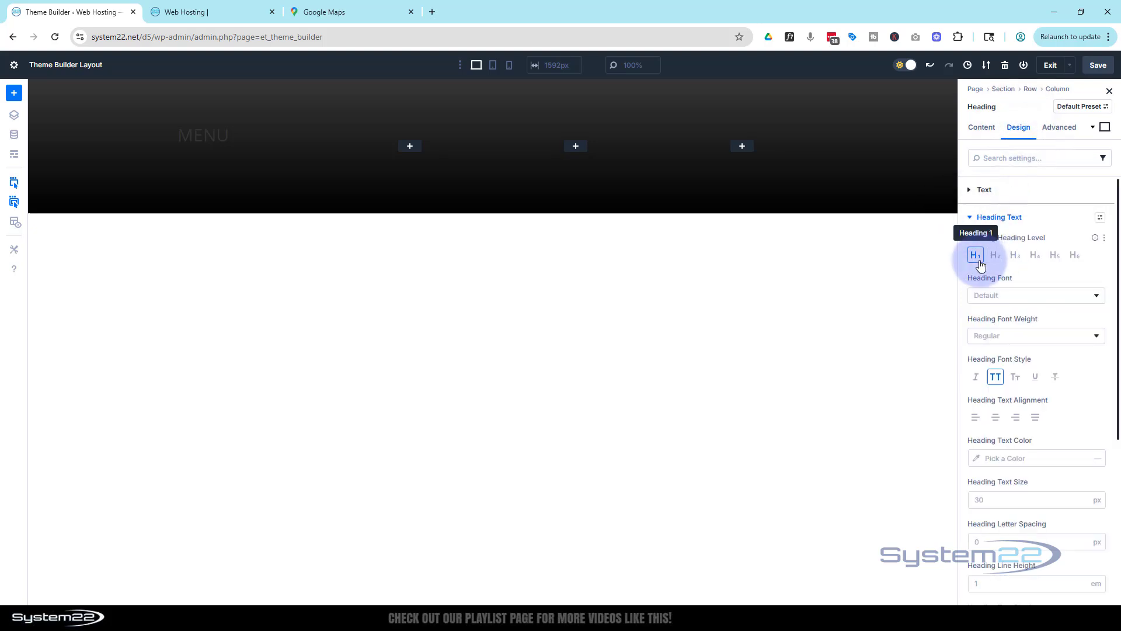
click(1015, 255)
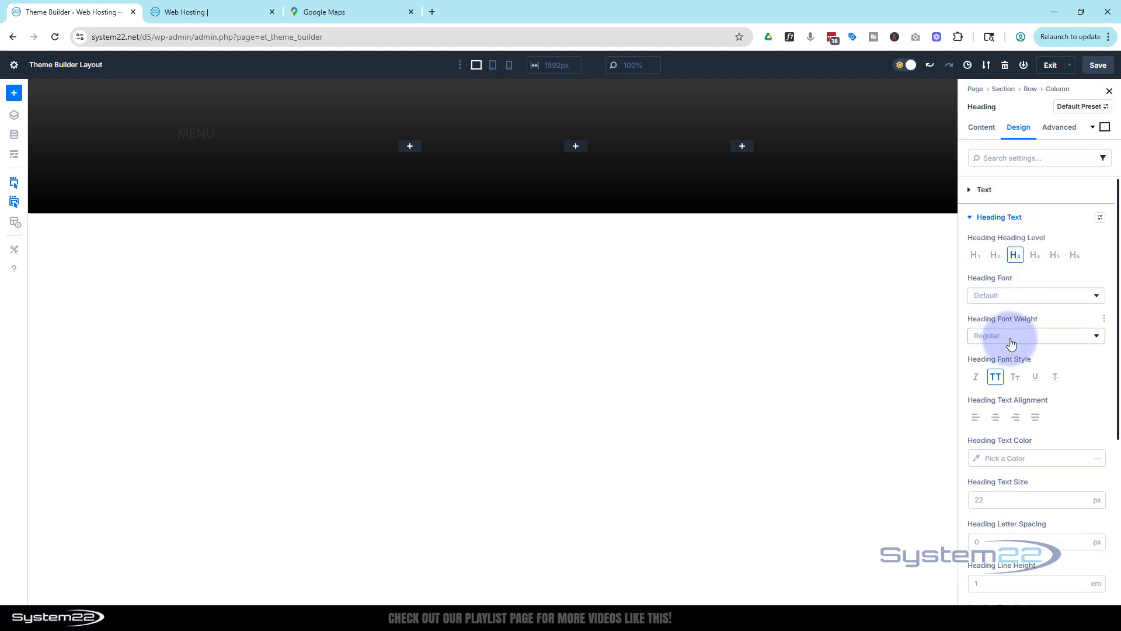
Step: Set the menu heading's text color to white FFFFFF and its text size to 16 px
click(975, 458)
drag(866, 366, 786, 305)
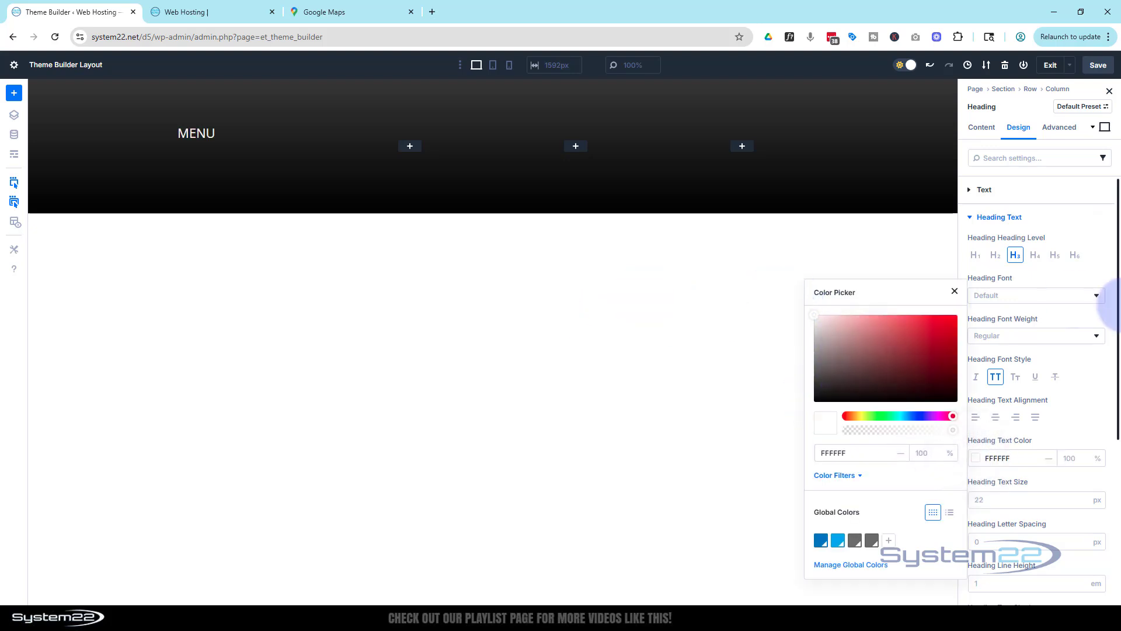
click(1089, 361)
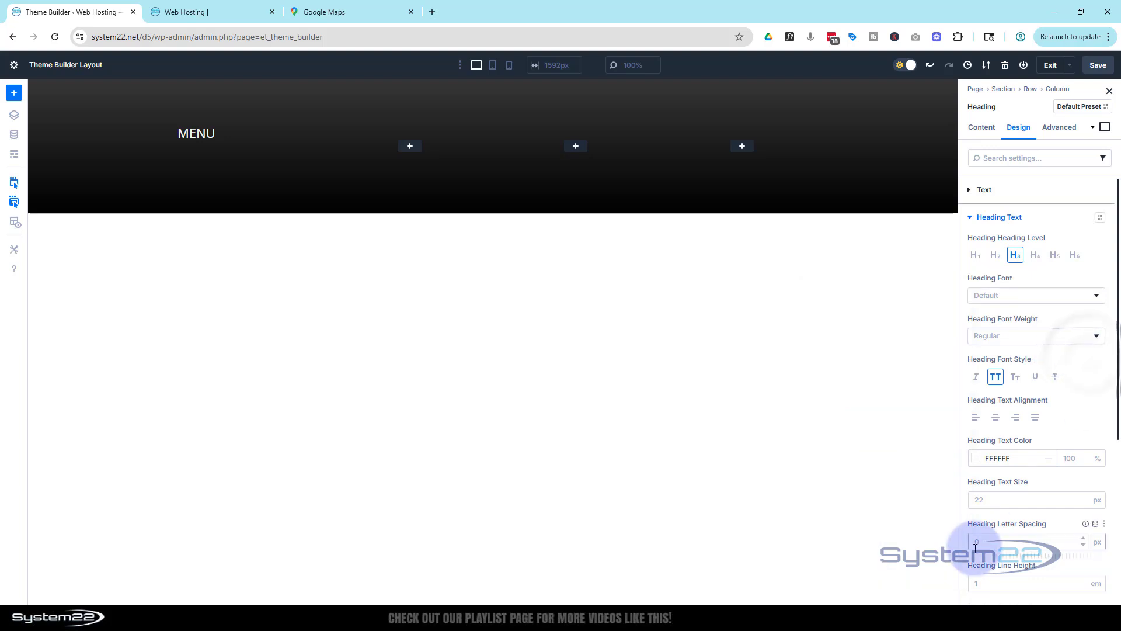
click(999, 496)
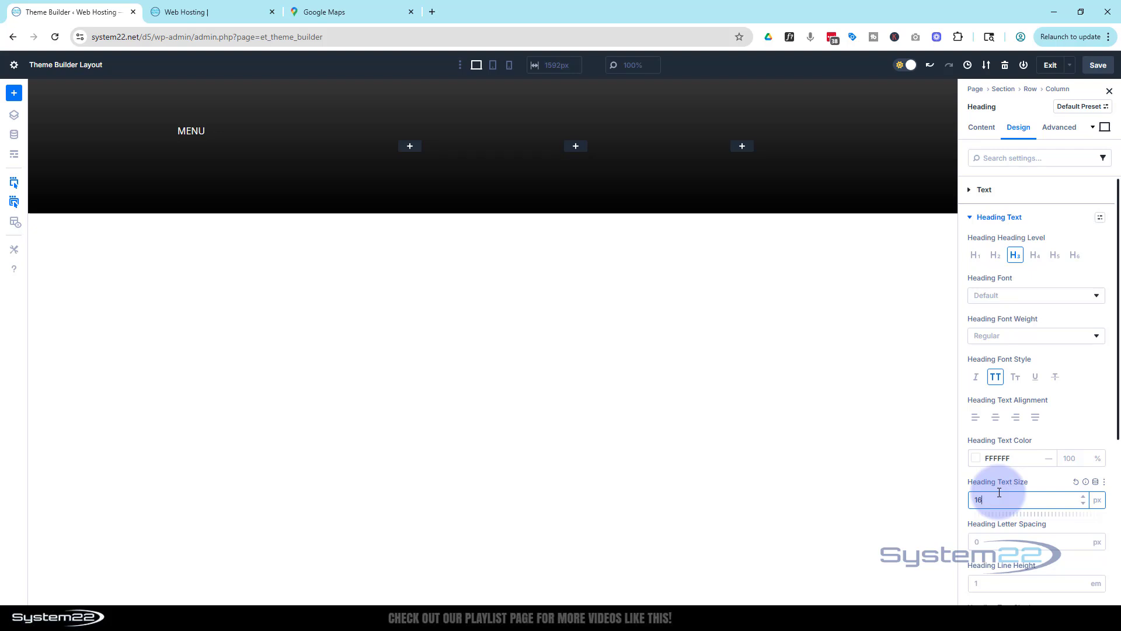
Step: Duplicate the menu heading and move the copy into the row's second column
click(173, 131)
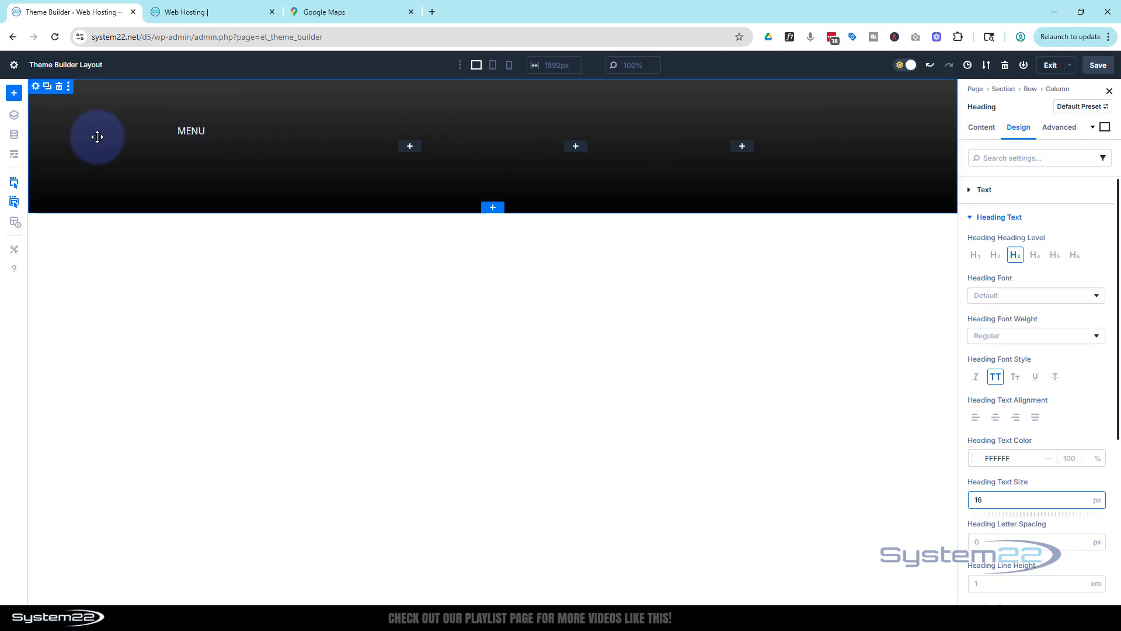
drag(184, 136, 206, 128)
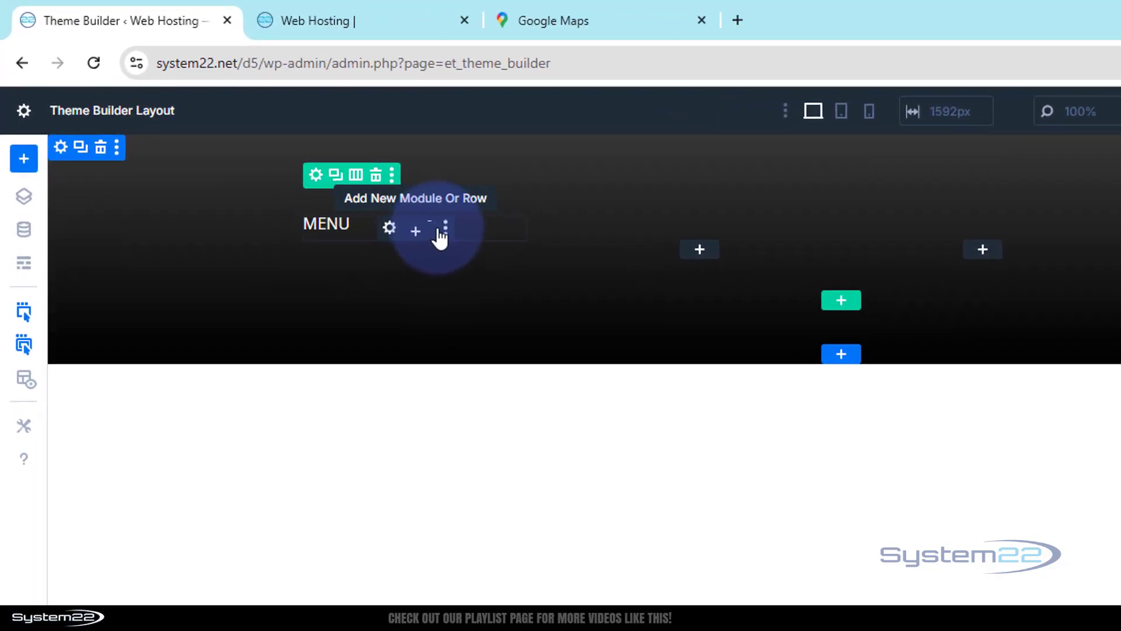
click(477, 251)
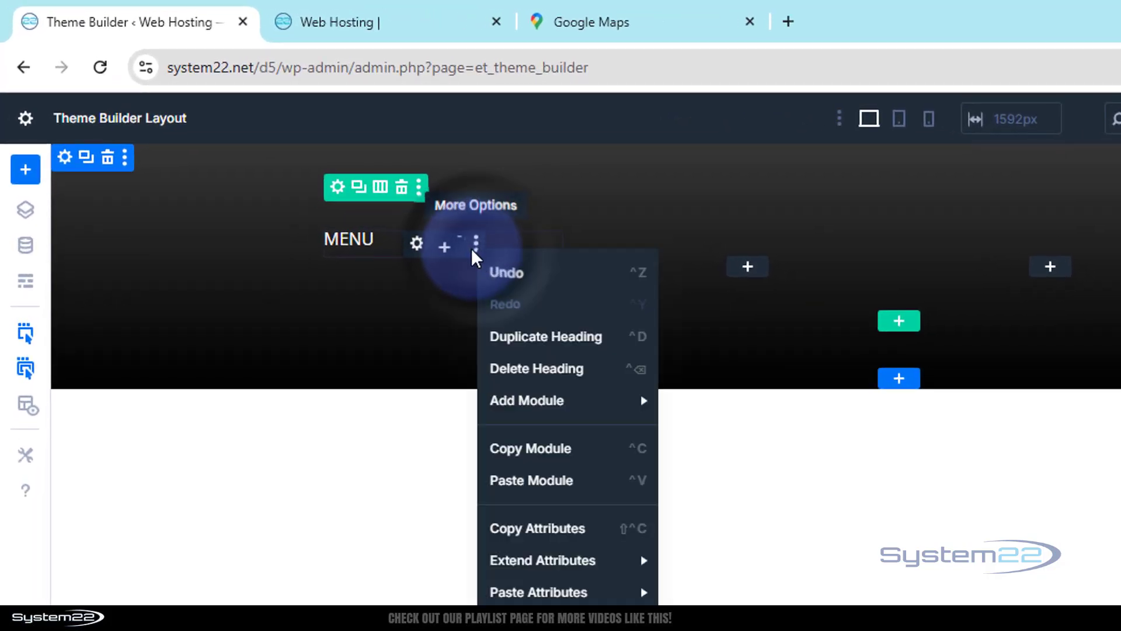
click(543, 342)
click(390, 303)
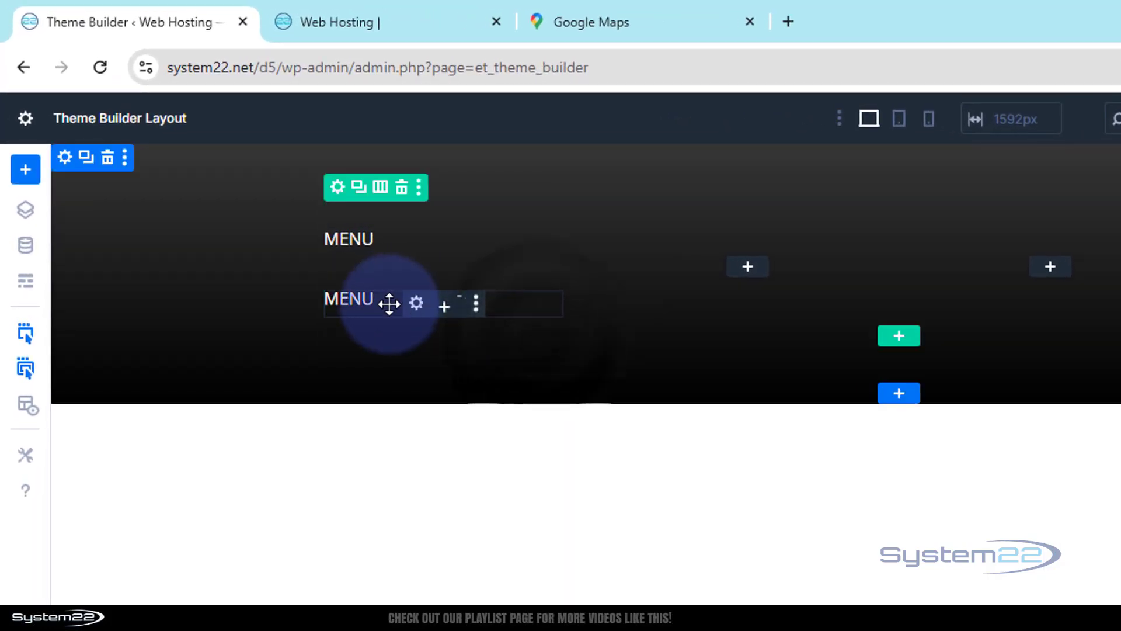
drag(388, 303, 764, 248)
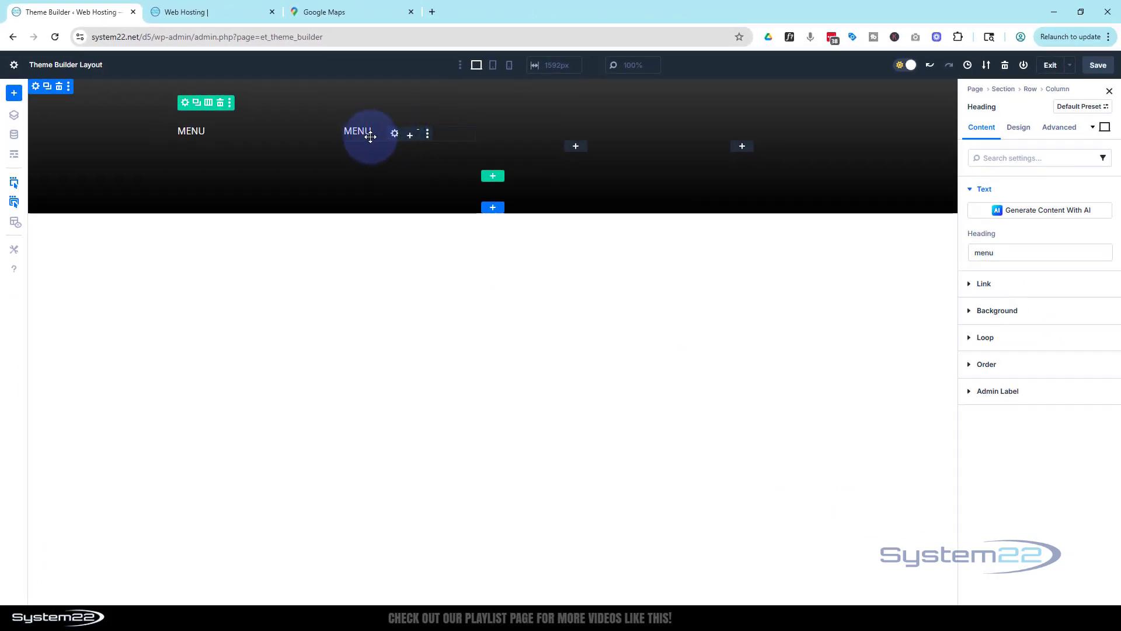
Step: Change the second column's heading text to "Latest Post"
drag(1043, 244, 945, 260)
text(Latext Post)
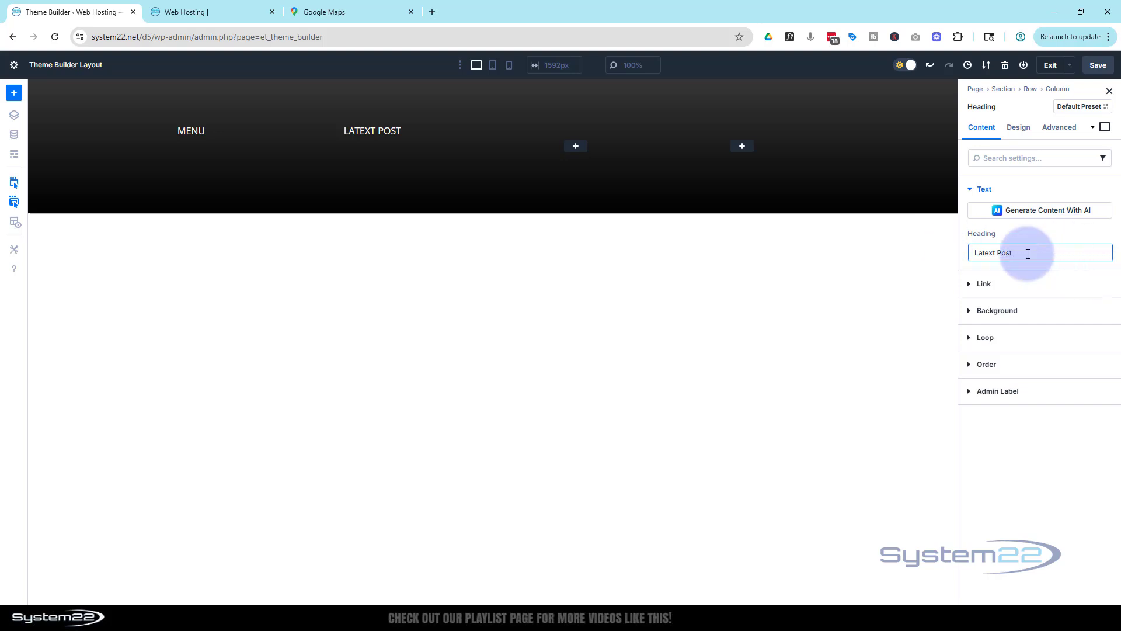
drag(989, 255, 994, 255)
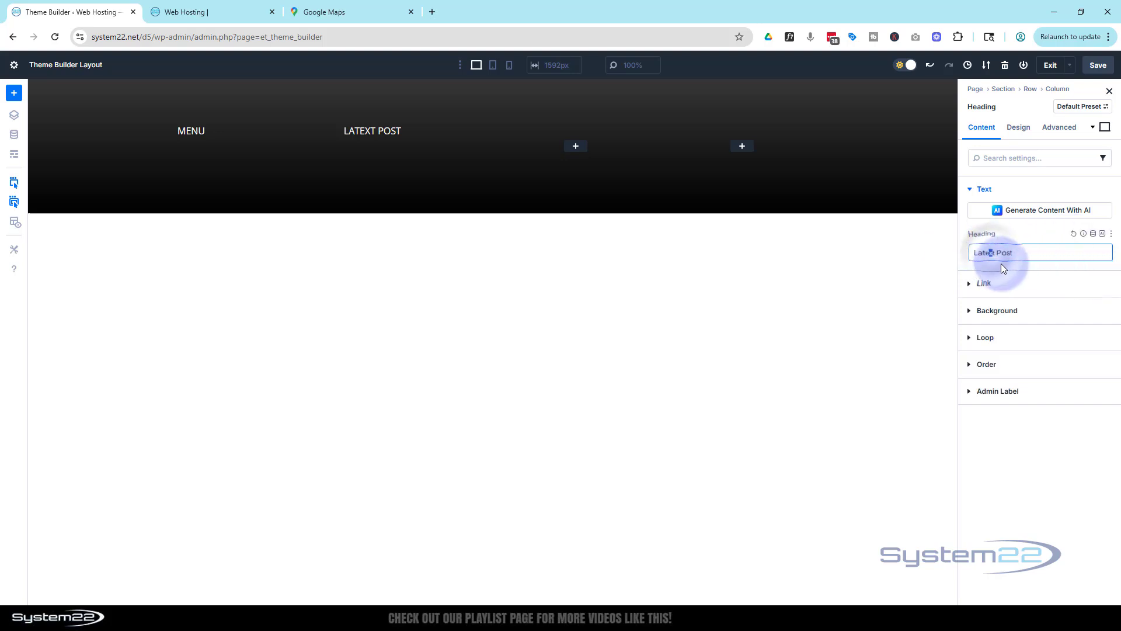
text(s)
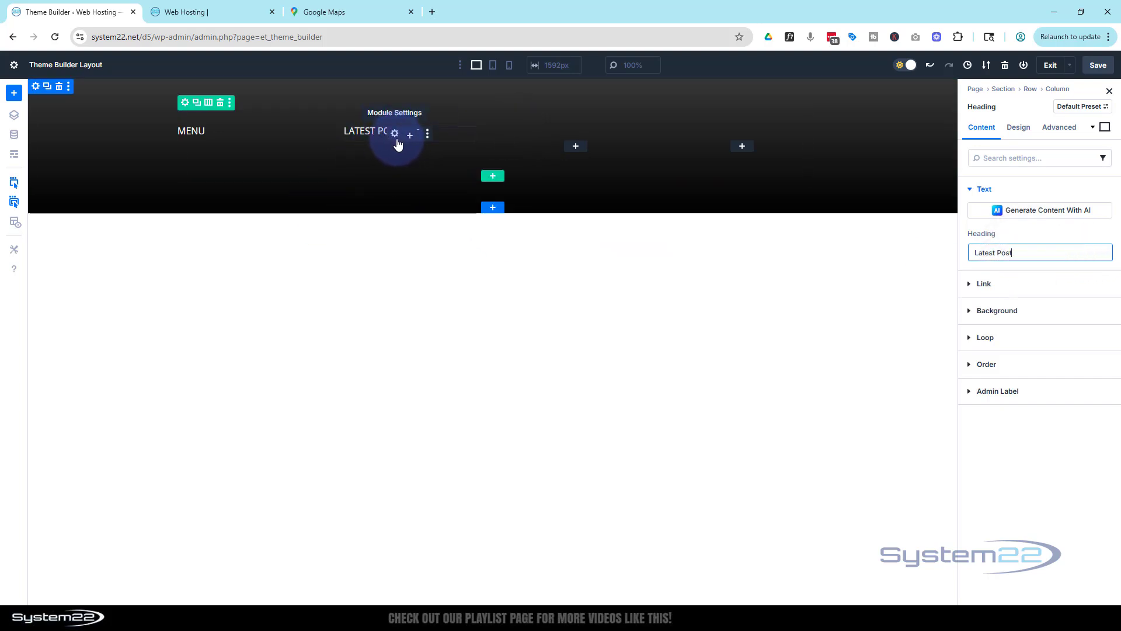
Step: Duplicate the Latest Post heading into the third column and change the copy's text to "Posts"
click(428, 135)
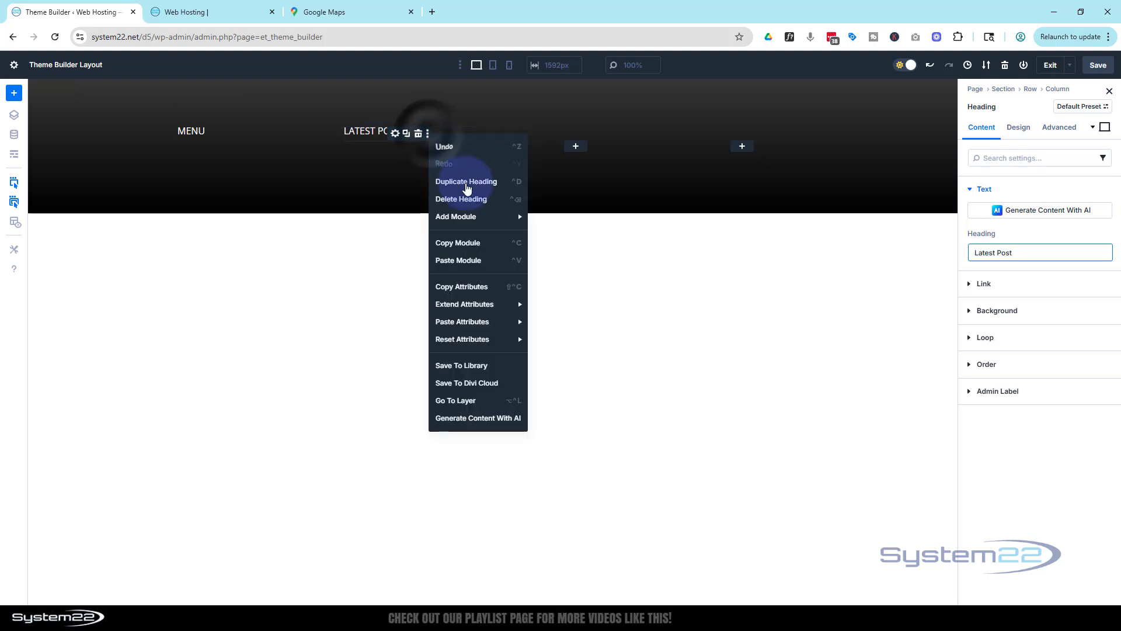
click(466, 187)
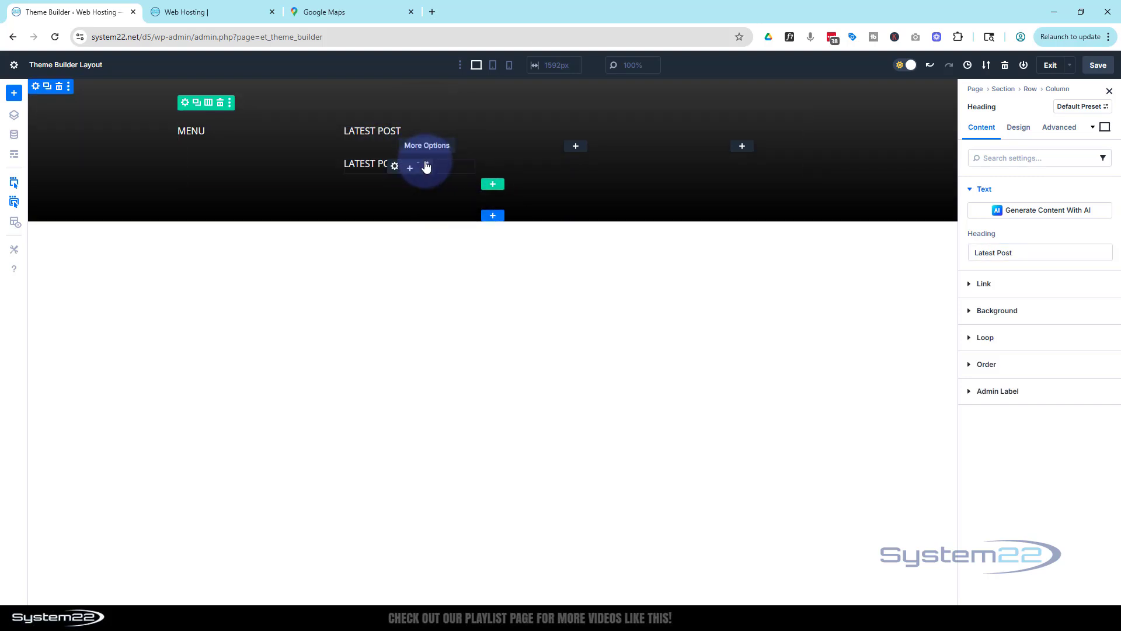
drag(446, 164, 595, 125)
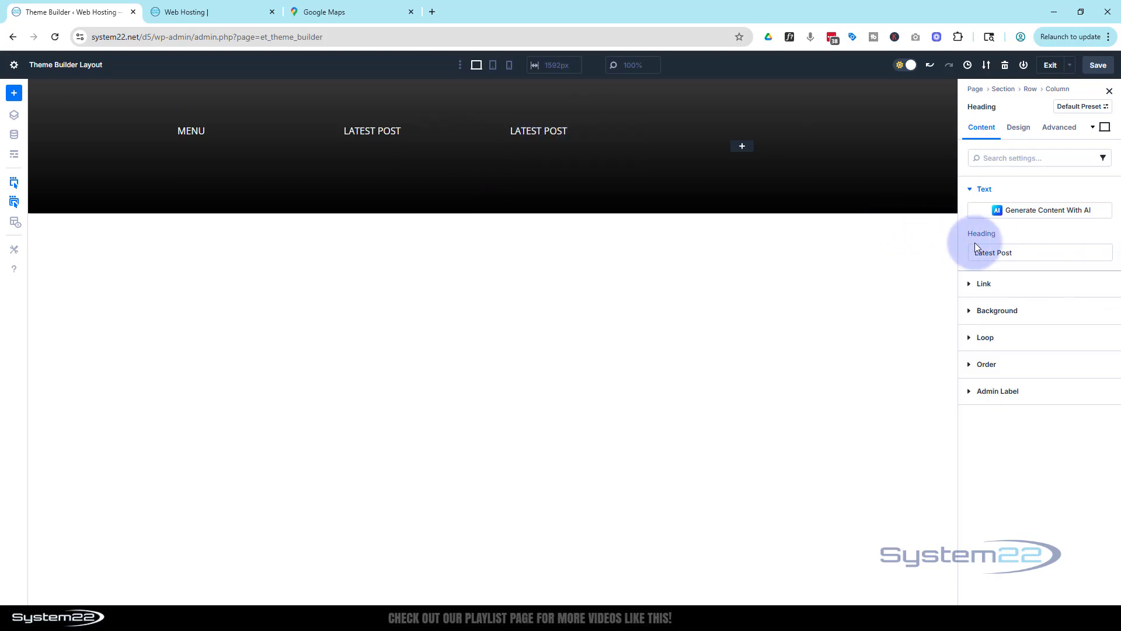
drag(1000, 254, 958, 252)
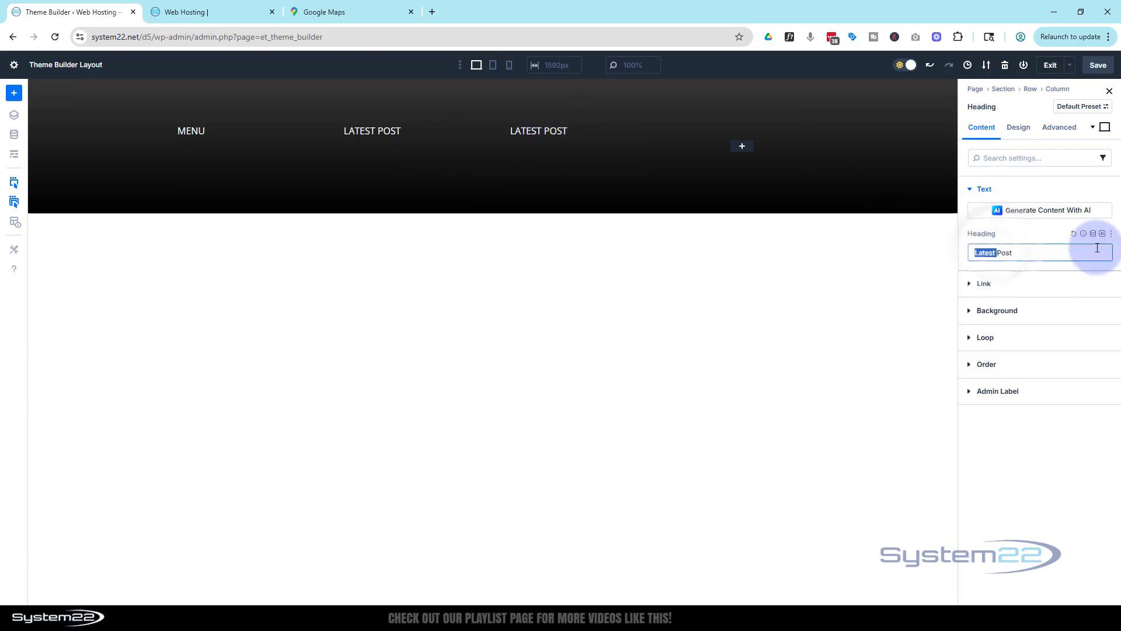
key(BackSpace)
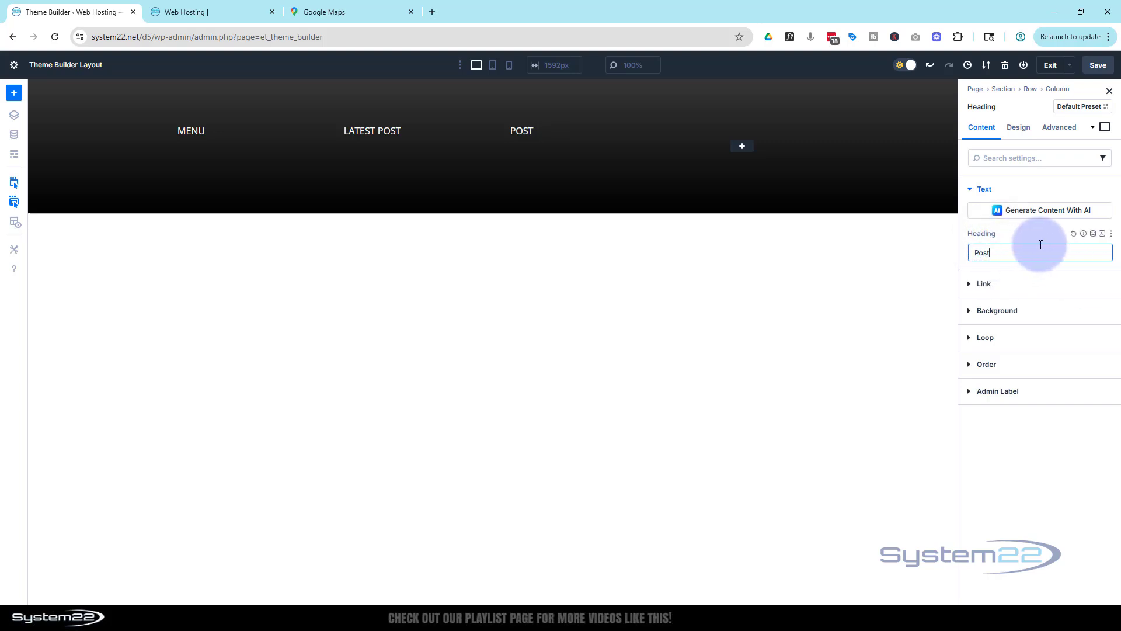
text(s)
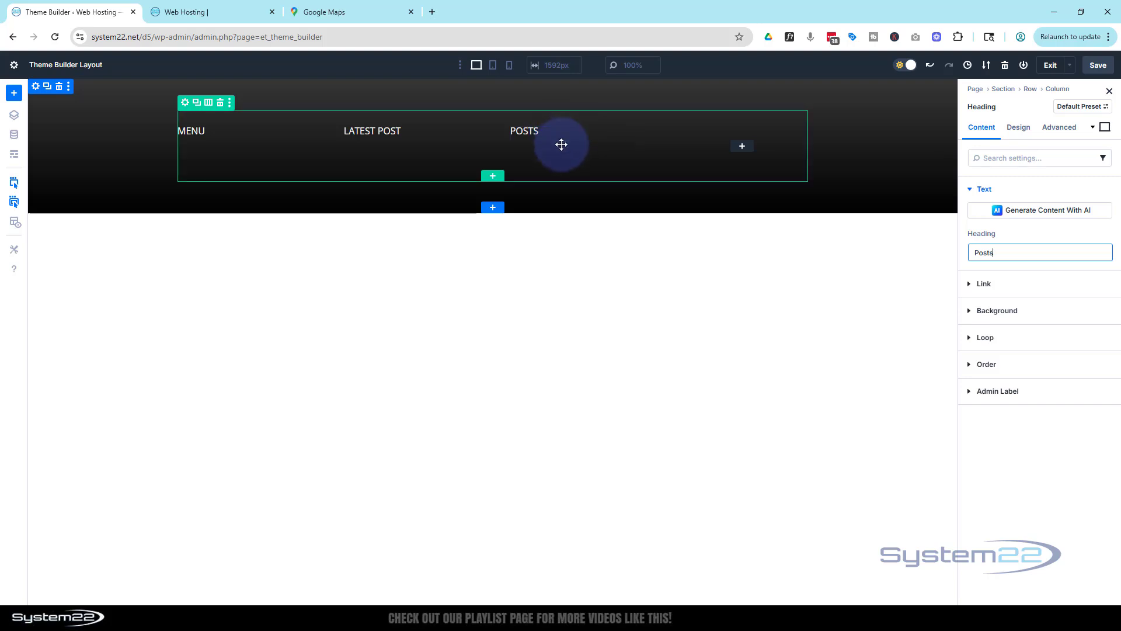
Step: Duplicate the Posts heading into the fourth column and change the copy's text to "Location"
click(594, 136)
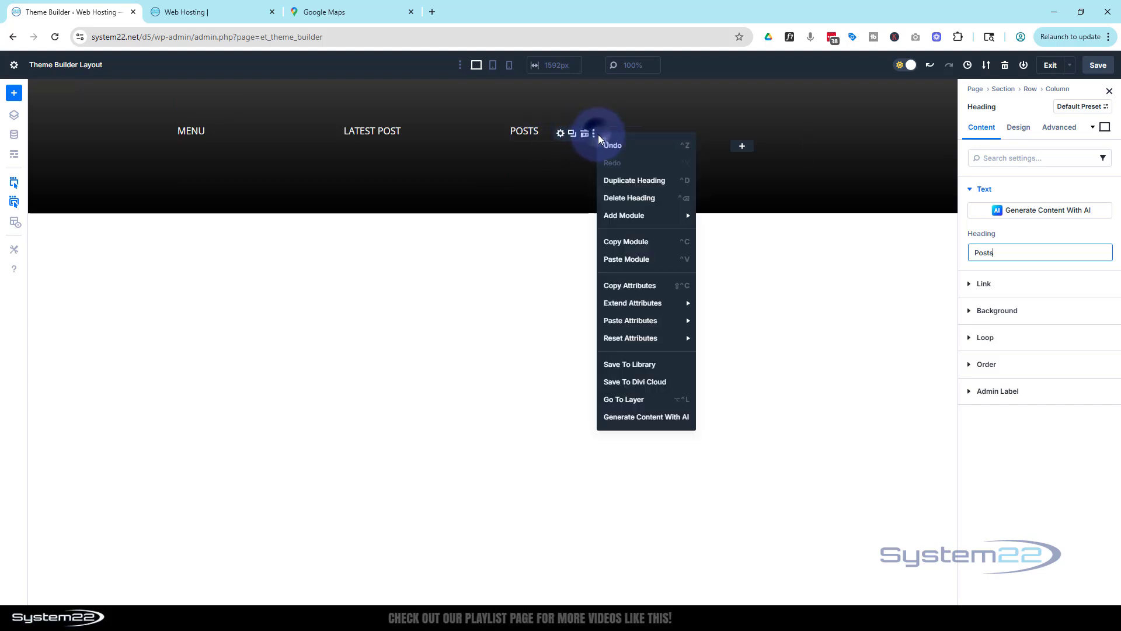
click(631, 180)
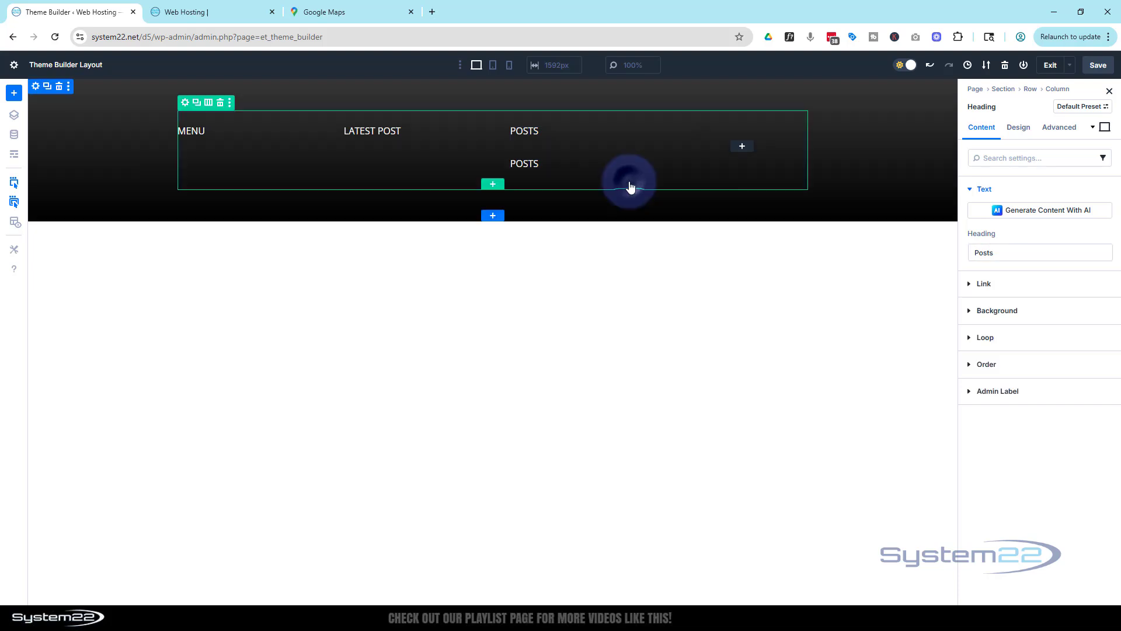
drag(552, 164, 739, 123)
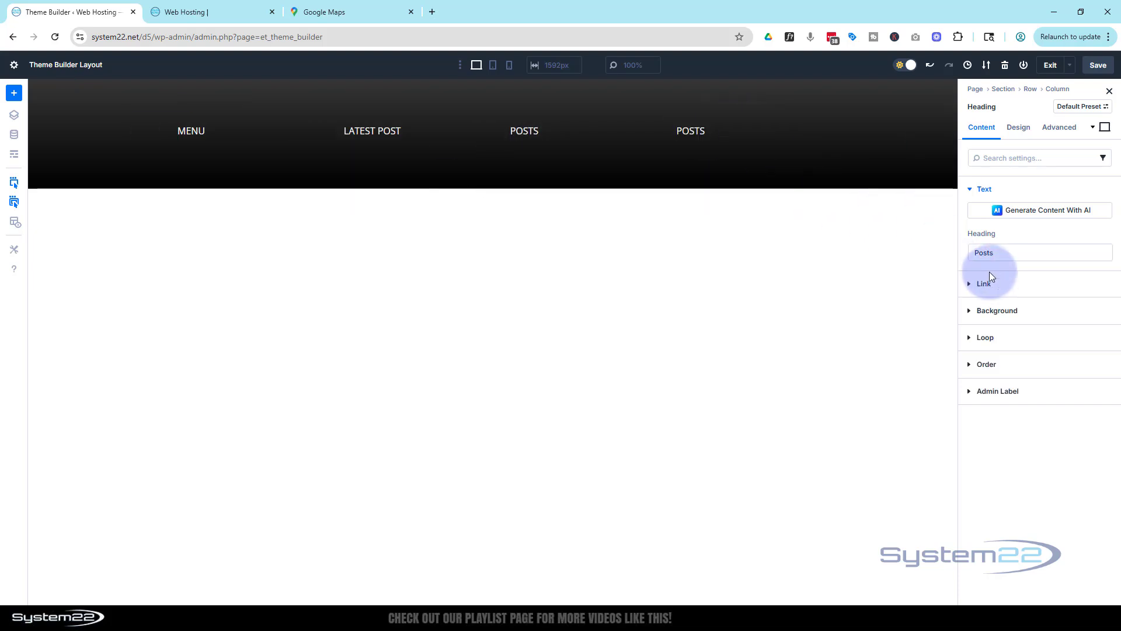
drag(999, 252, 969, 253)
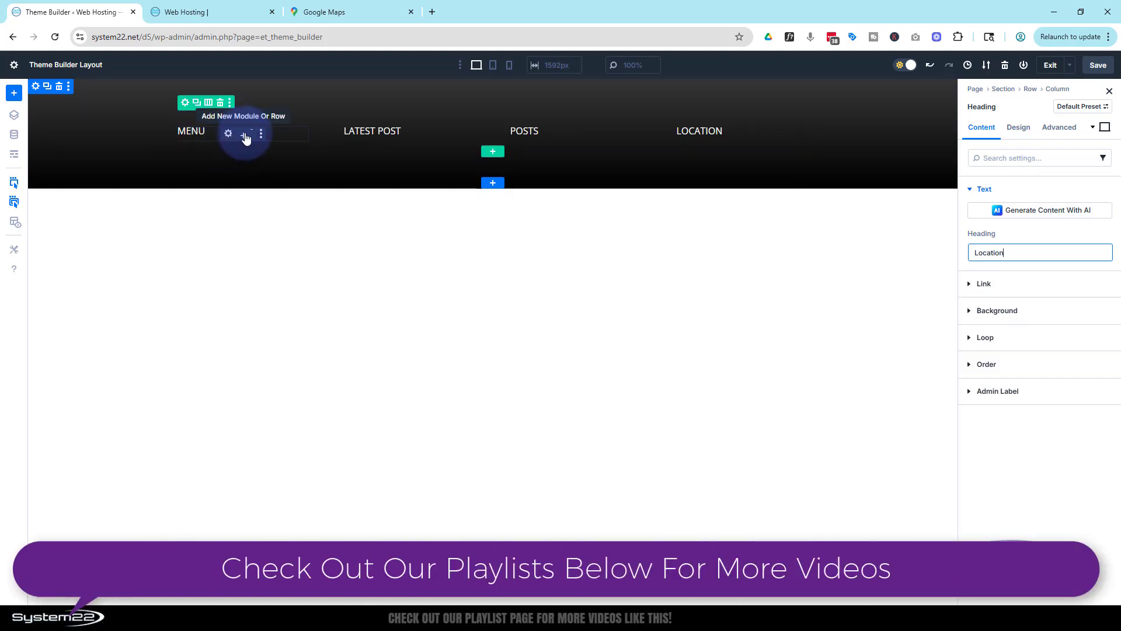
Step: Insert a Text module below the menu heading and replace its placeholder body with "home"
click(244, 136)
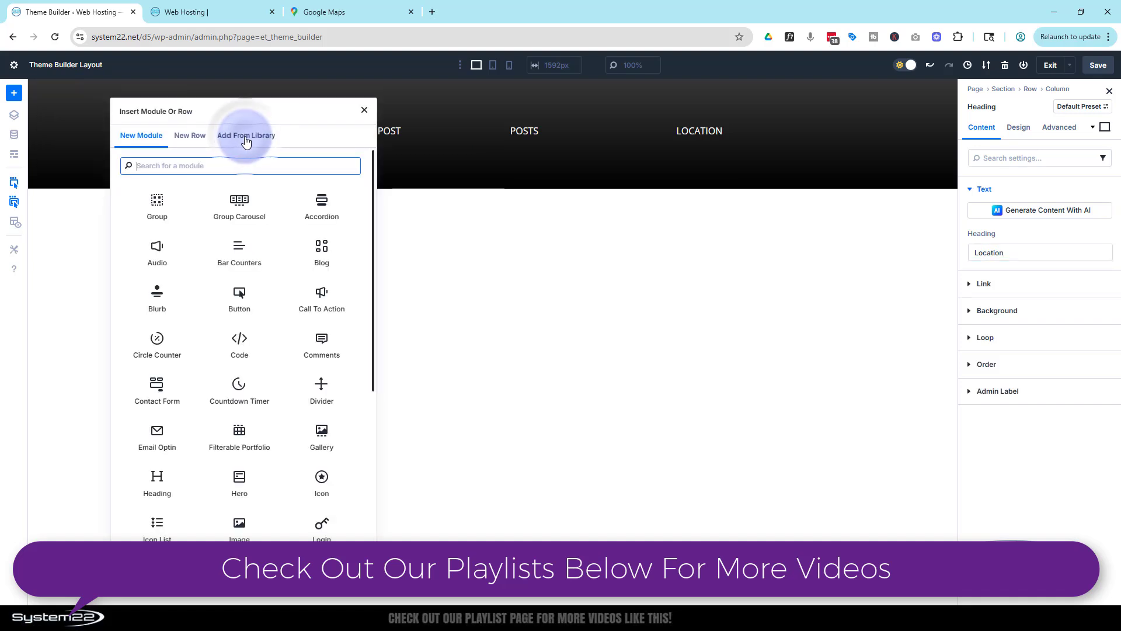
scroll(278, 388, down, 4)
scroll(279, 388, down, 3)
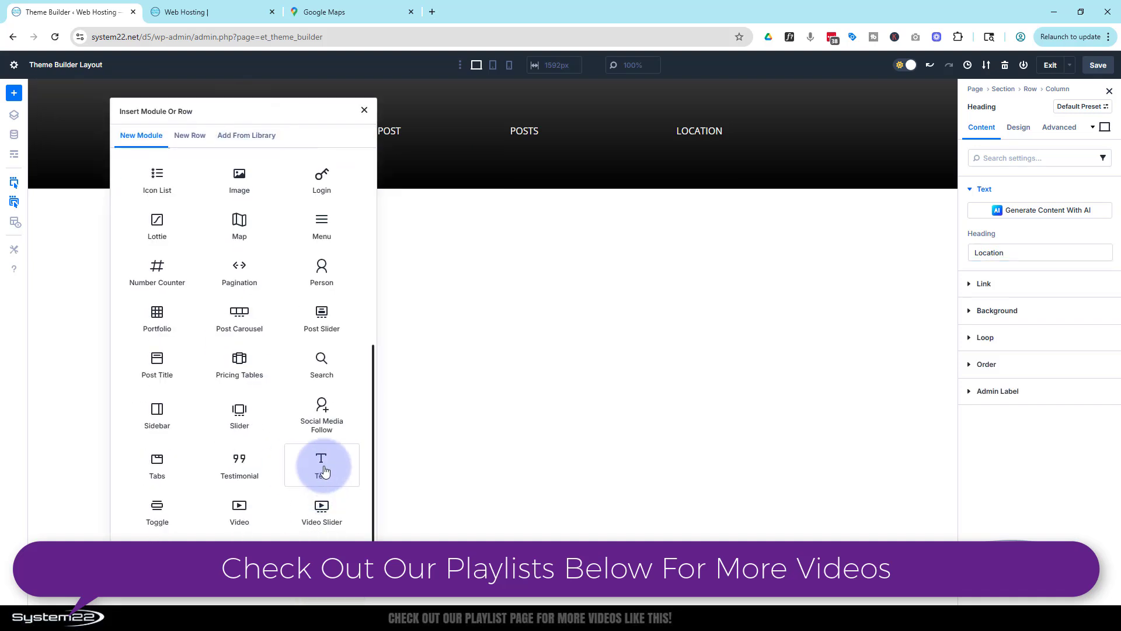
click(323, 464)
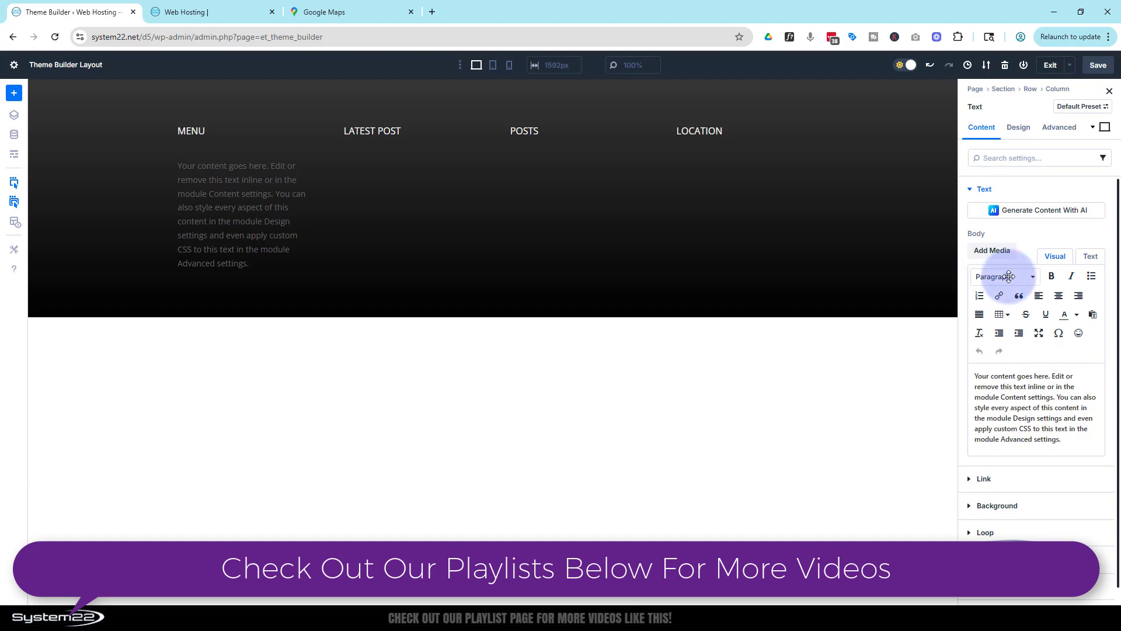
click(1073, 443)
drag(1073, 442, 940, 370)
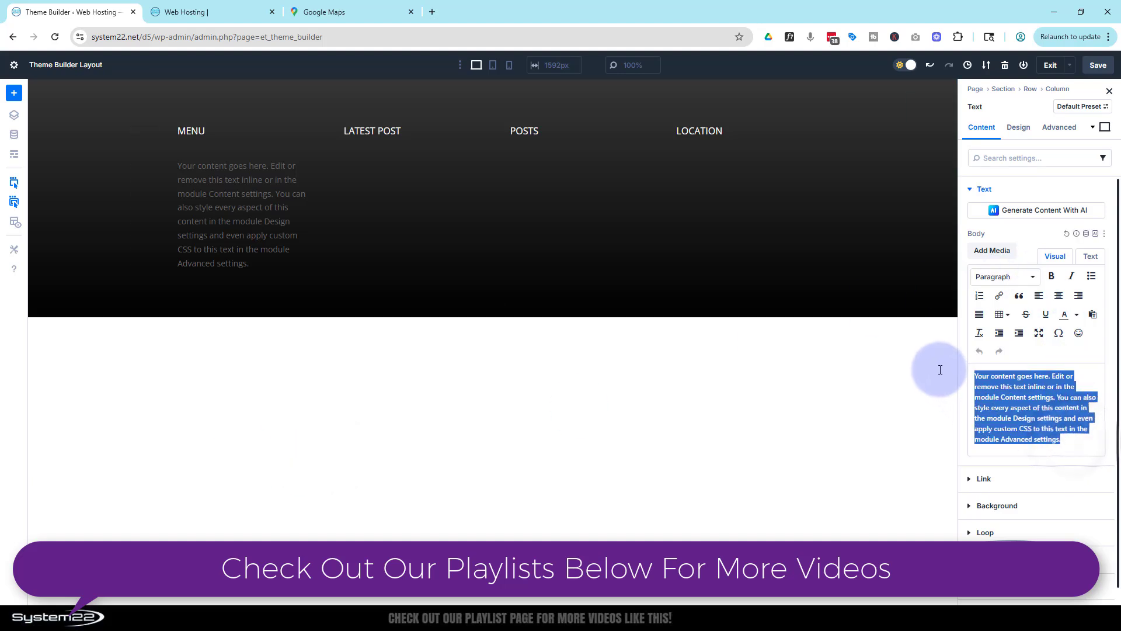
text(home)
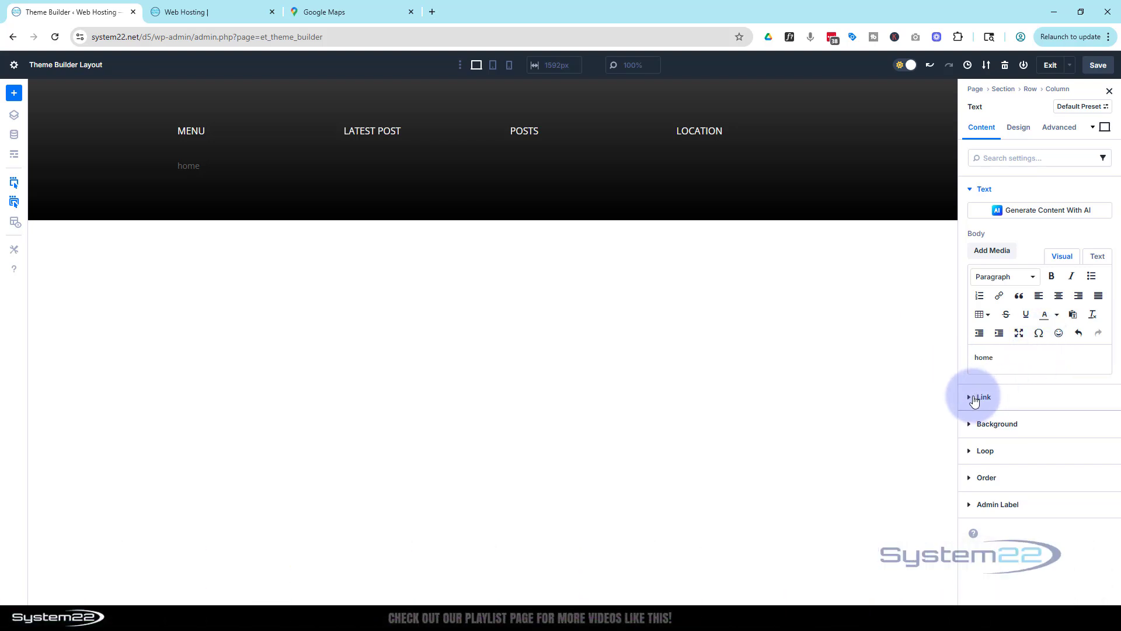
Step: Link the home text module to the Home page using a dynamic Page Link
click(970, 400)
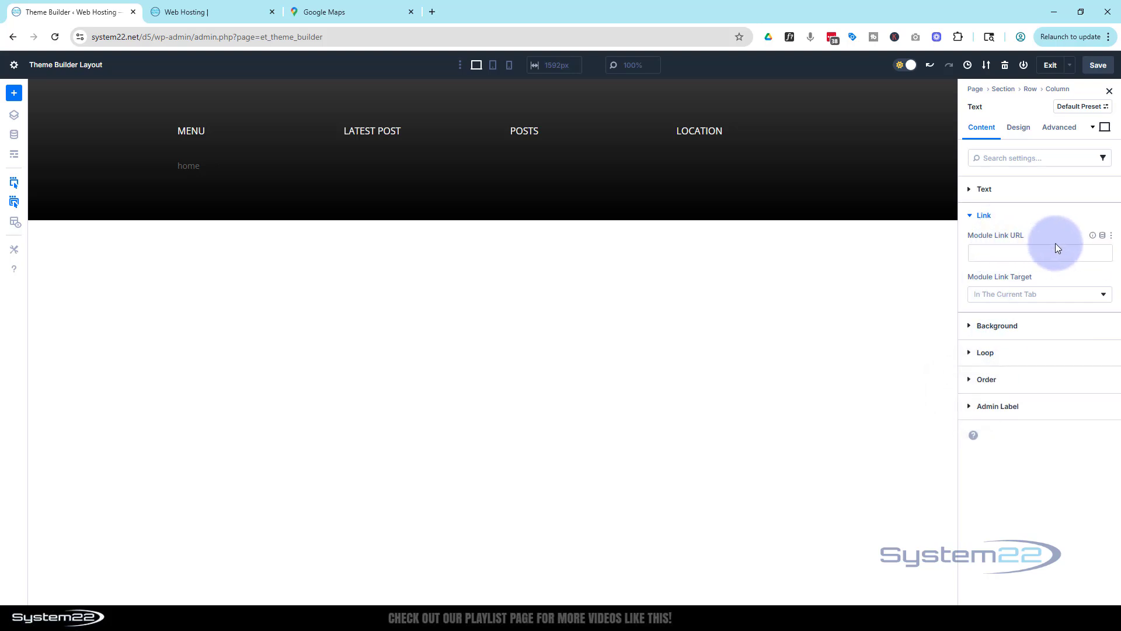
click(1102, 241)
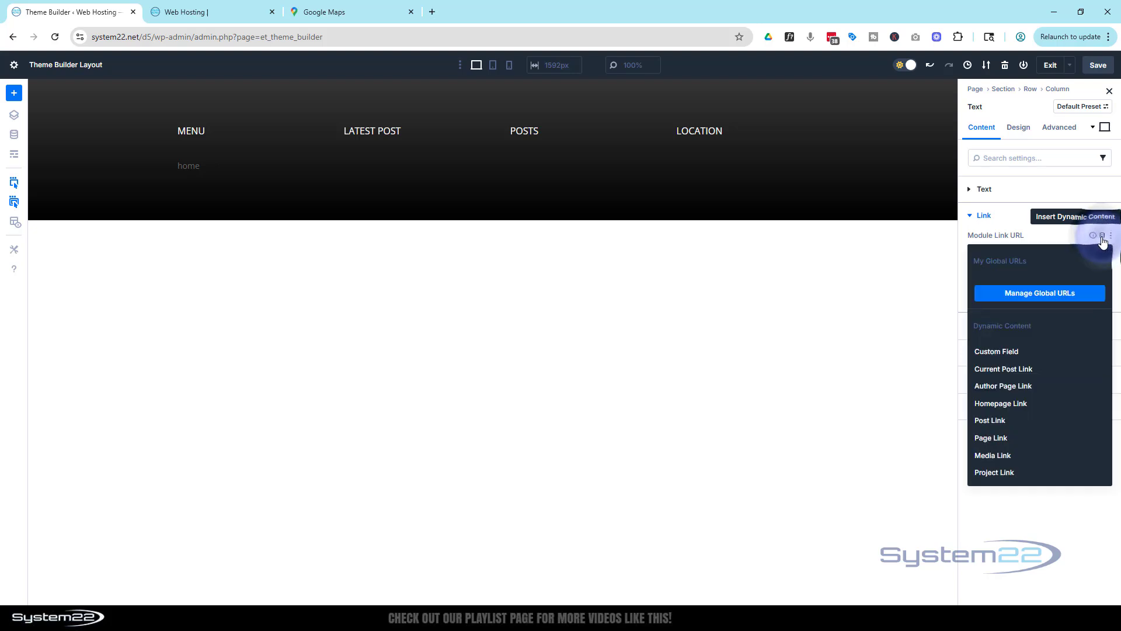
click(1006, 439)
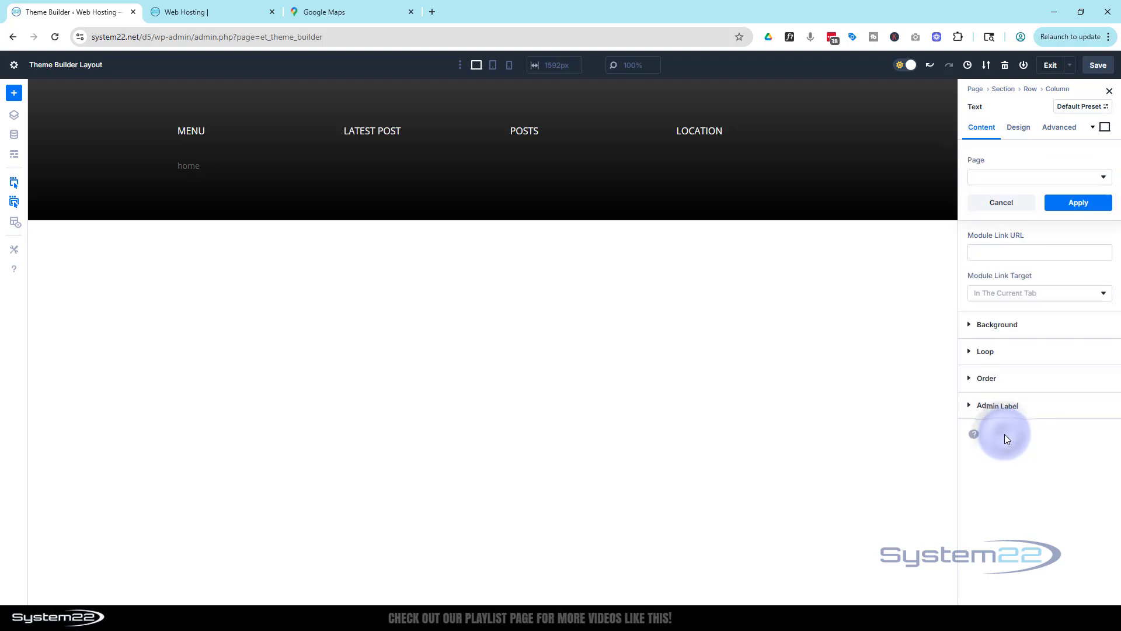
click(1009, 178)
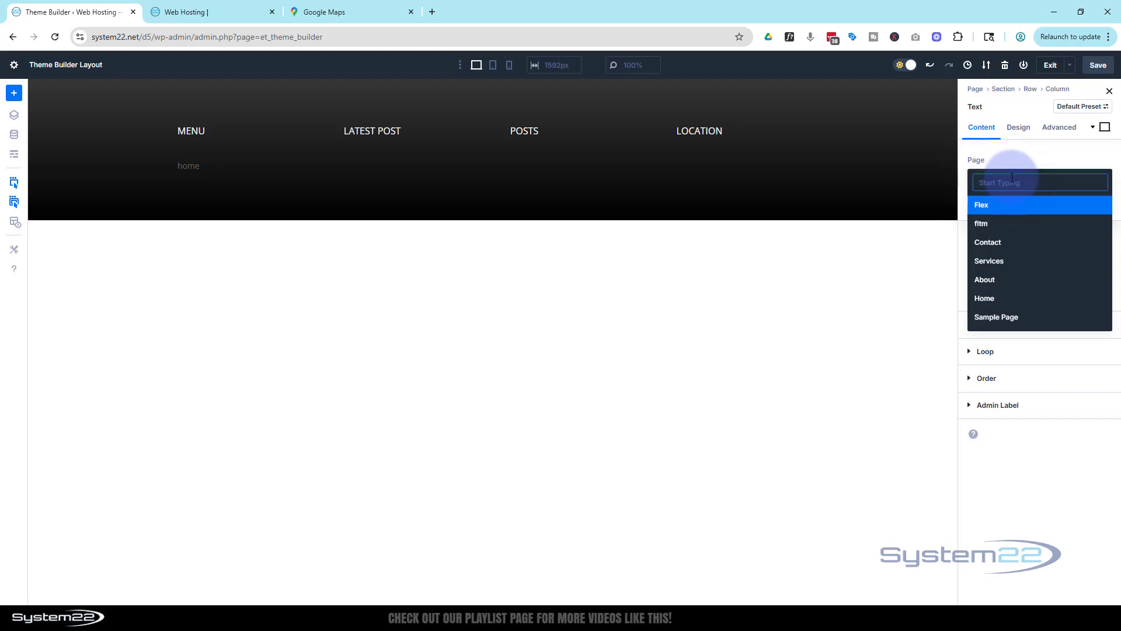
click(1012, 299)
click(1078, 206)
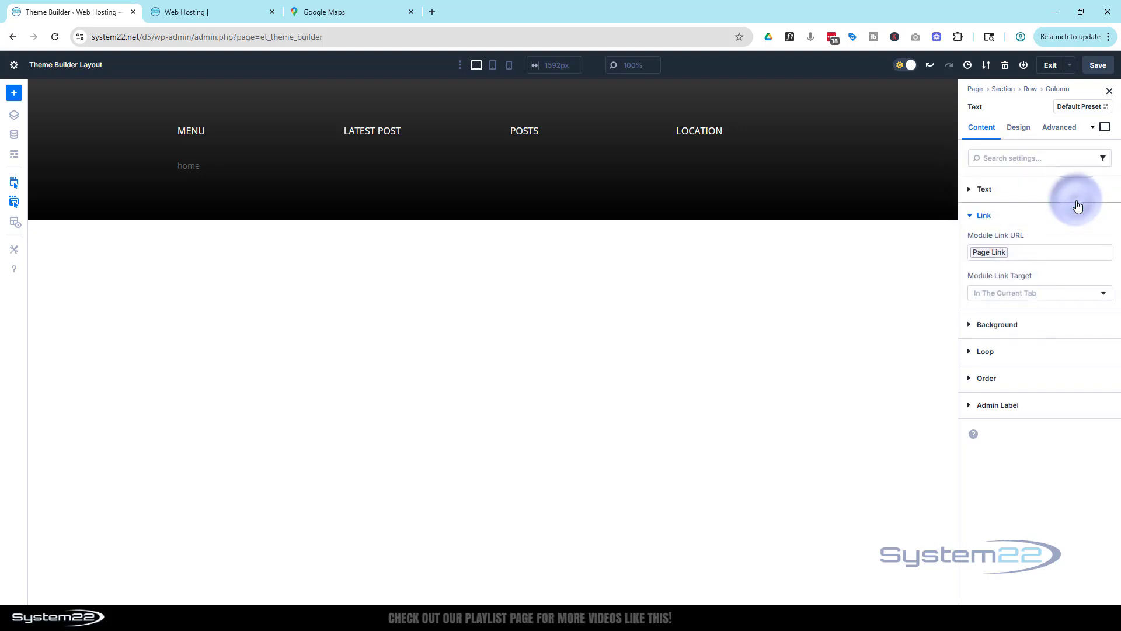
Step: Set the home text's color to orange FF9B00 and its font style to uppercase
click(1025, 130)
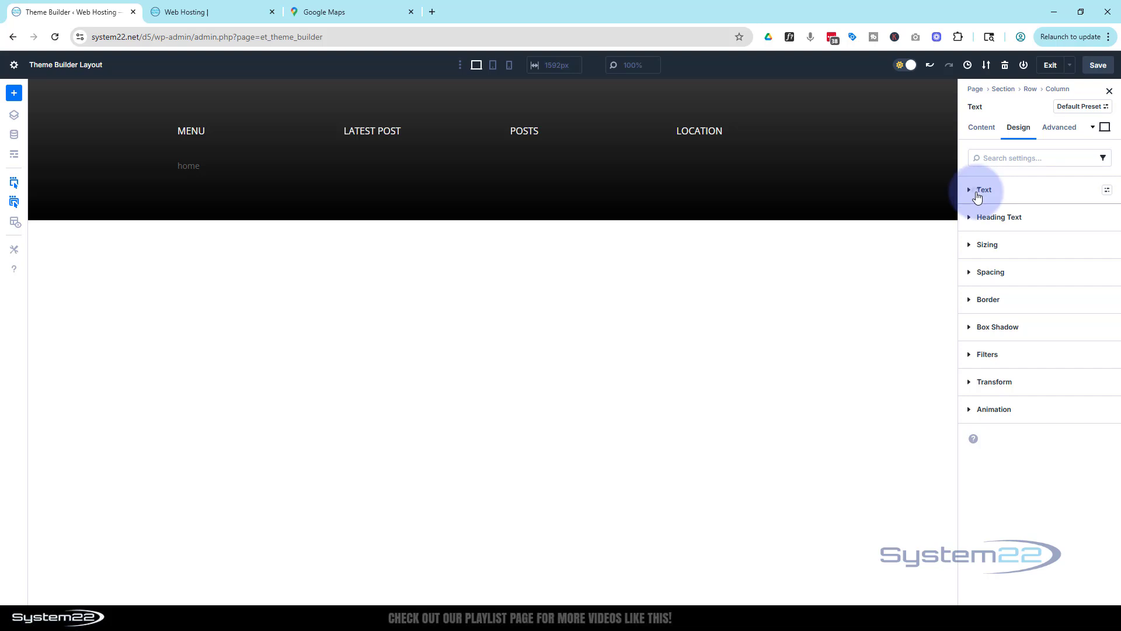
click(978, 195)
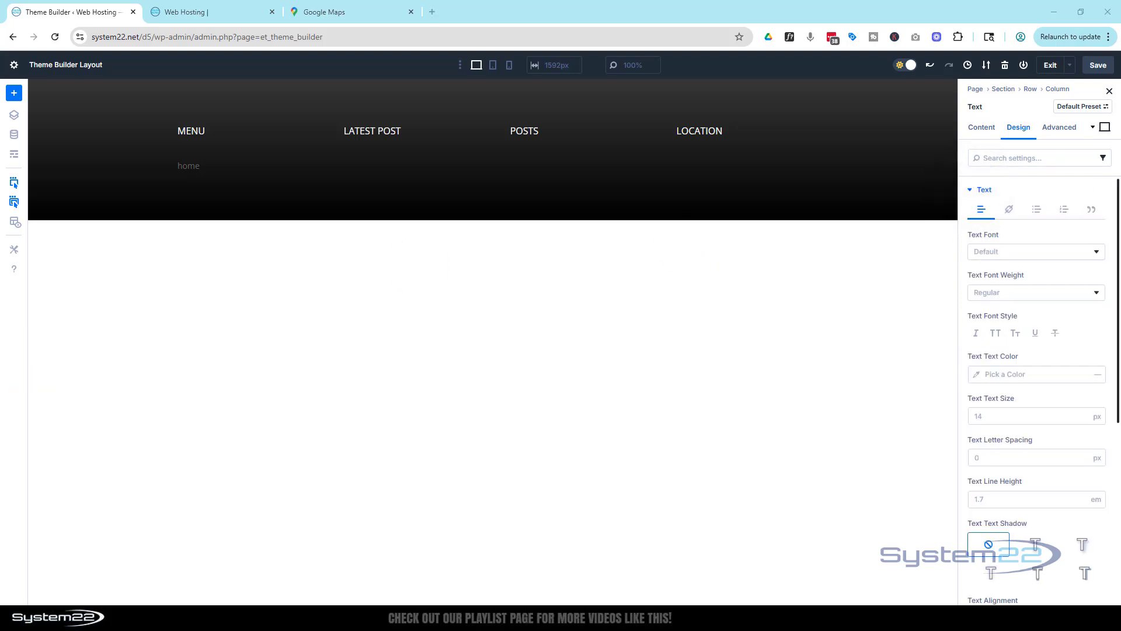
click(978, 377)
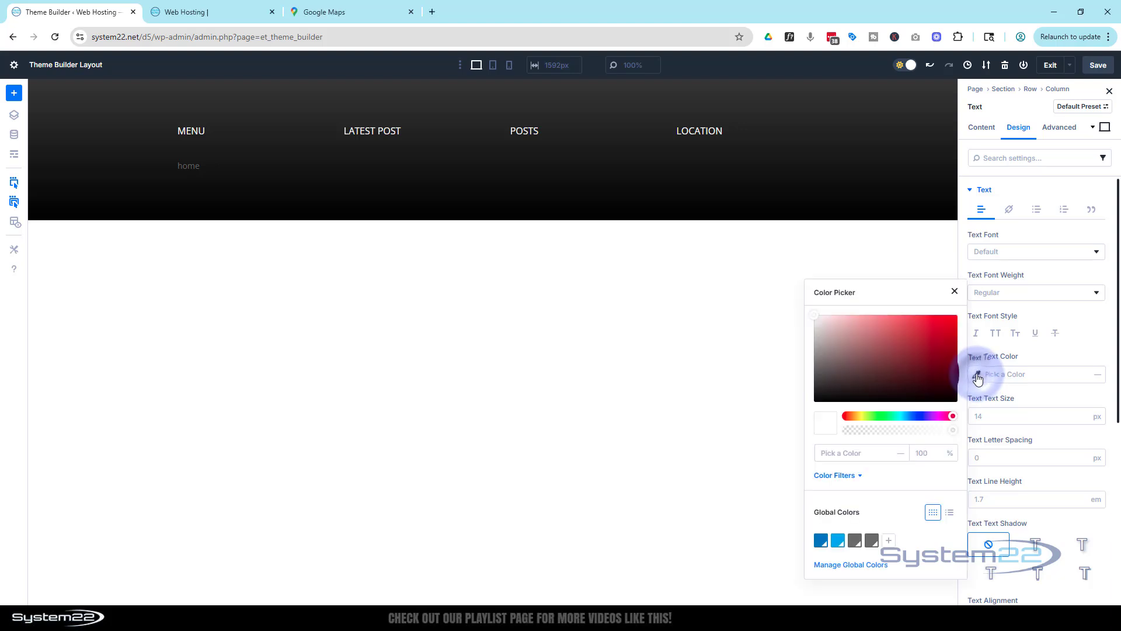
click(823, 457)
text(ff9b00)
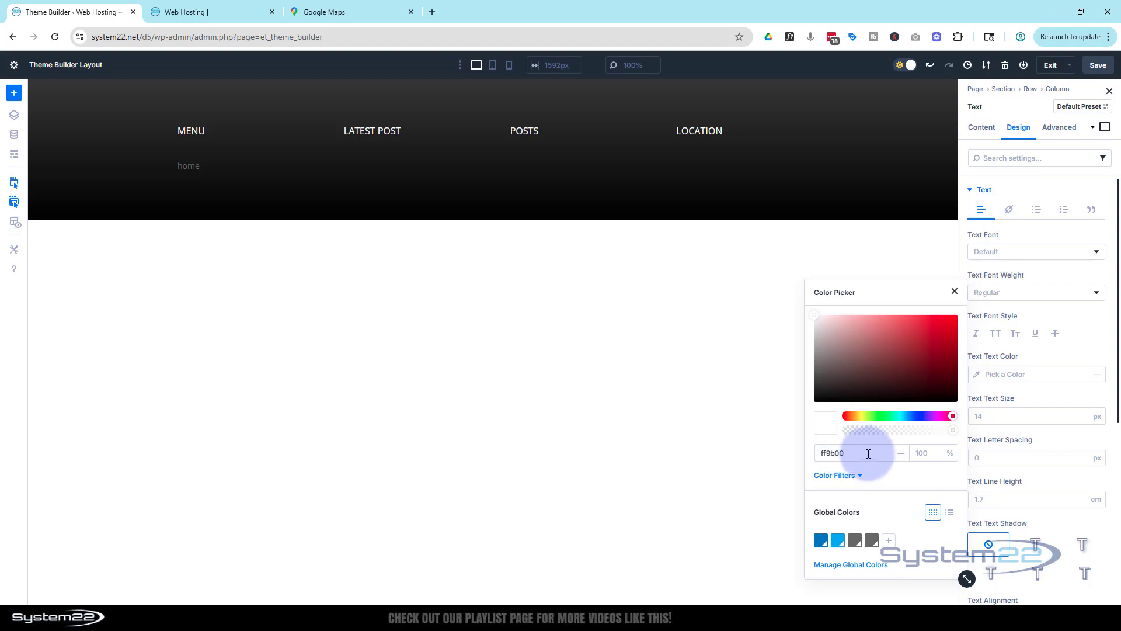
key(Return)
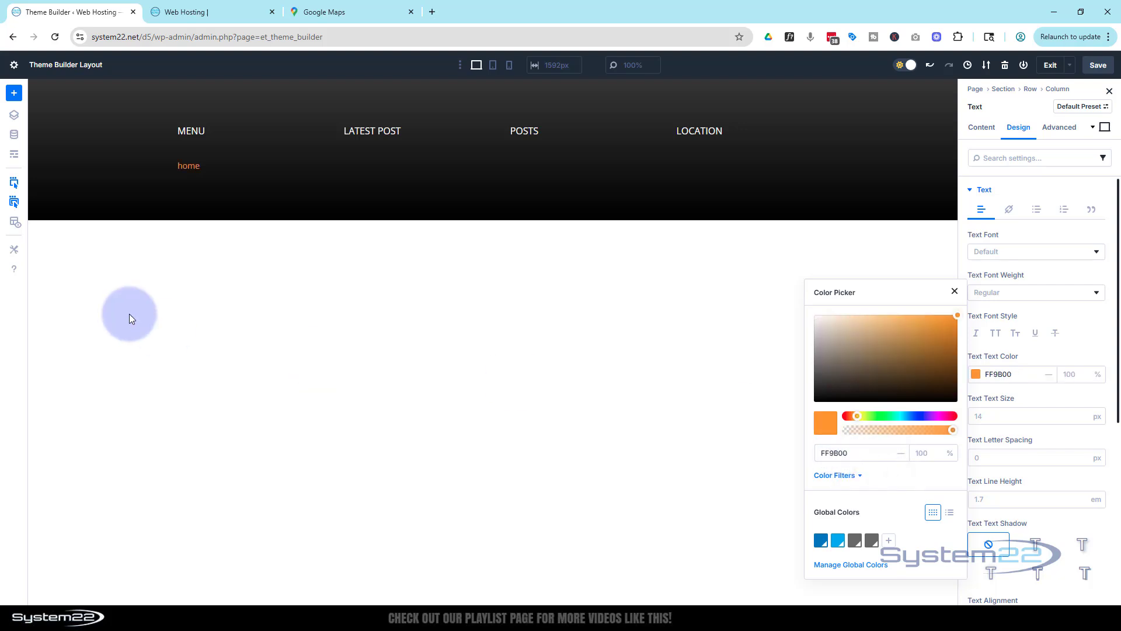
click(998, 336)
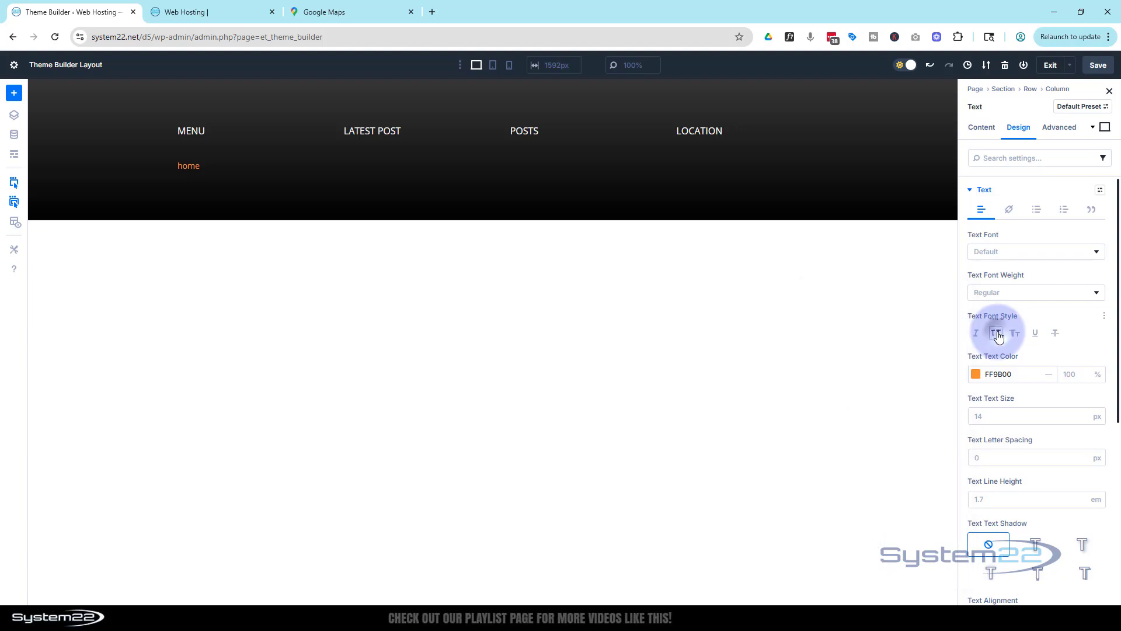
click(998, 337)
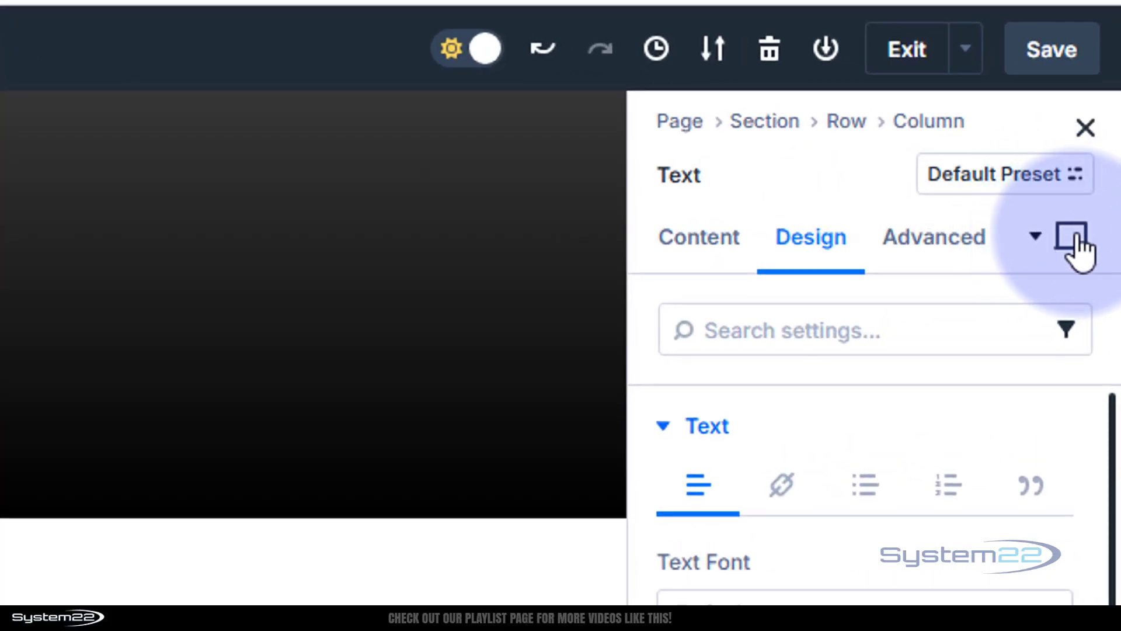
Step: Set the home text's hover color to white FFFFFF and return the module's settings to the Desktop state
click(1077, 239)
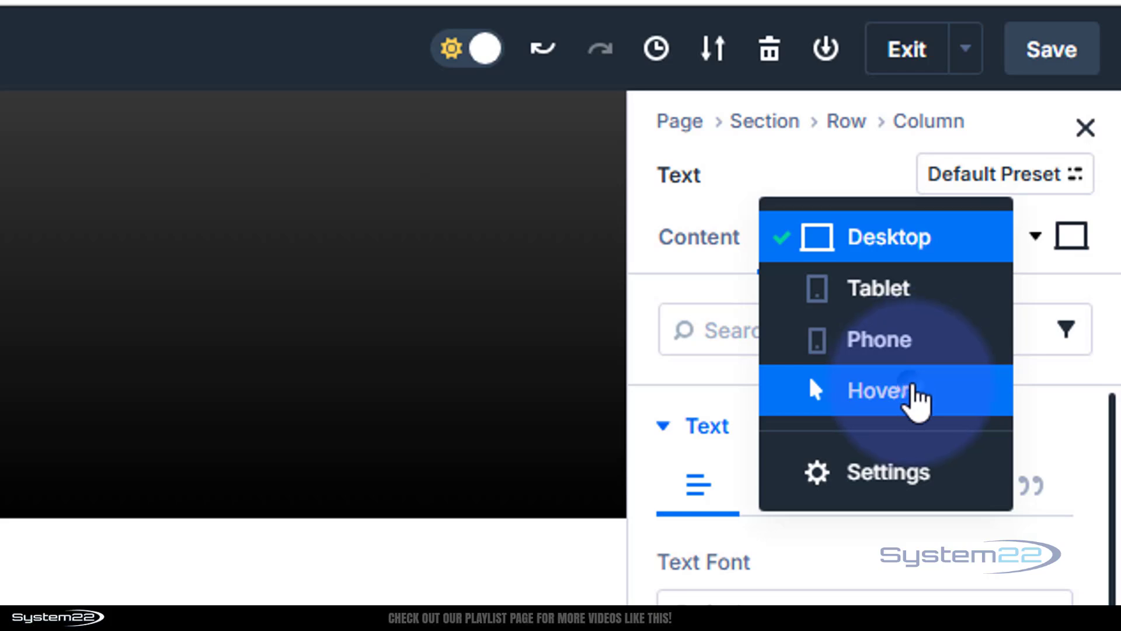
click(916, 392)
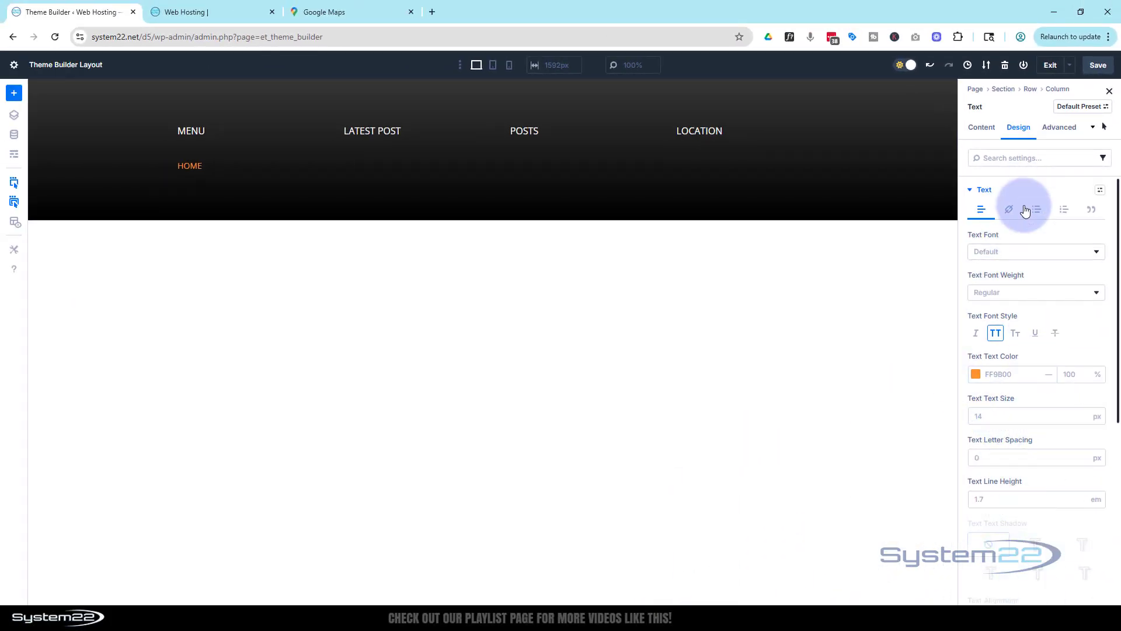
click(976, 374)
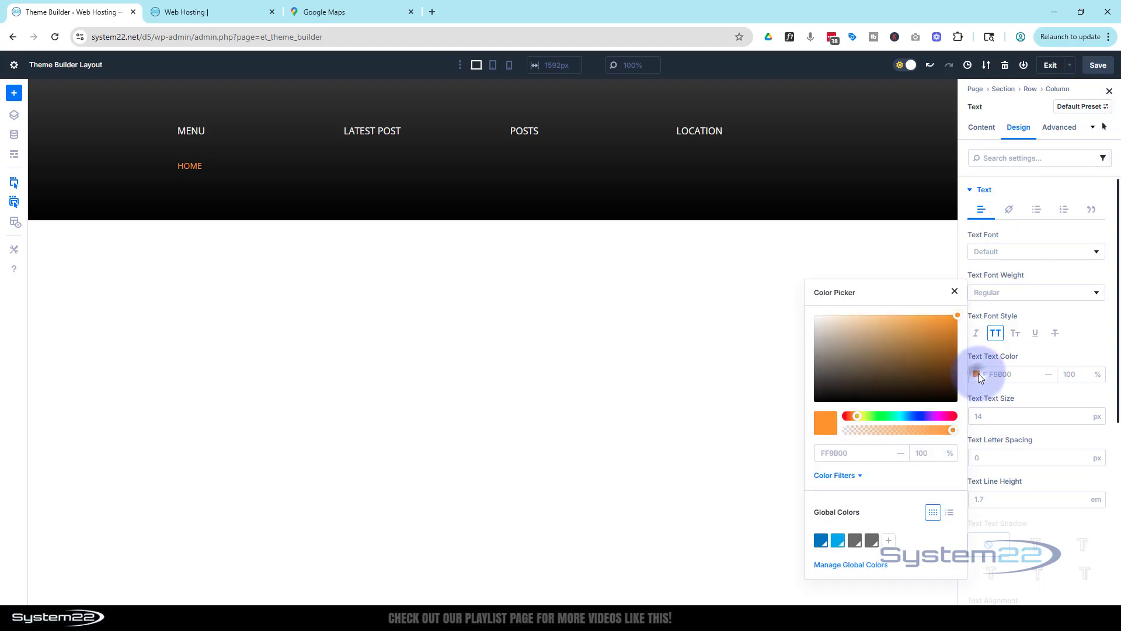
drag(832, 333, 800, 307)
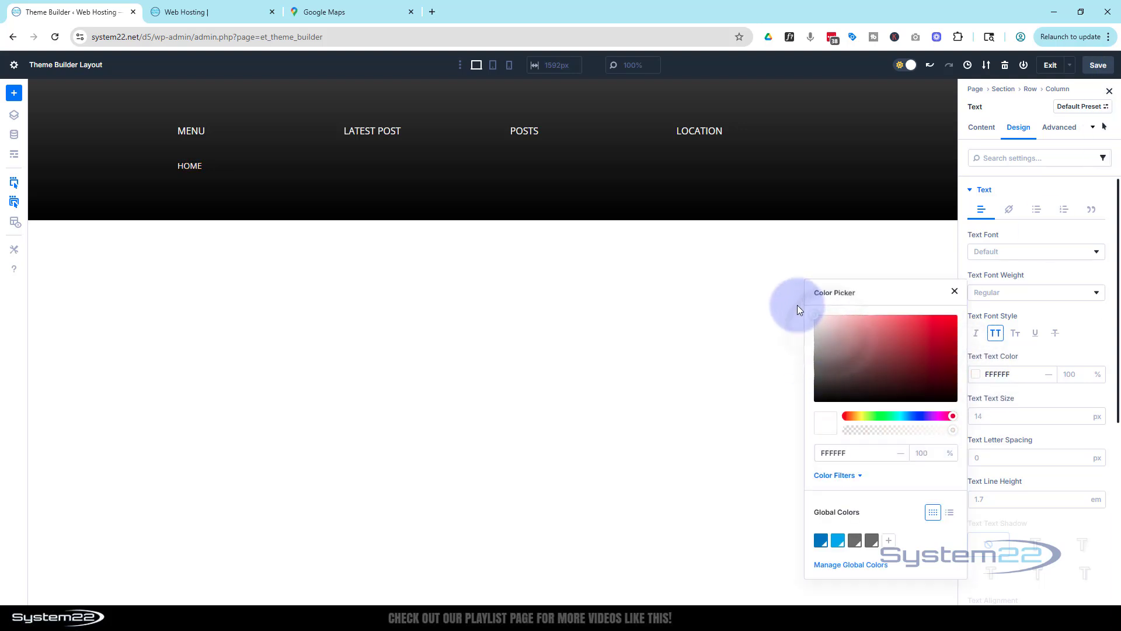
click(1088, 136)
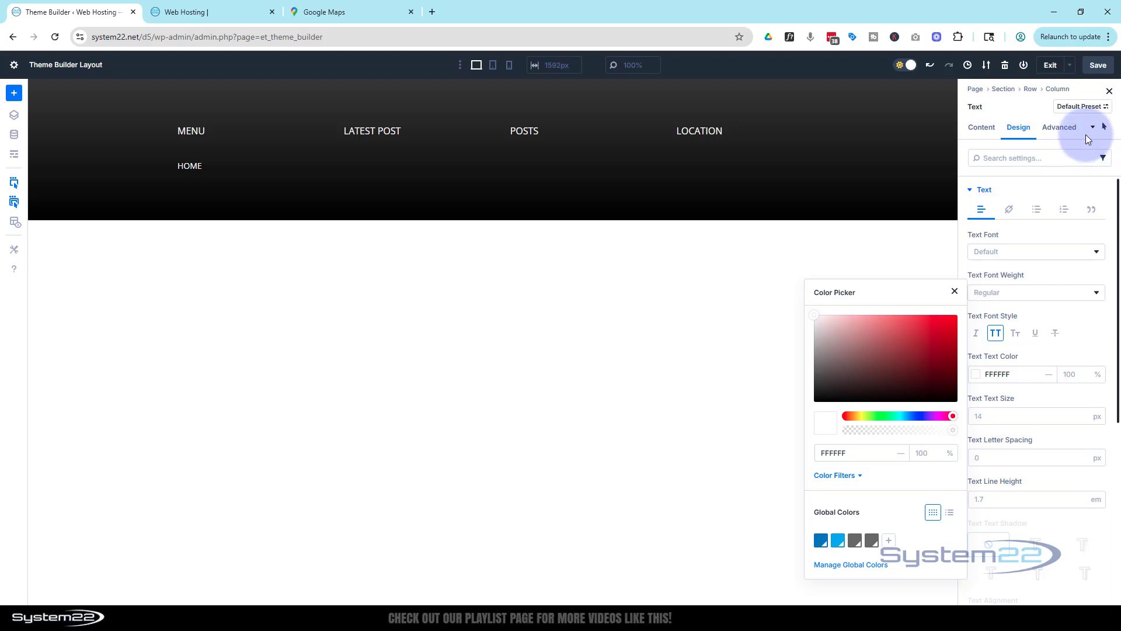
click(1105, 128)
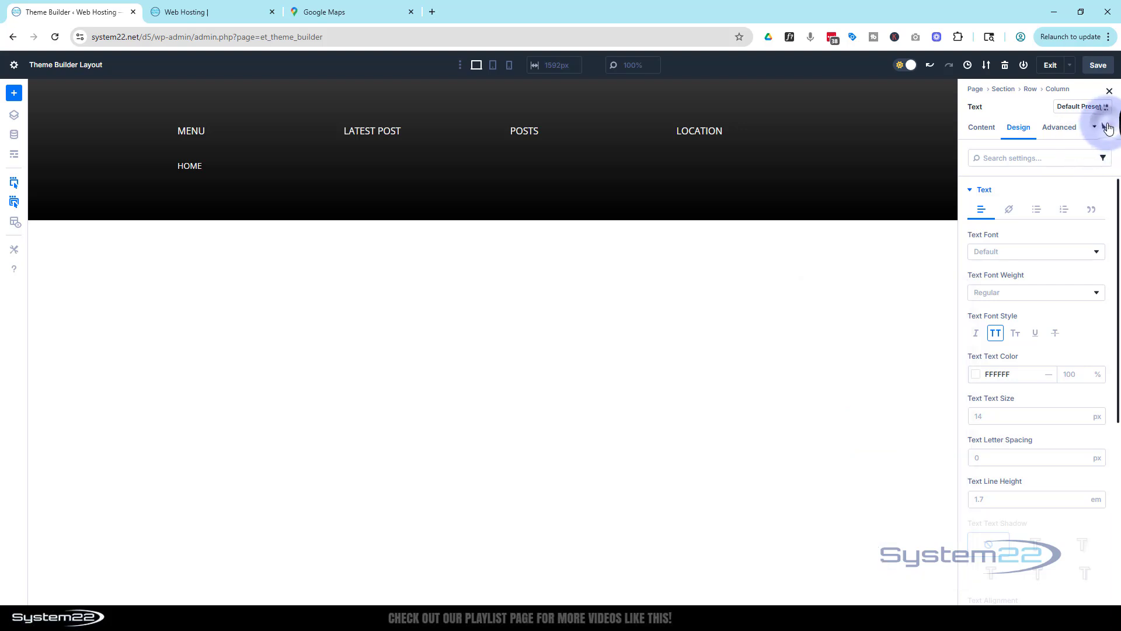
click(1105, 128)
click(1061, 96)
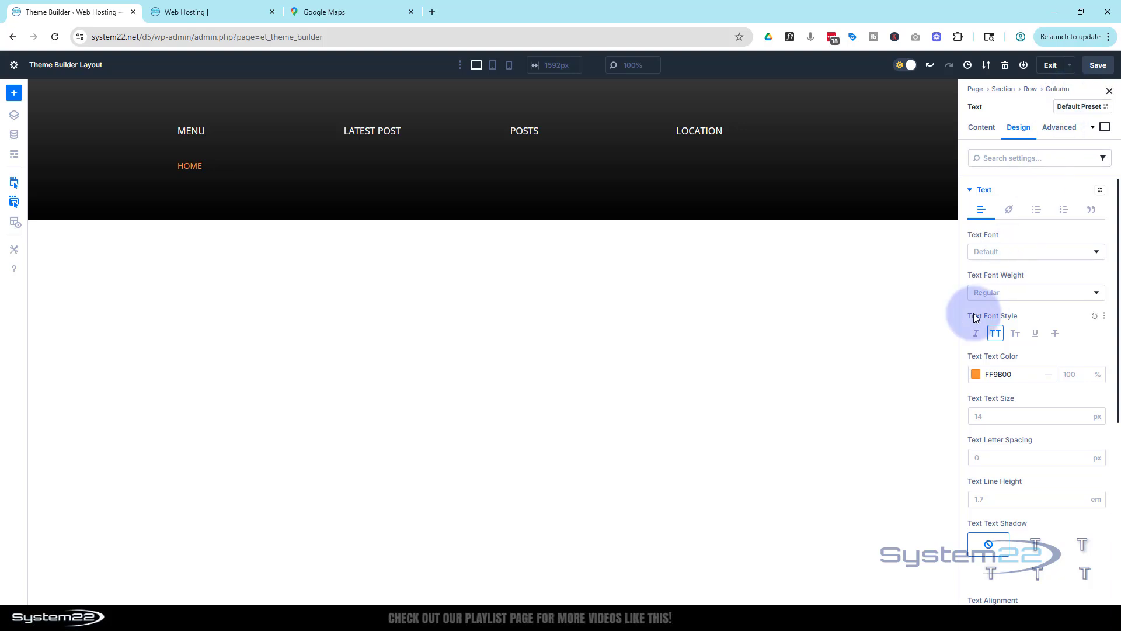
Step: Give the home text module a 1 px bottom border in orange FF9B00
click(973, 193)
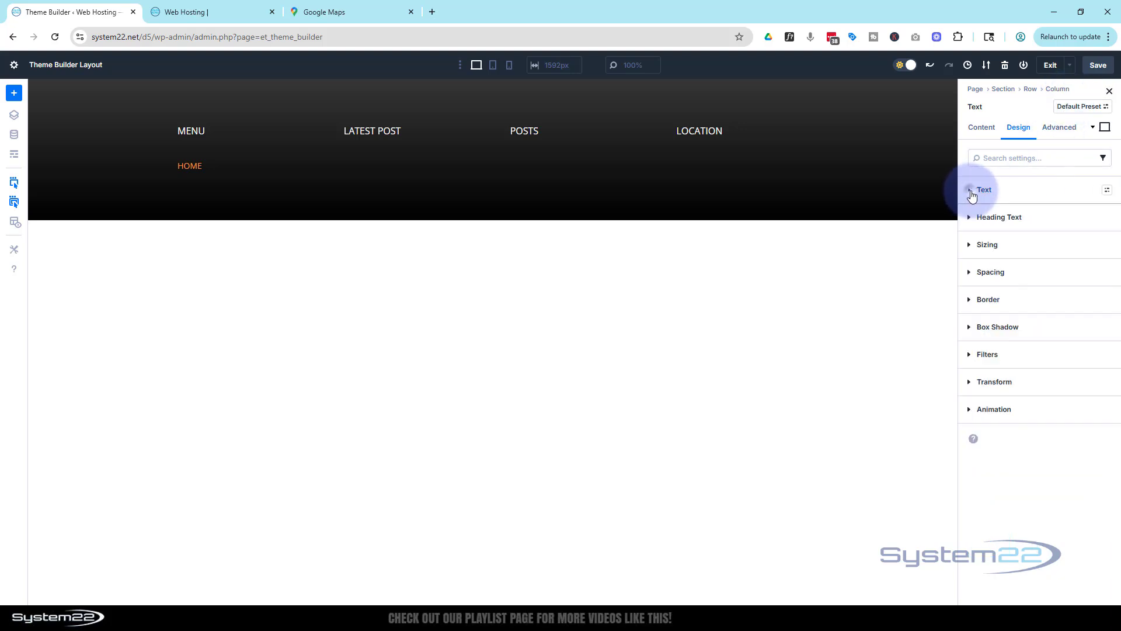
click(964, 301)
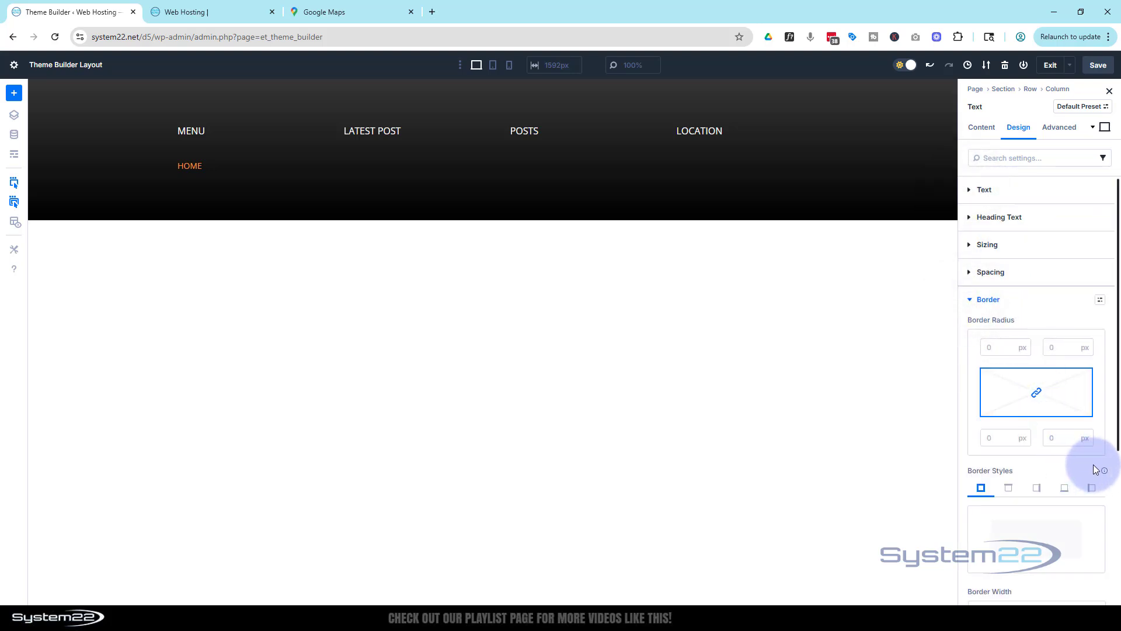
scroll(1081, 450, down, 1)
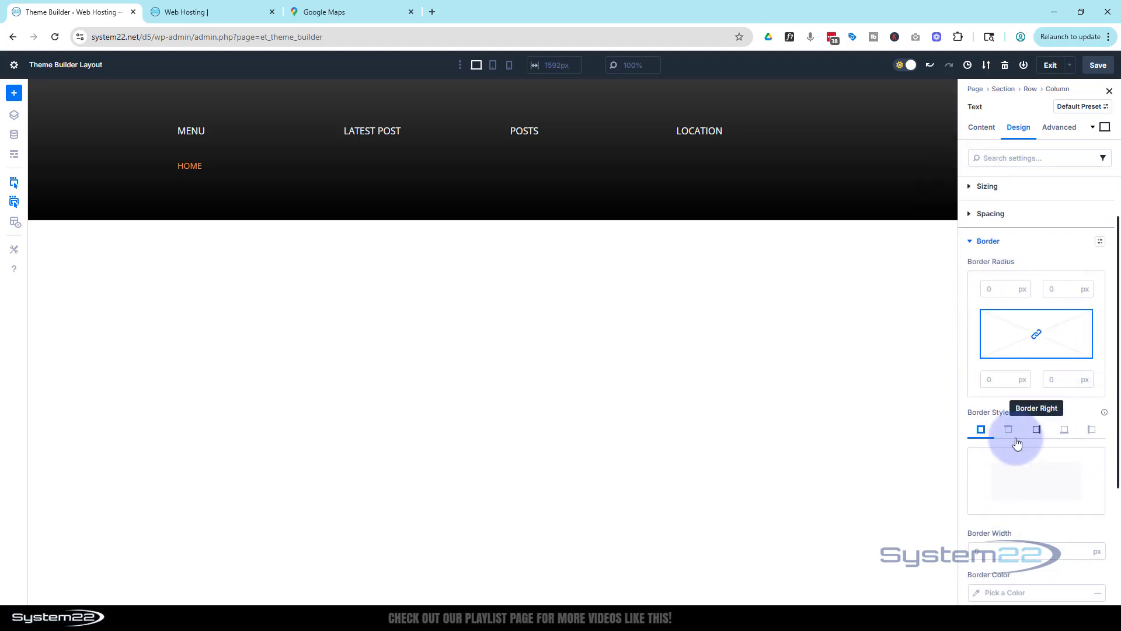
click(1065, 431)
scroll(1069, 418, down, 3)
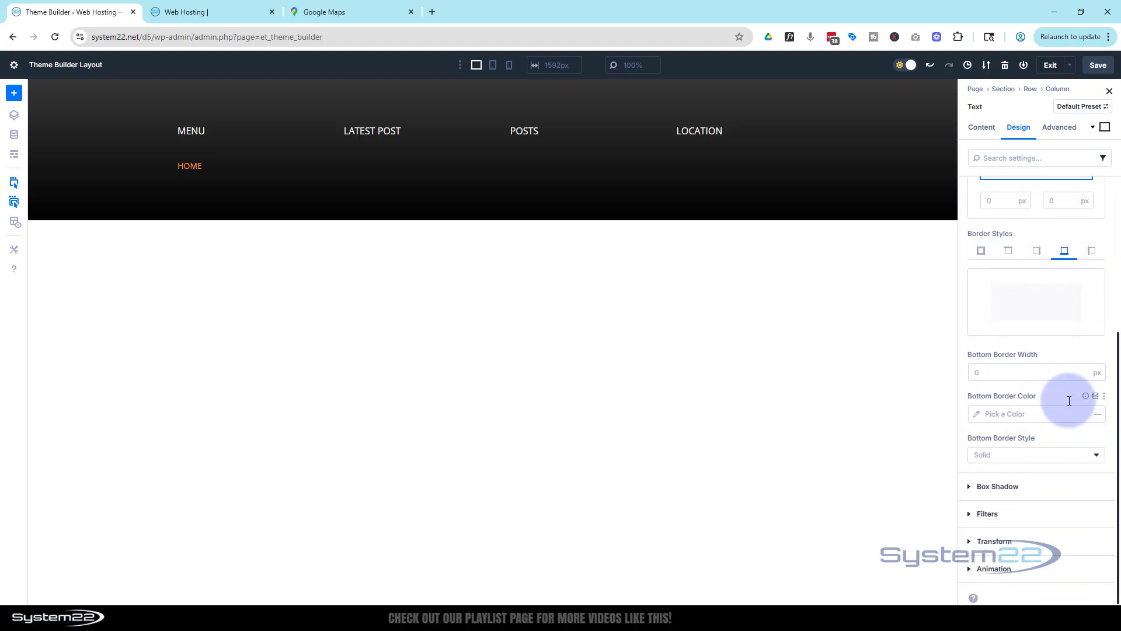
click(1083, 370)
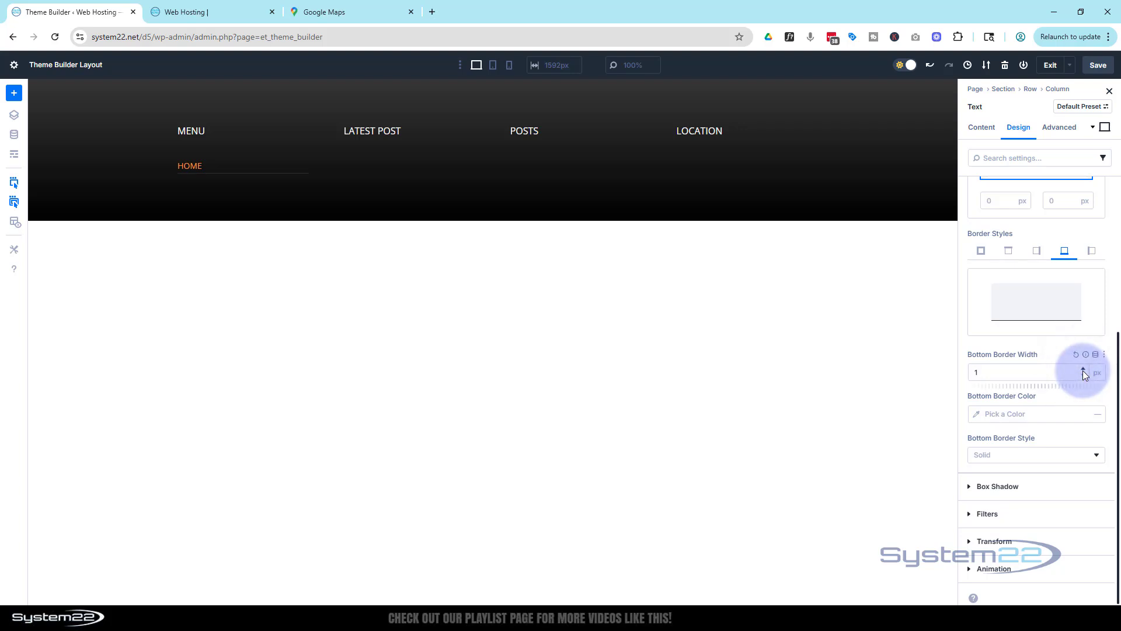
click(977, 415)
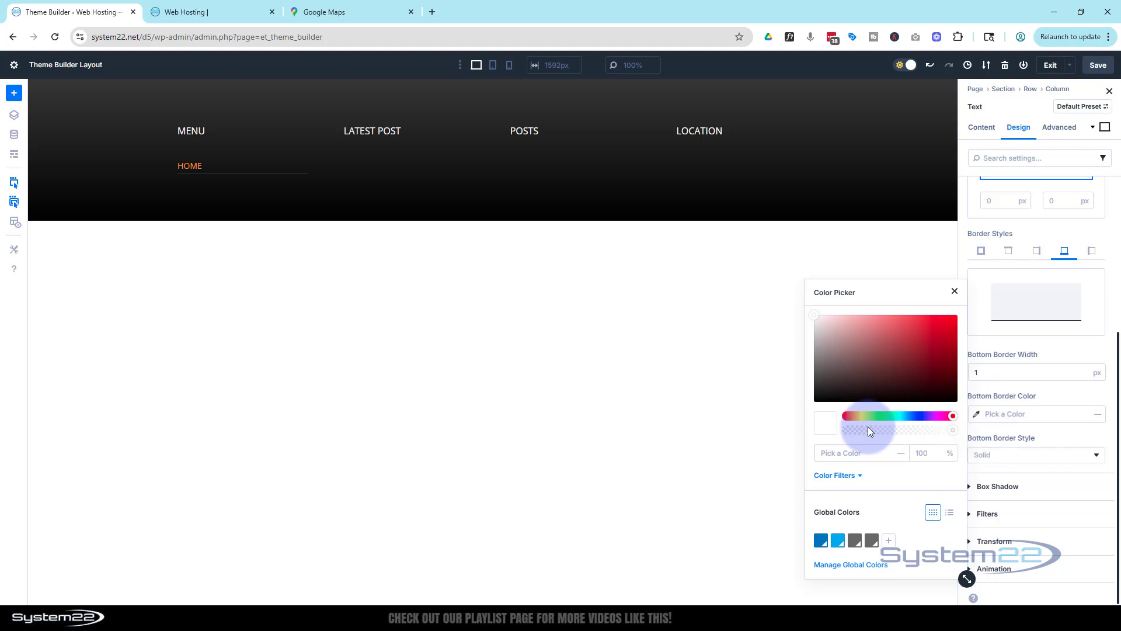
click(835, 453)
text(ff9b00)
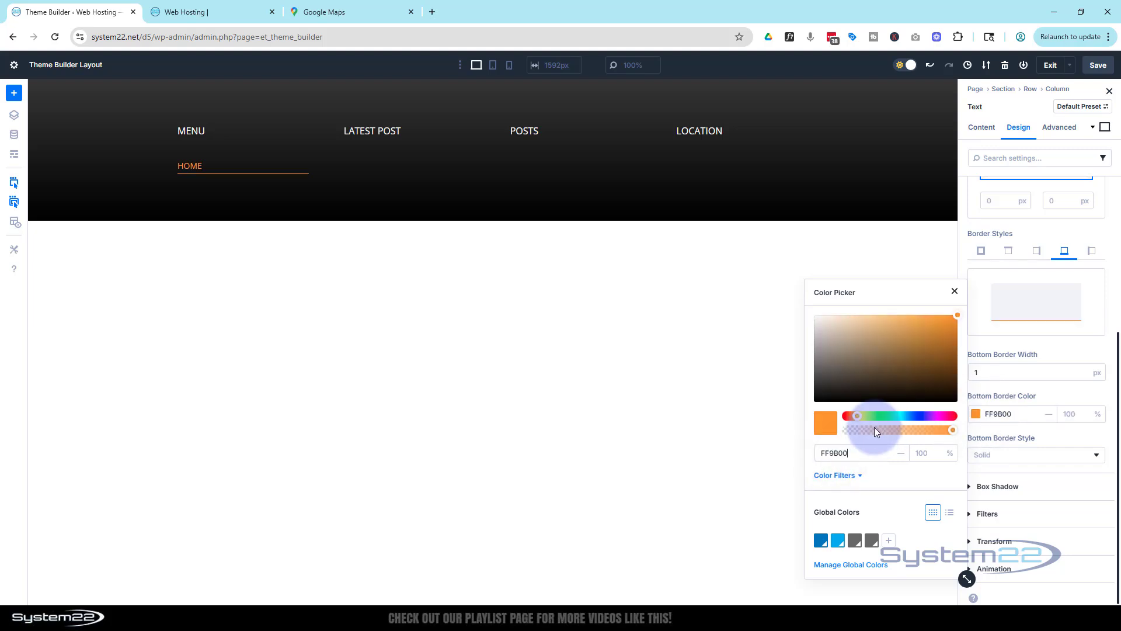
click(955, 292)
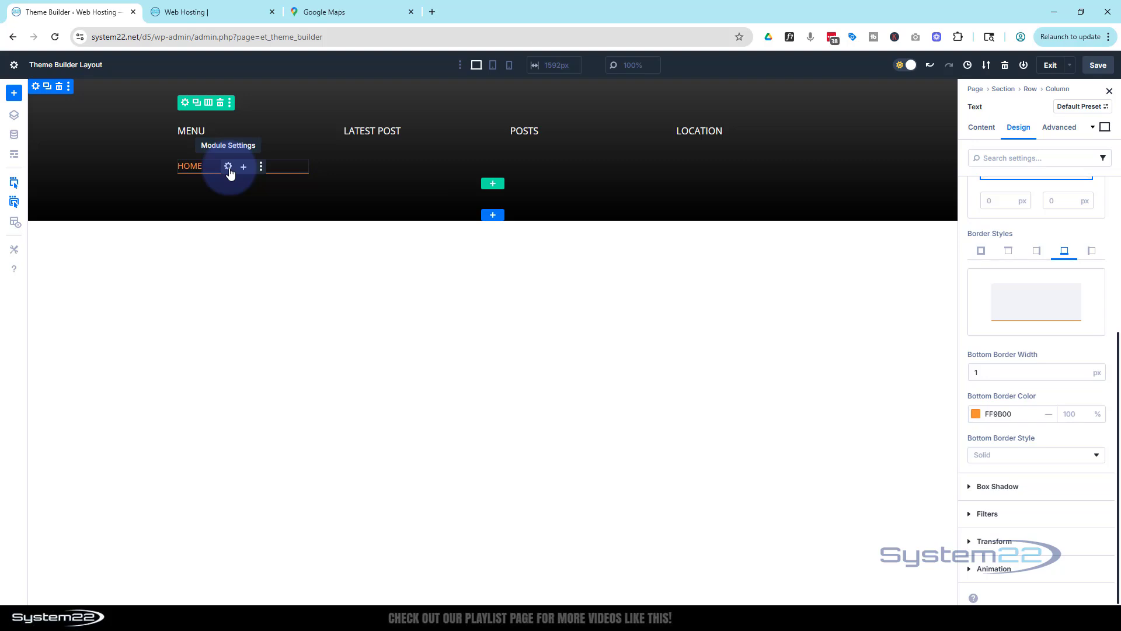
Step: Duplicate the home text module three times so the Menu column holds four items
click(261, 167)
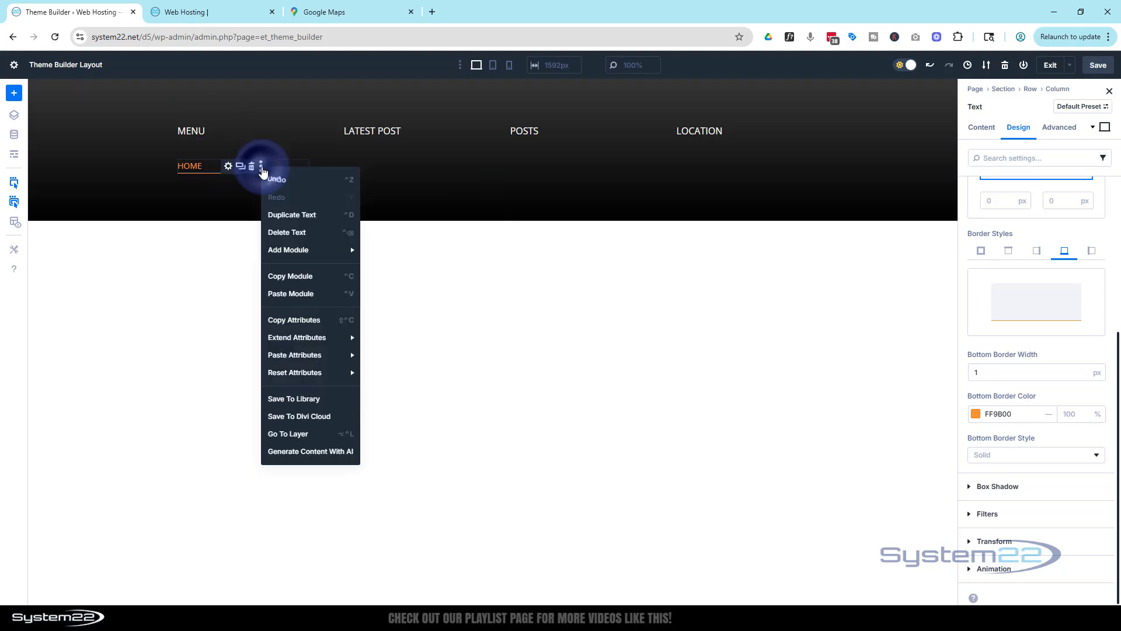
click(293, 220)
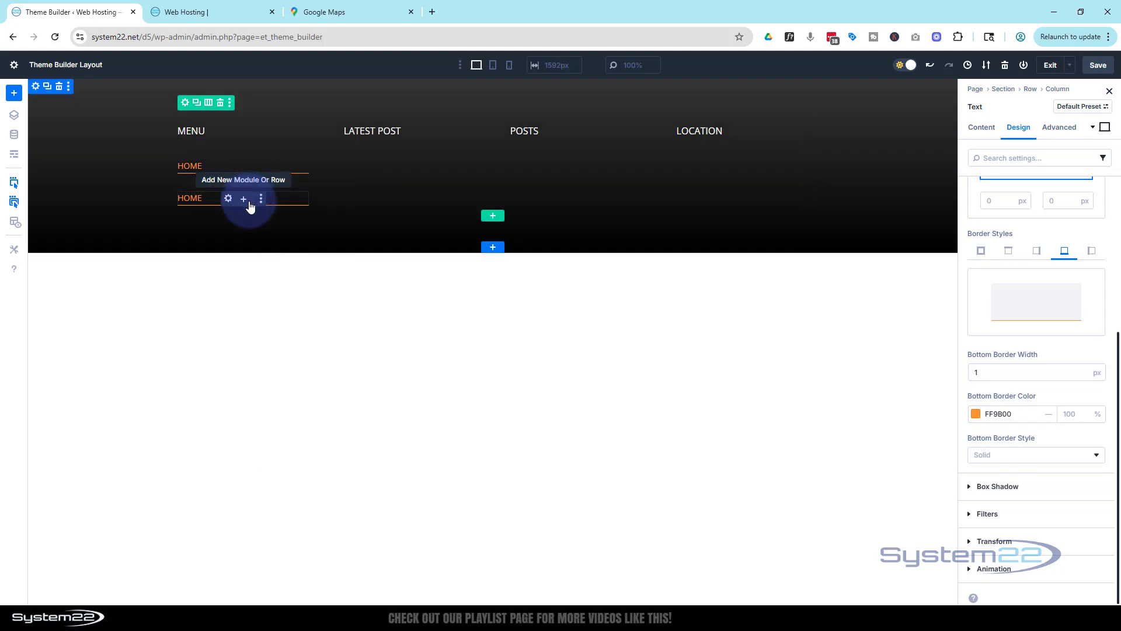
click(261, 199)
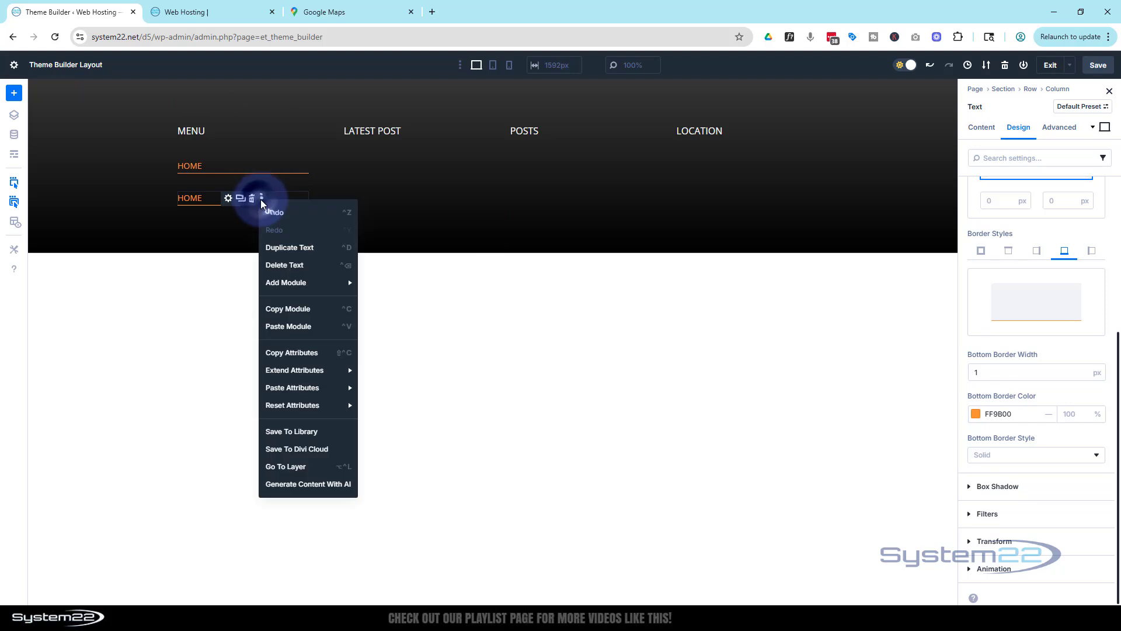
click(309, 250)
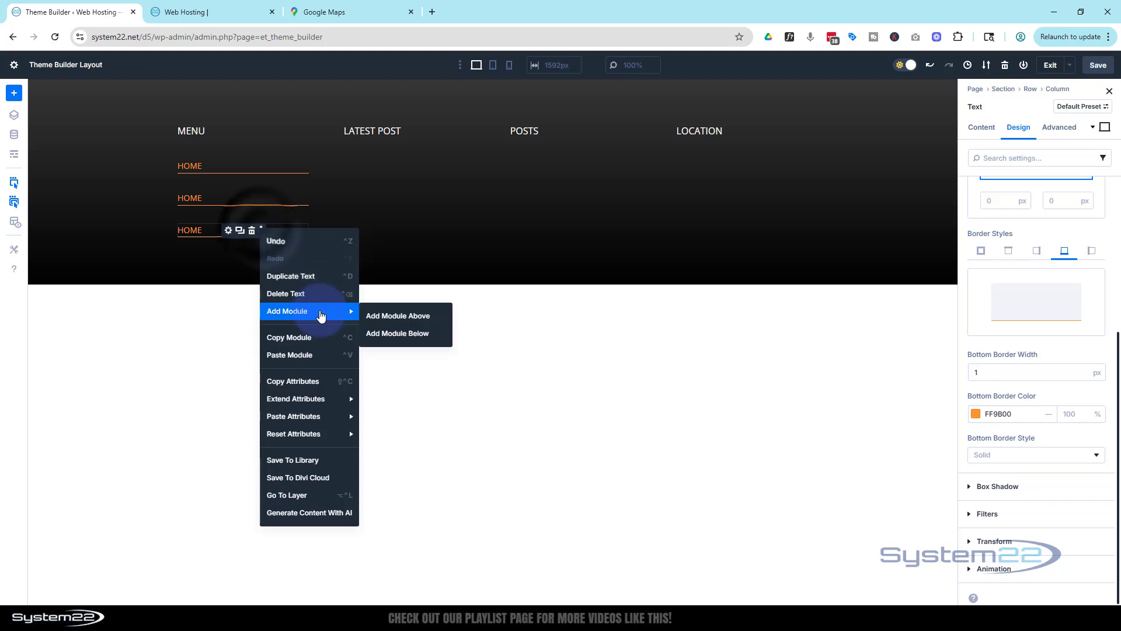
click(324, 278)
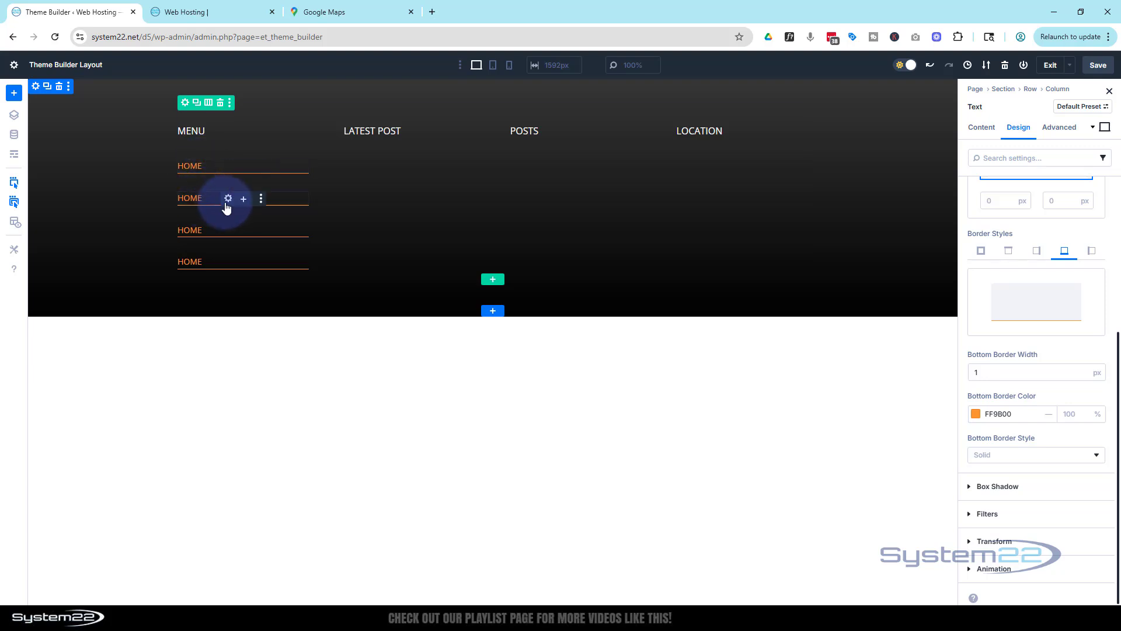
Step: Change the second menu item's text to "about" and point its dynamic Page Link to the About page
click(228, 199)
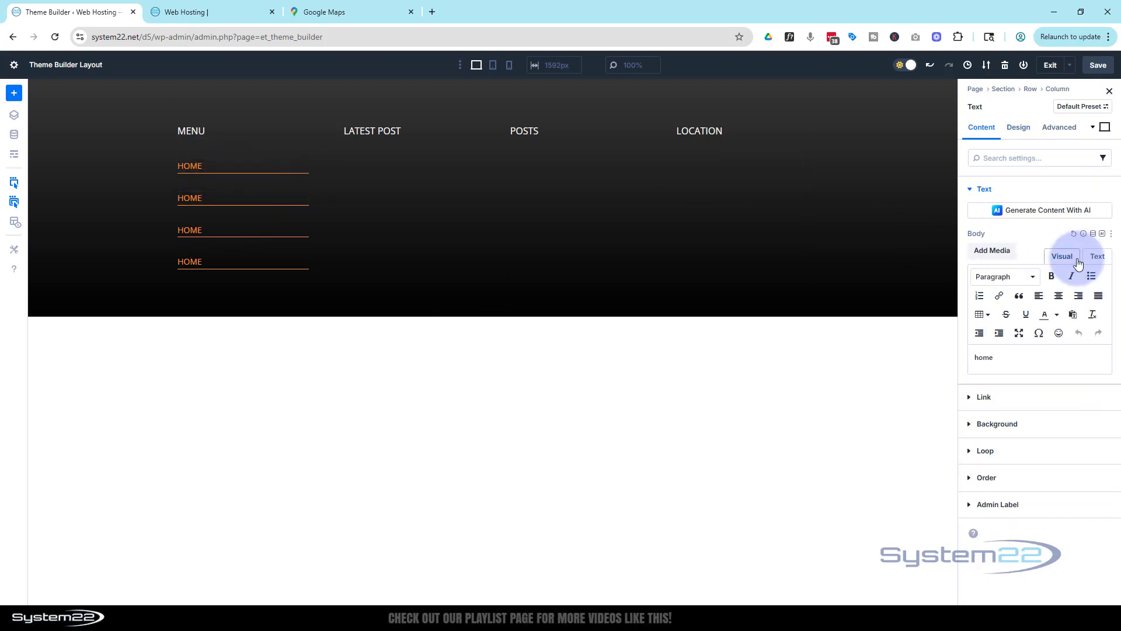
drag(997, 358, 955, 362)
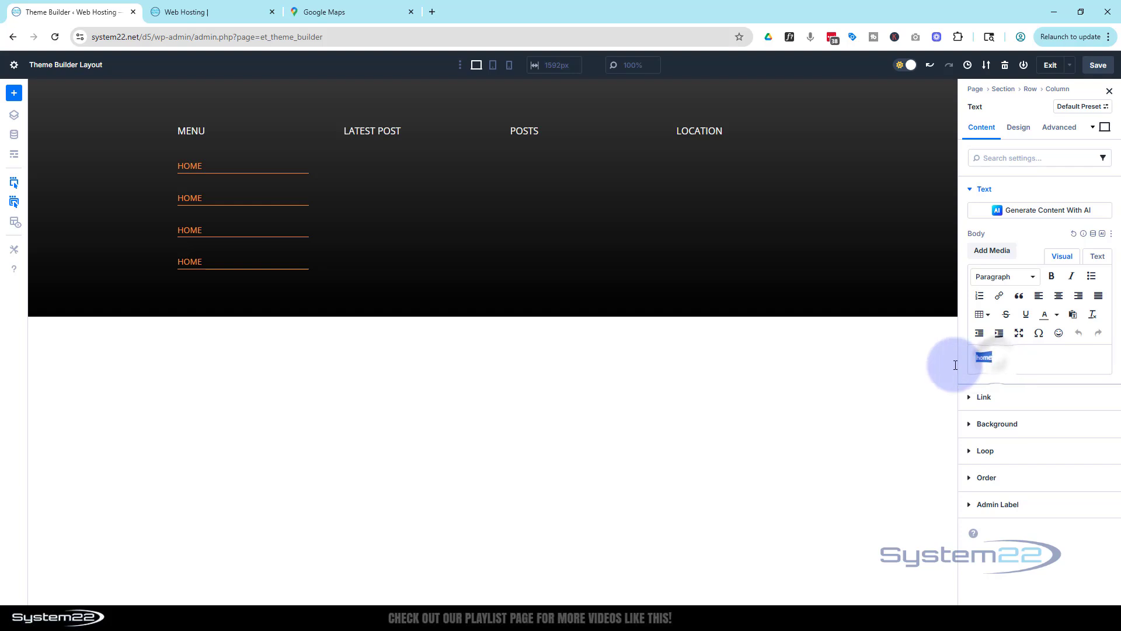
text(about)
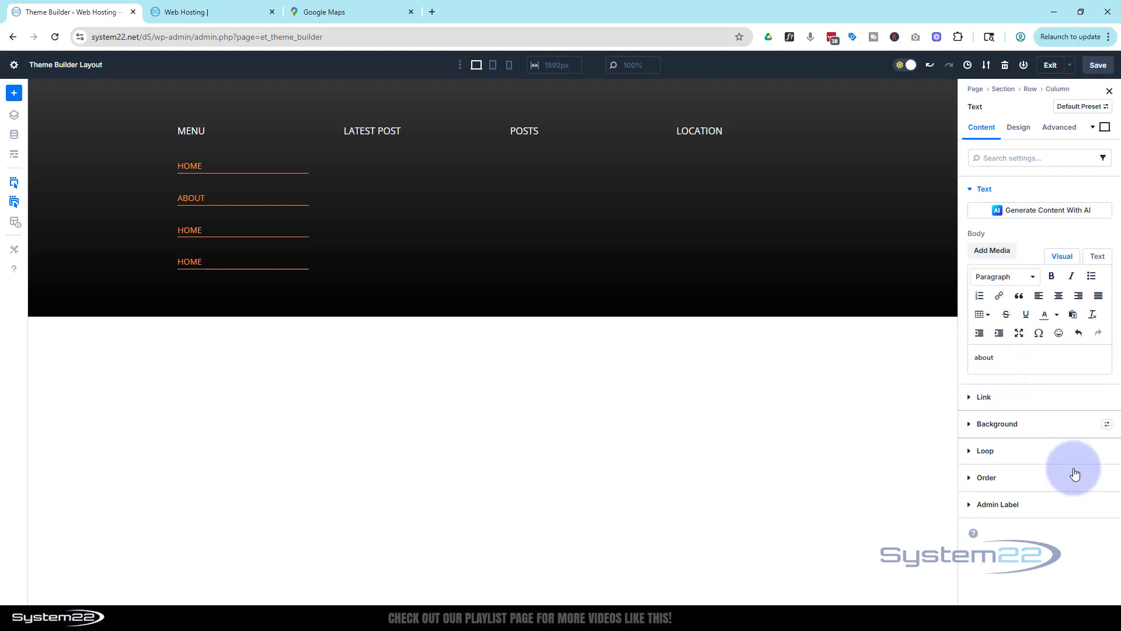
click(1012, 395)
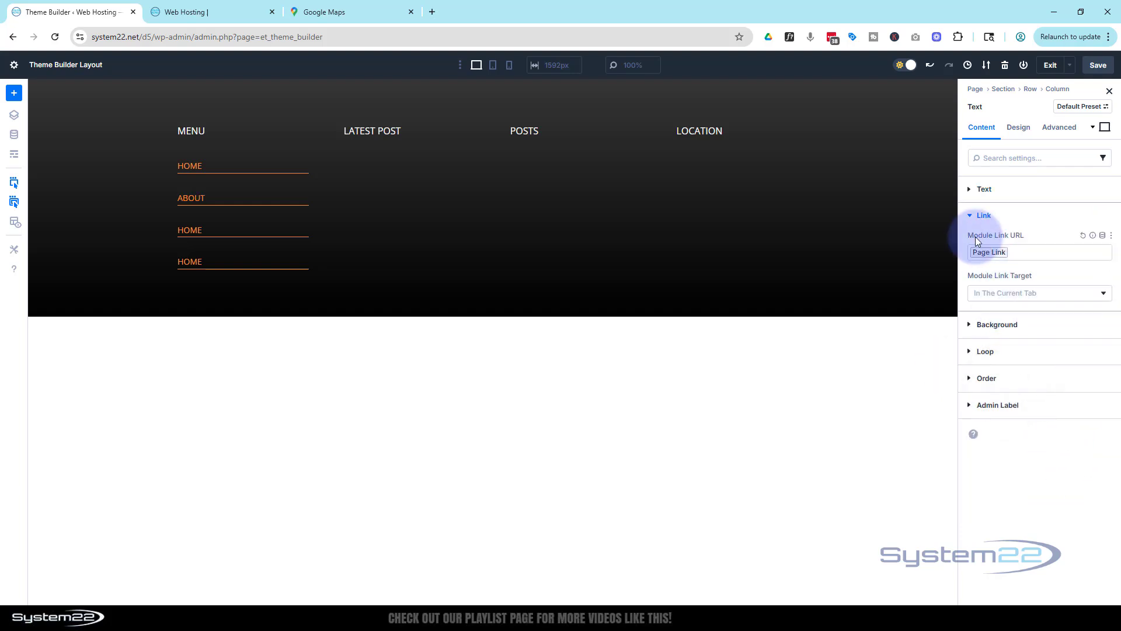
click(996, 251)
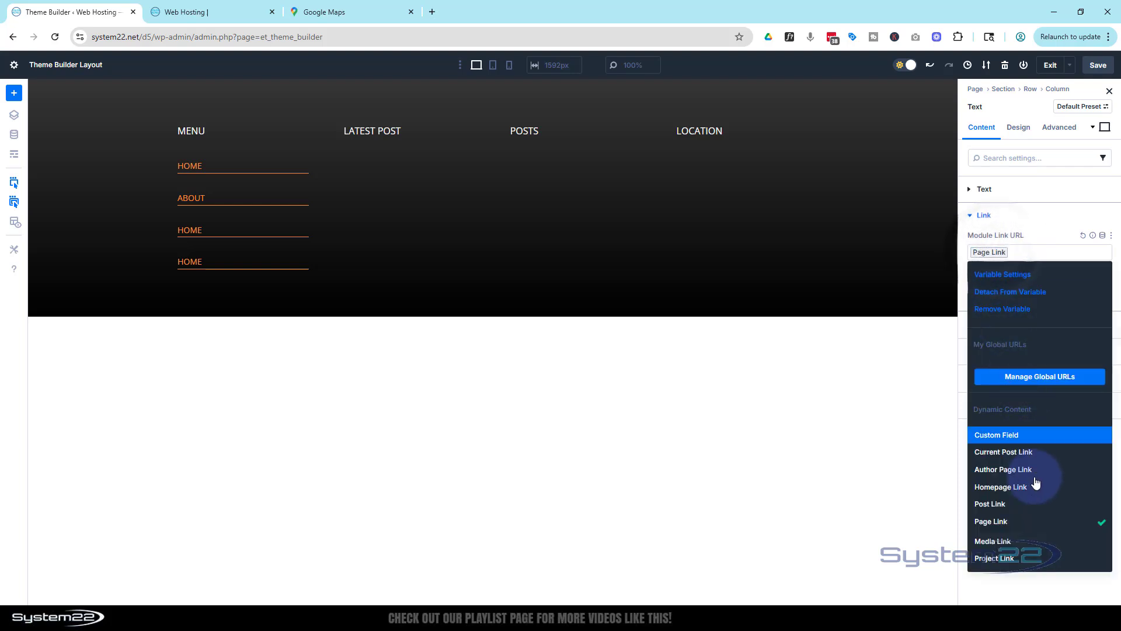
click(1013, 525)
click(1009, 175)
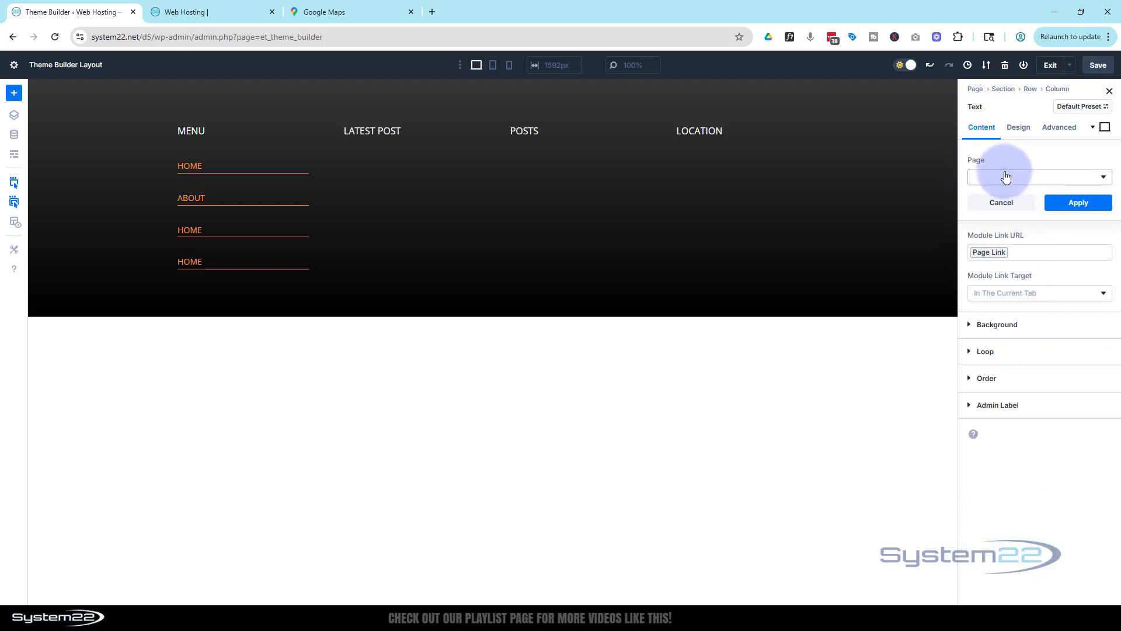
click(1000, 278)
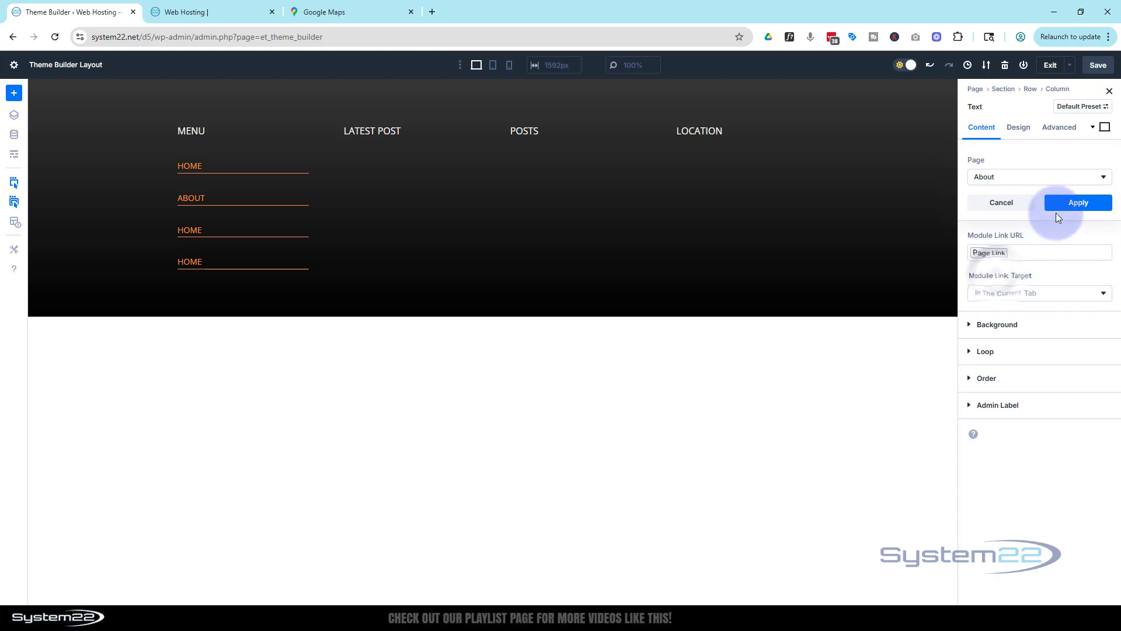
click(1079, 203)
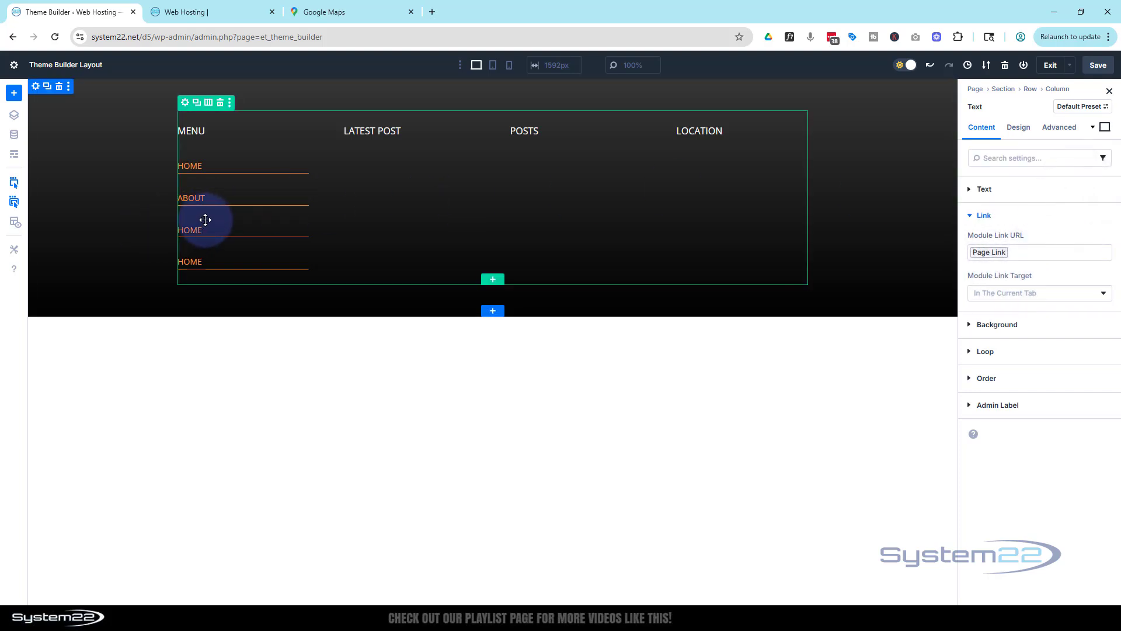
Step: Change the third menu item's text to "Services" and point its dynamic Page Link to the Services page
click(229, 235)
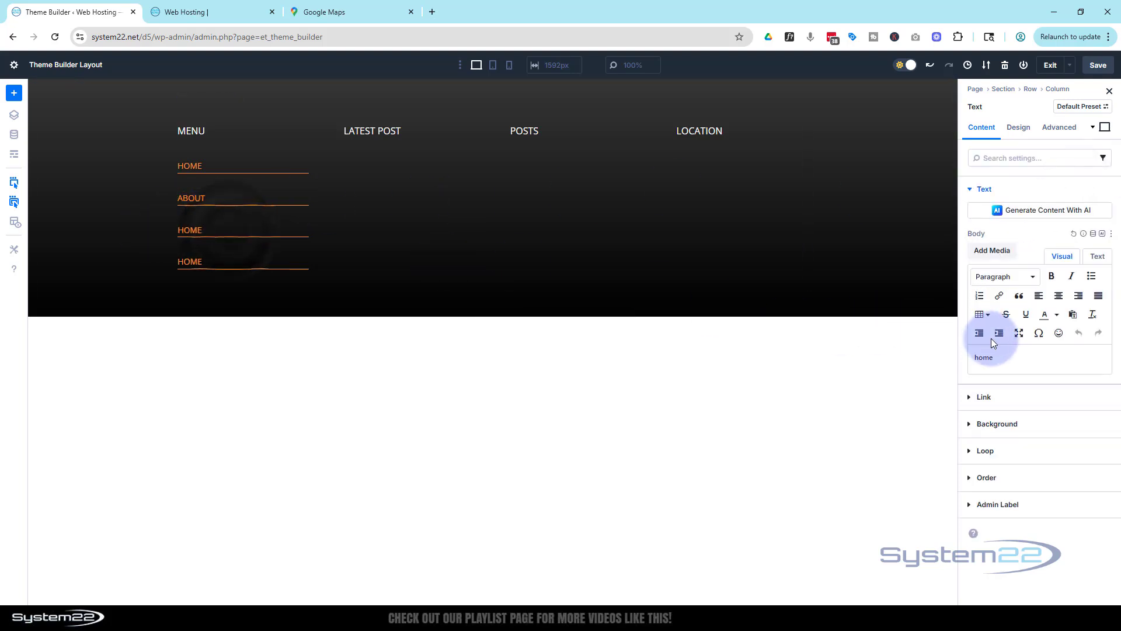
drag(1002, 359, 965, 365)
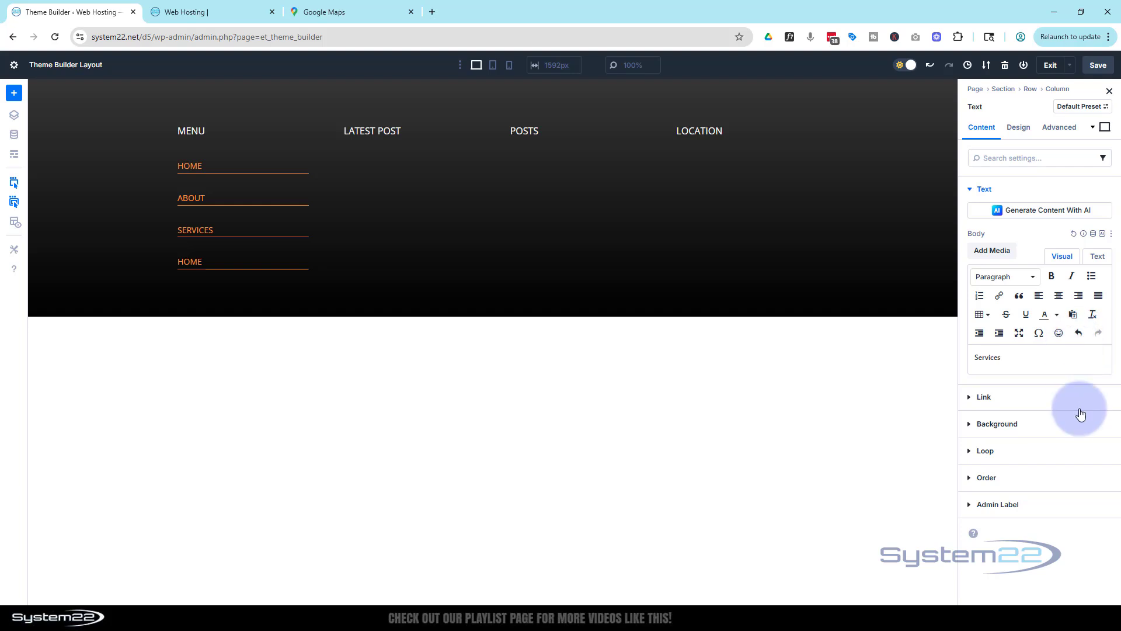
click(969, 396)
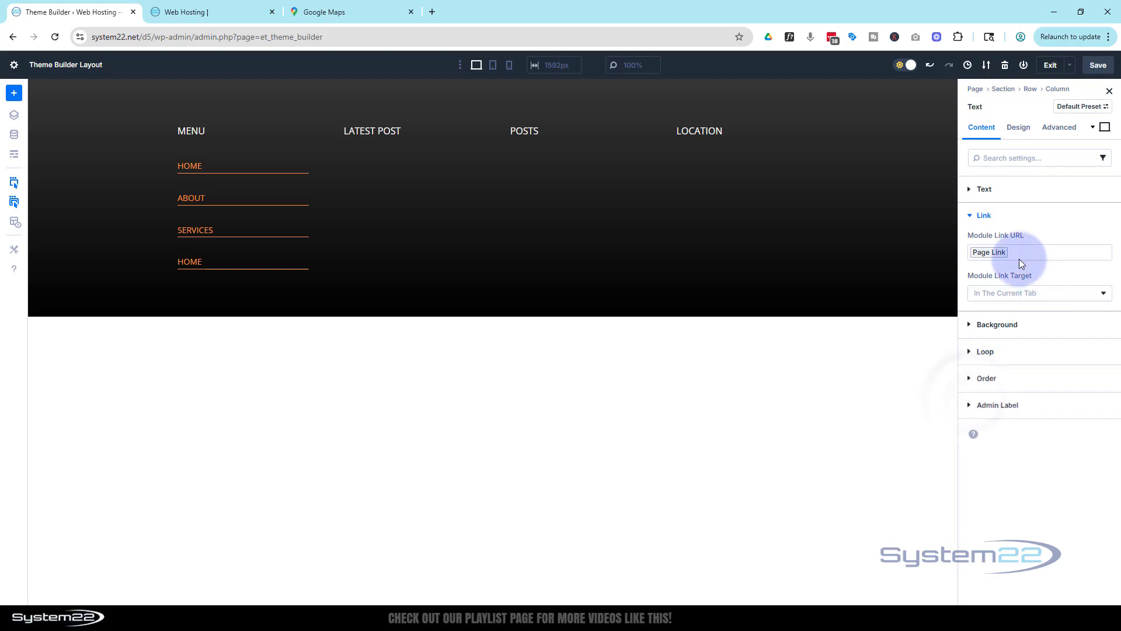
click(990, 259)
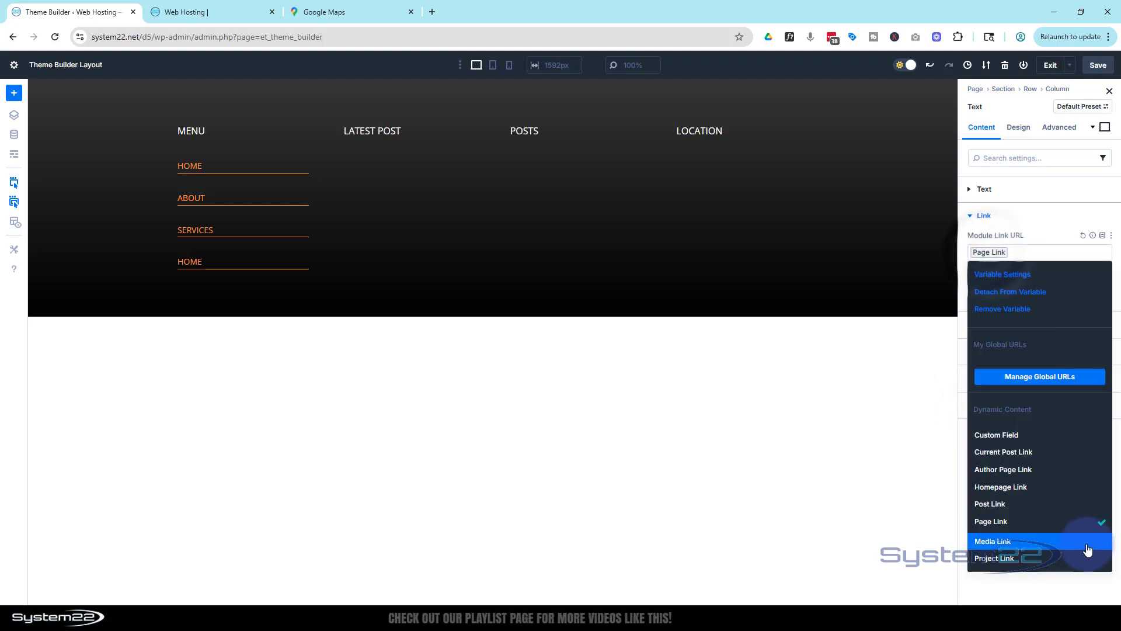
click(1071, 524)
click(1031, 177)
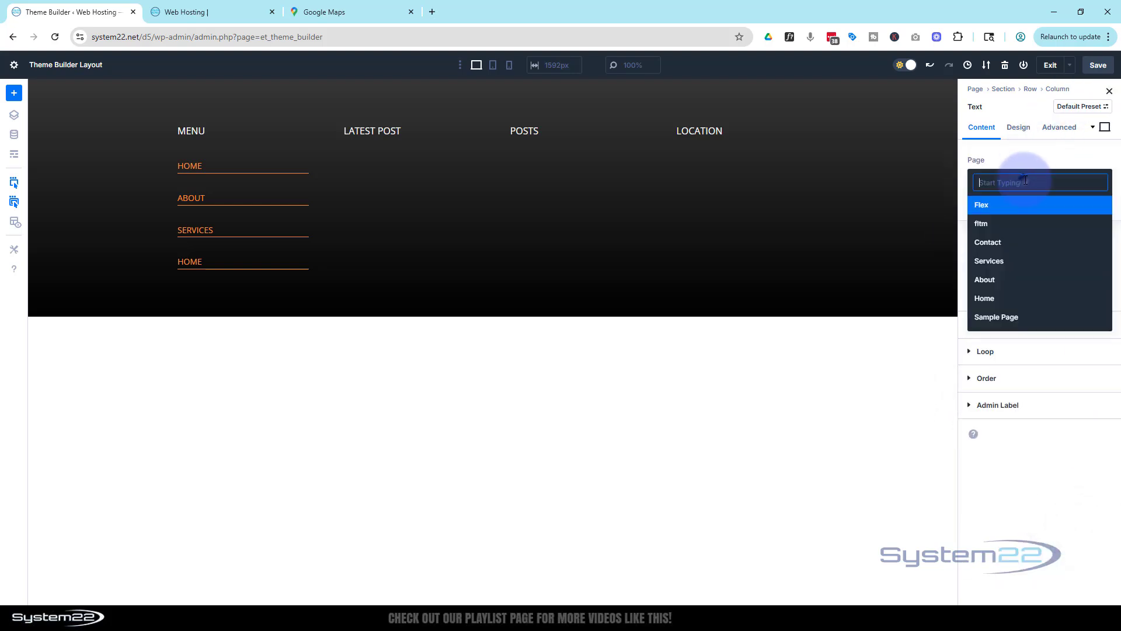
click(1013, 264)
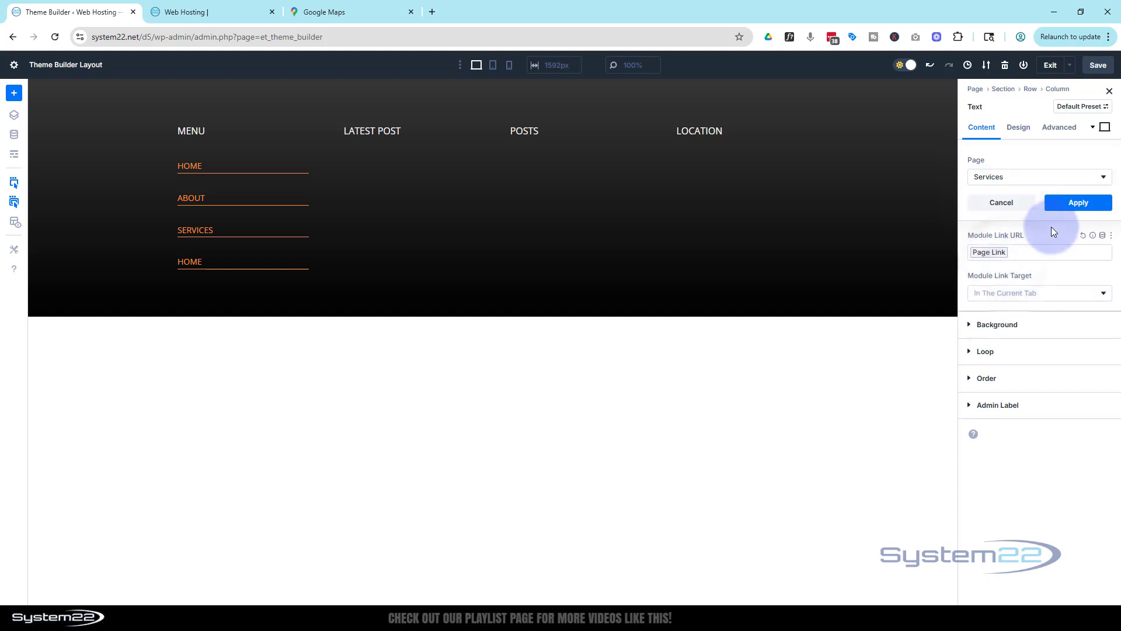
click(1077, 203)
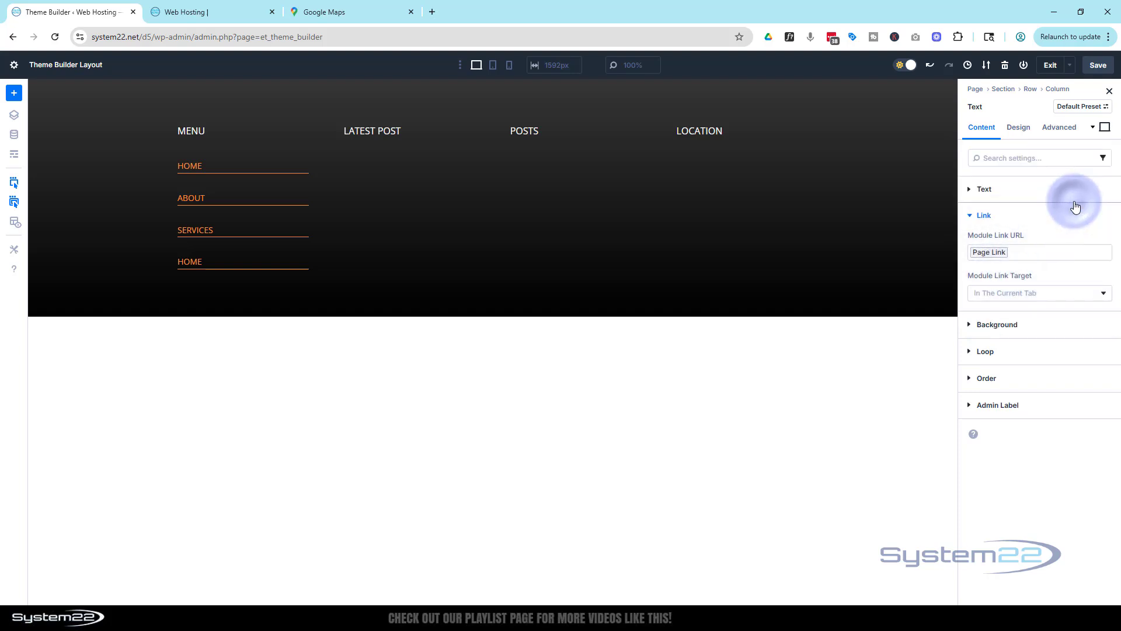
Step: Change the fourth menu item's text to "contact"
click(229, 263)
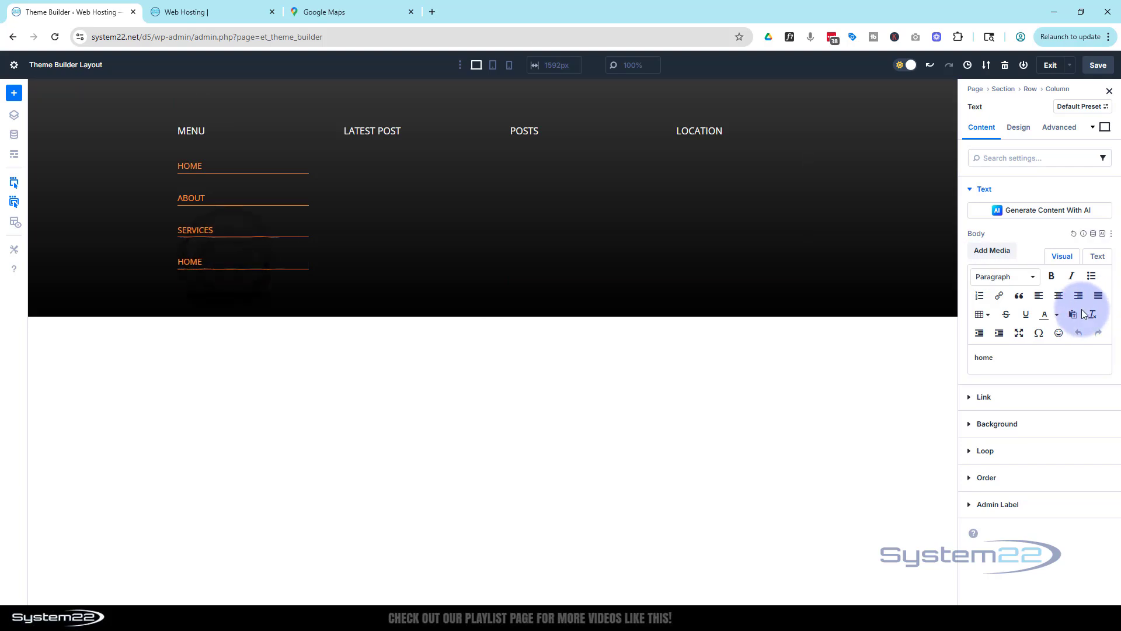
drag(993, 357, 969, 359)
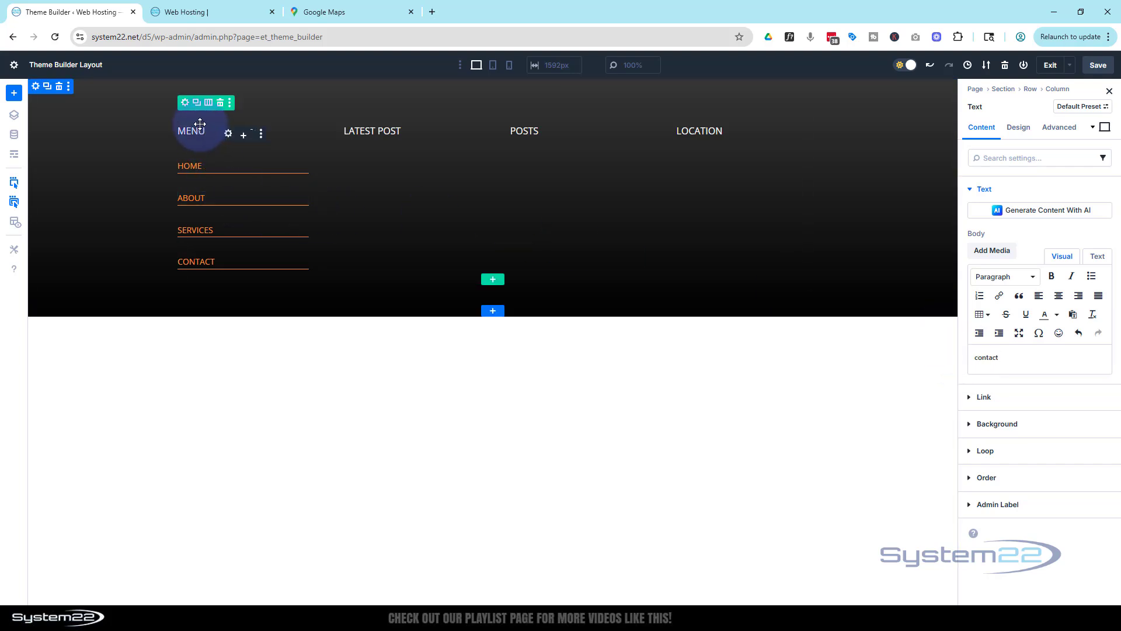
Step: Set the vertical gap in the layout of the row's first column to 15 px
click(184, 104)
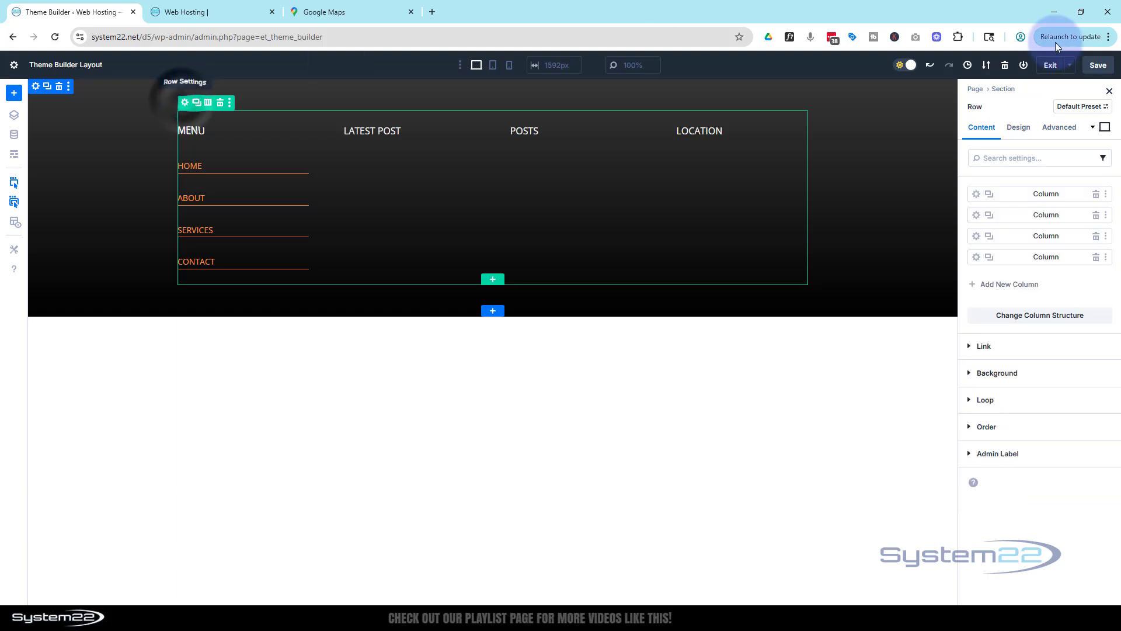
click(978, 196)
click(1022, 127)
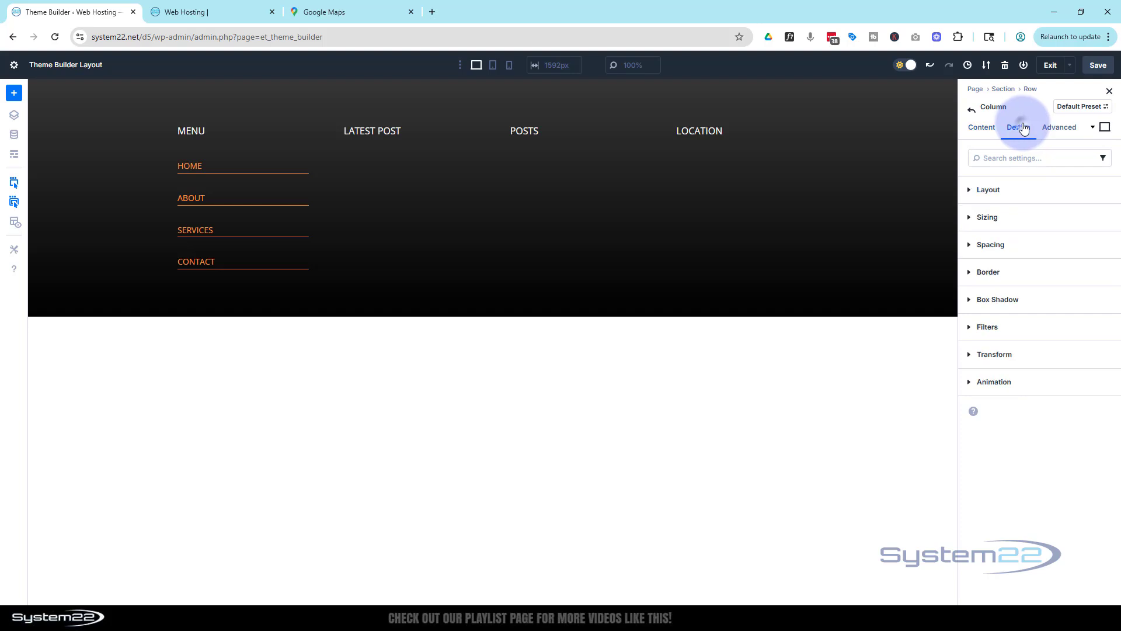
click(988, 189)
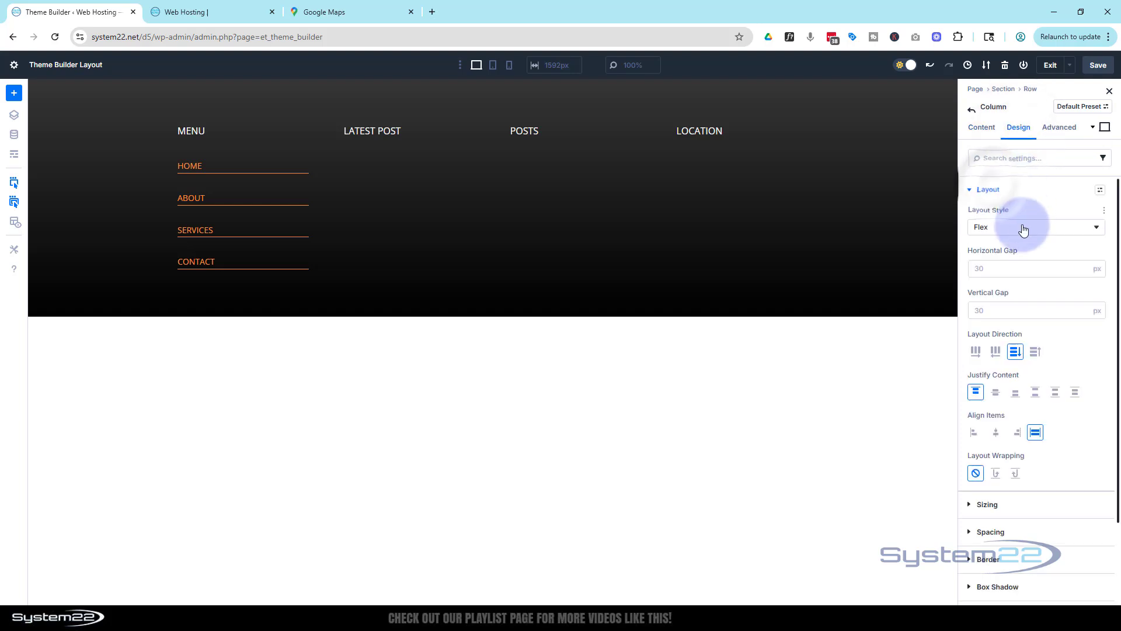
click(1024, 228)
click(1022, 229)
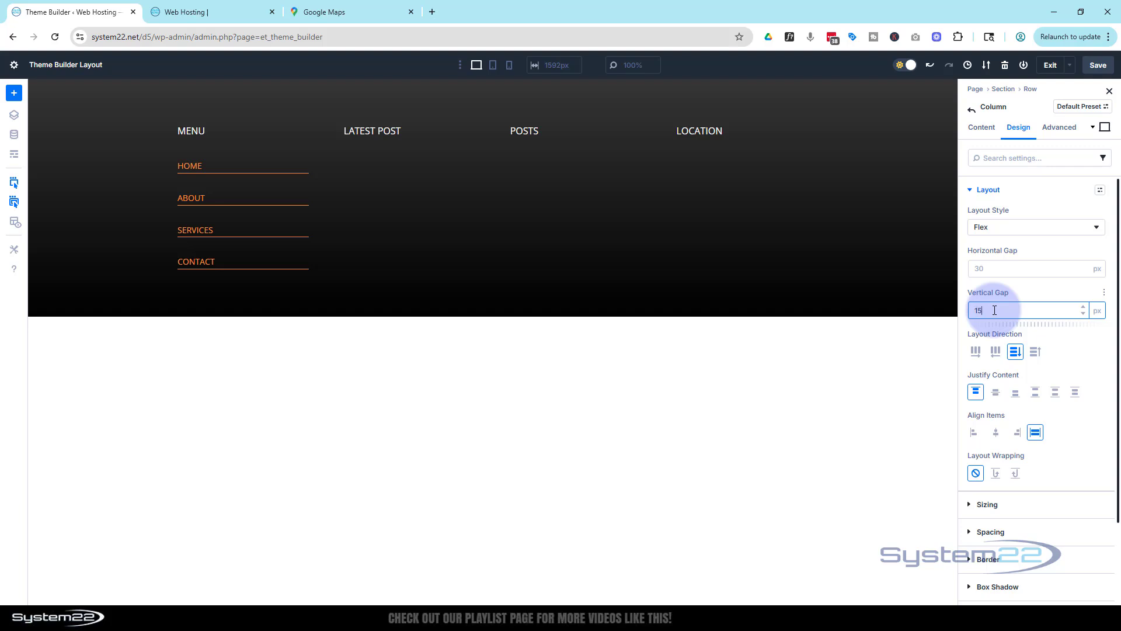
key(Return)
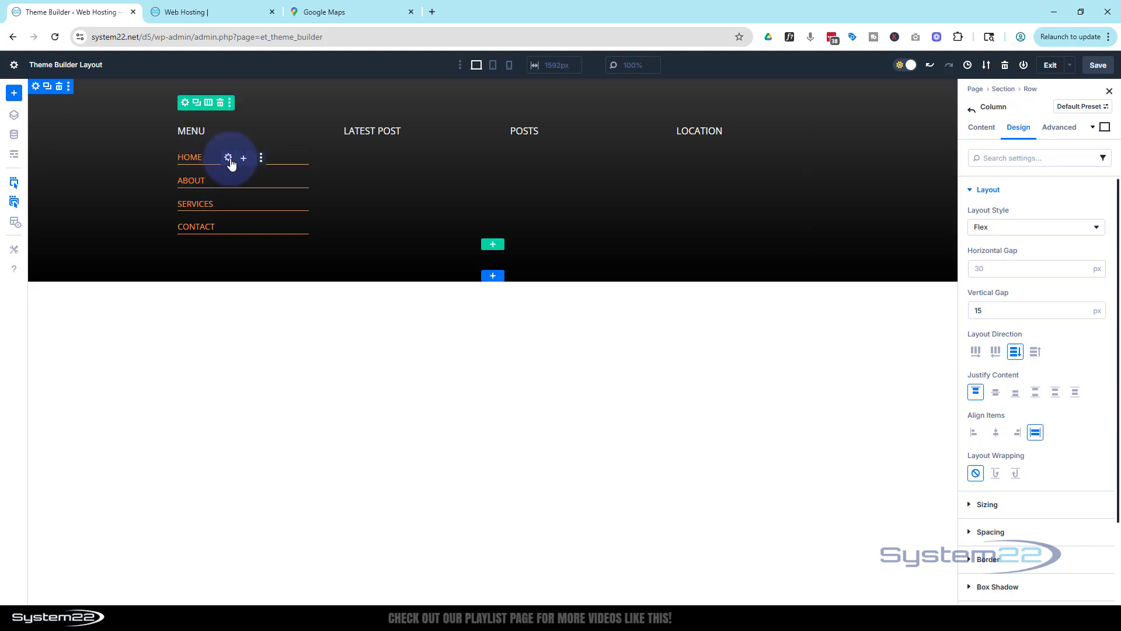
Step: Try increasing the text line height of the home menu item to 2.5 em
click(229, 158)
click(1008, 155)
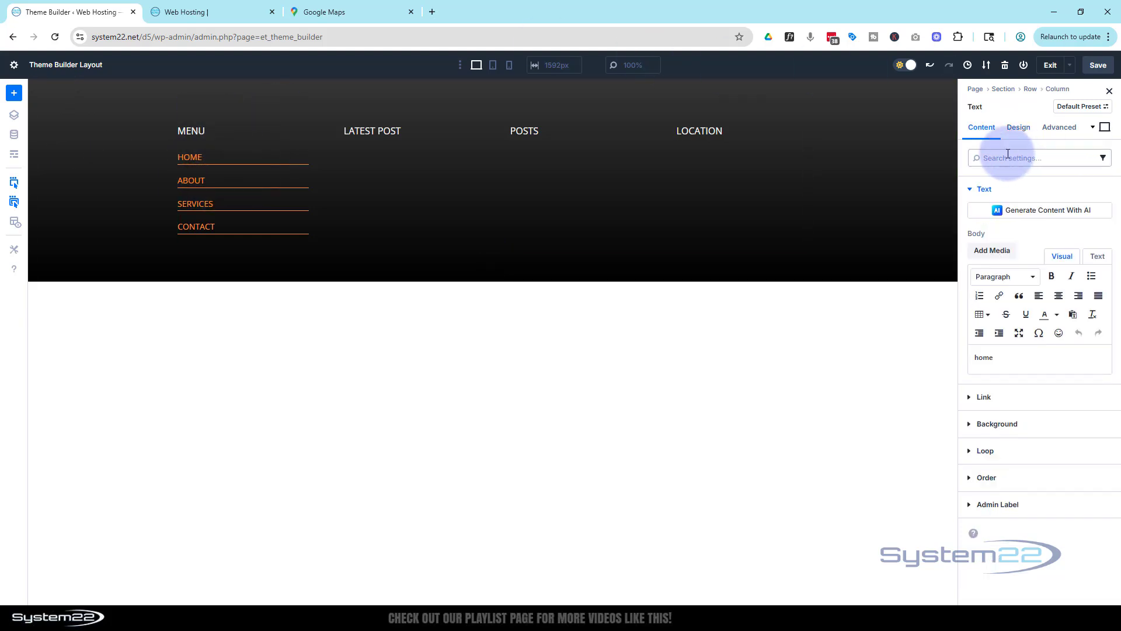
click(1018, 127)
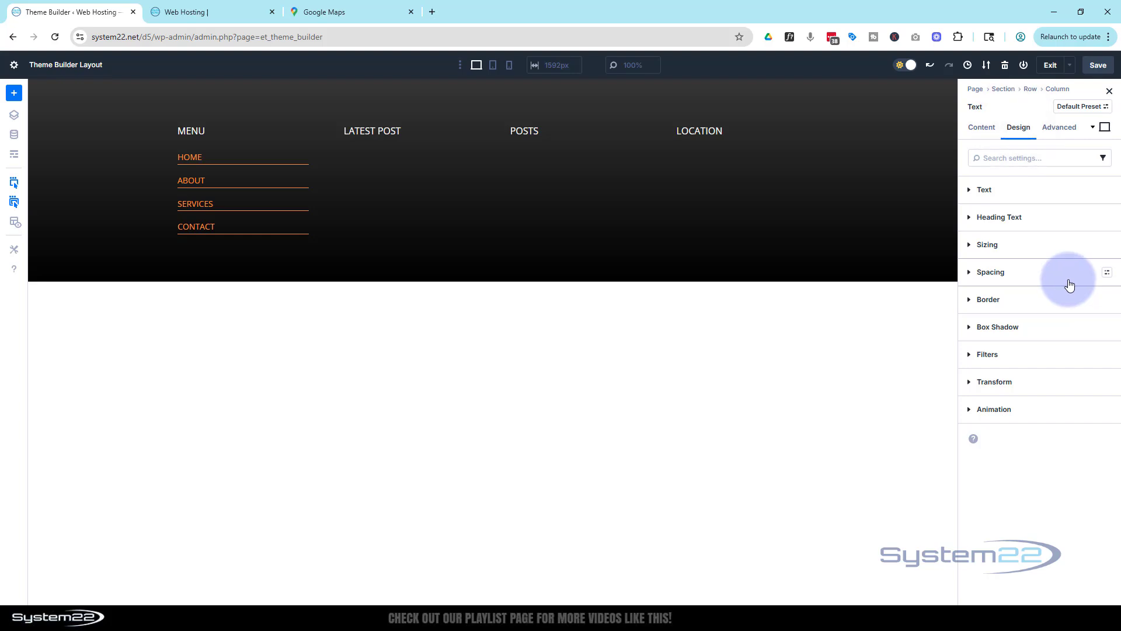
click(971, 190)
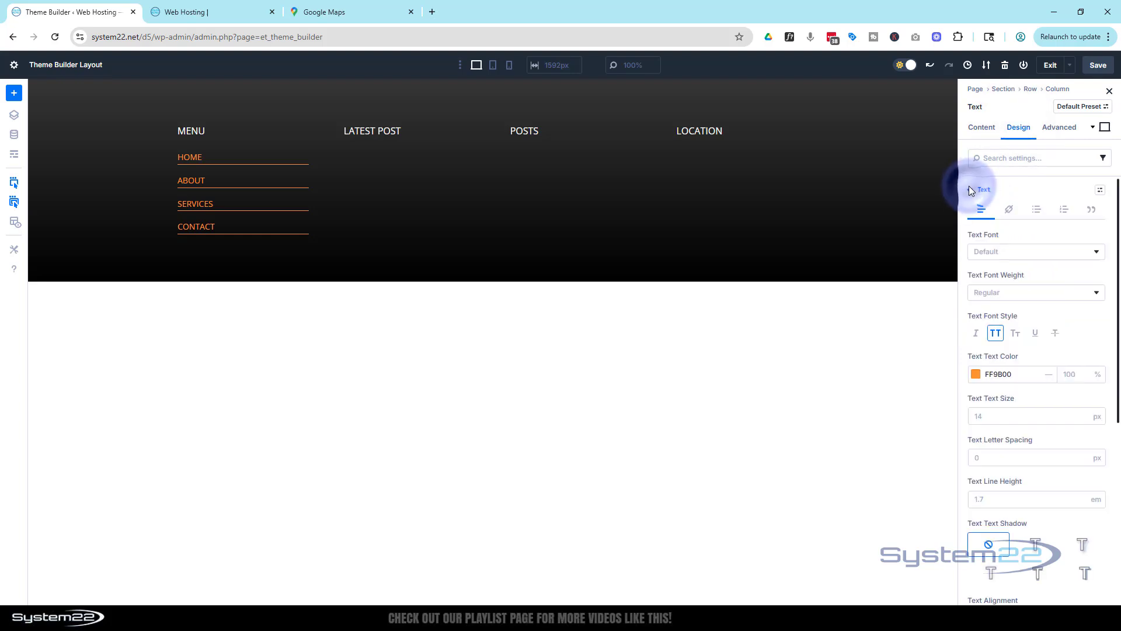
scroll(1083, 347, down, 3)
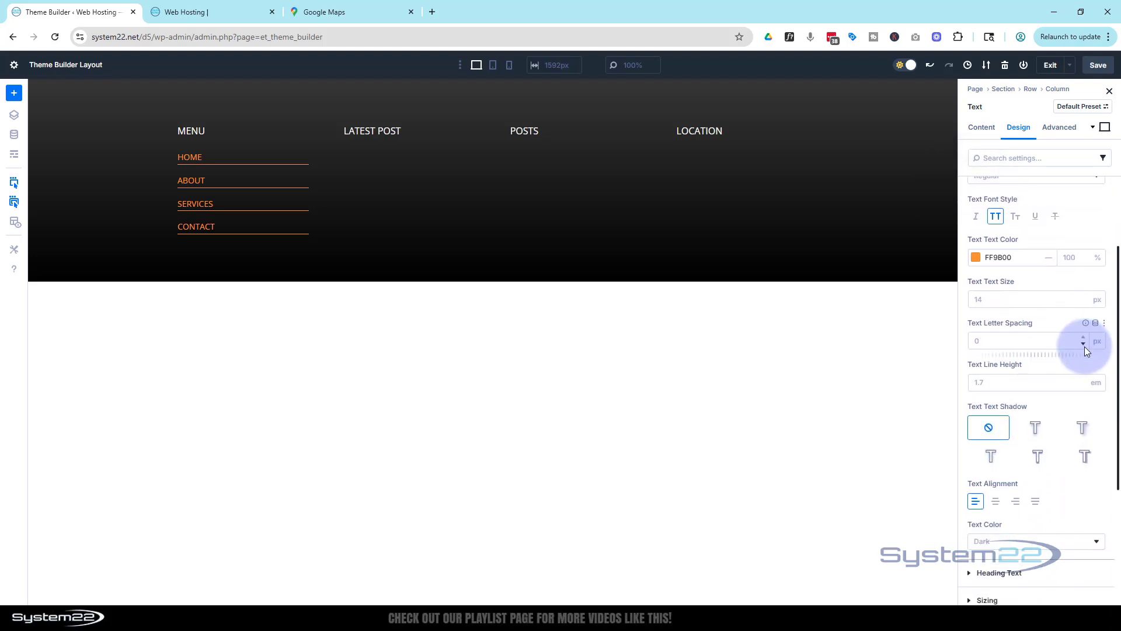
click(1081, 378)
click(1081, 377)
click(1082, 378)
click(1082, 377)
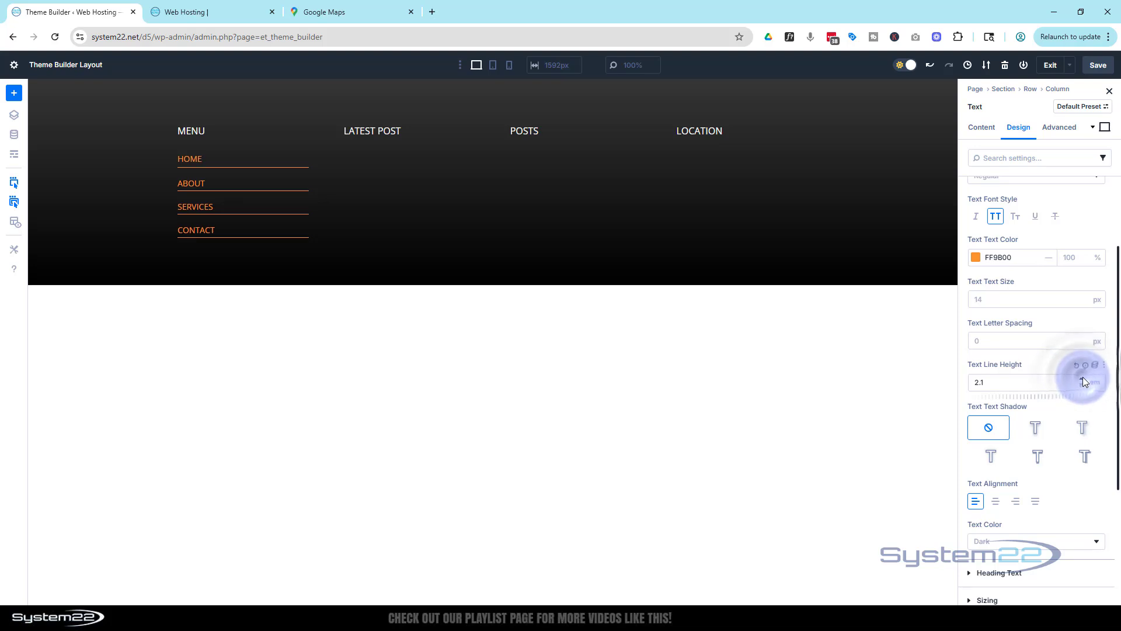
click(1084, 377)
click(1084, 376)
click(1083, 376)
click(1084, 375)
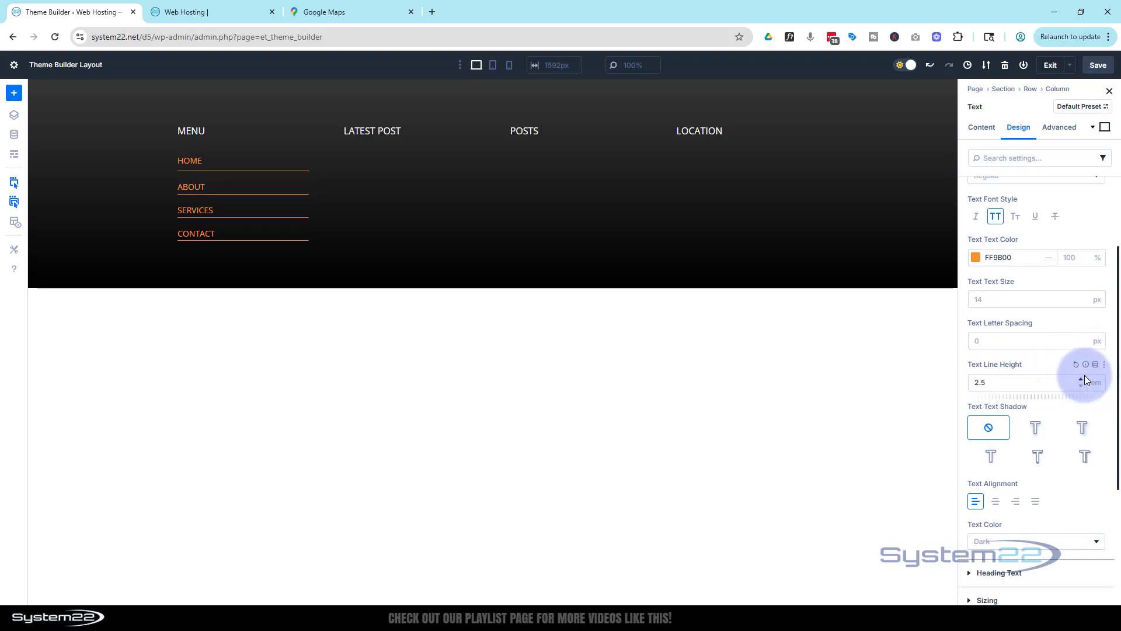
Step: Lower the home menu item's text line height to 1.9 em, then reset it to the default
click(1081, 385)
click(1082, 385)
click(1082, 385)
click(1083, 384)
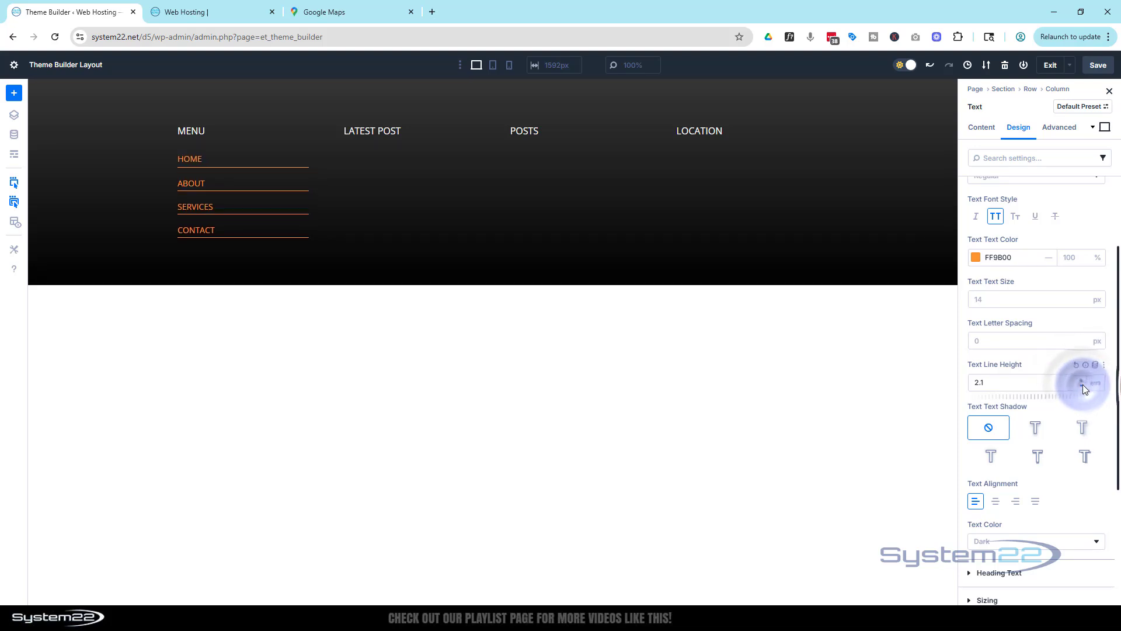
click(1083, 383)
click(1085, 383)
click(1085, 383)
click(1086, 381)
click(1088, 382)
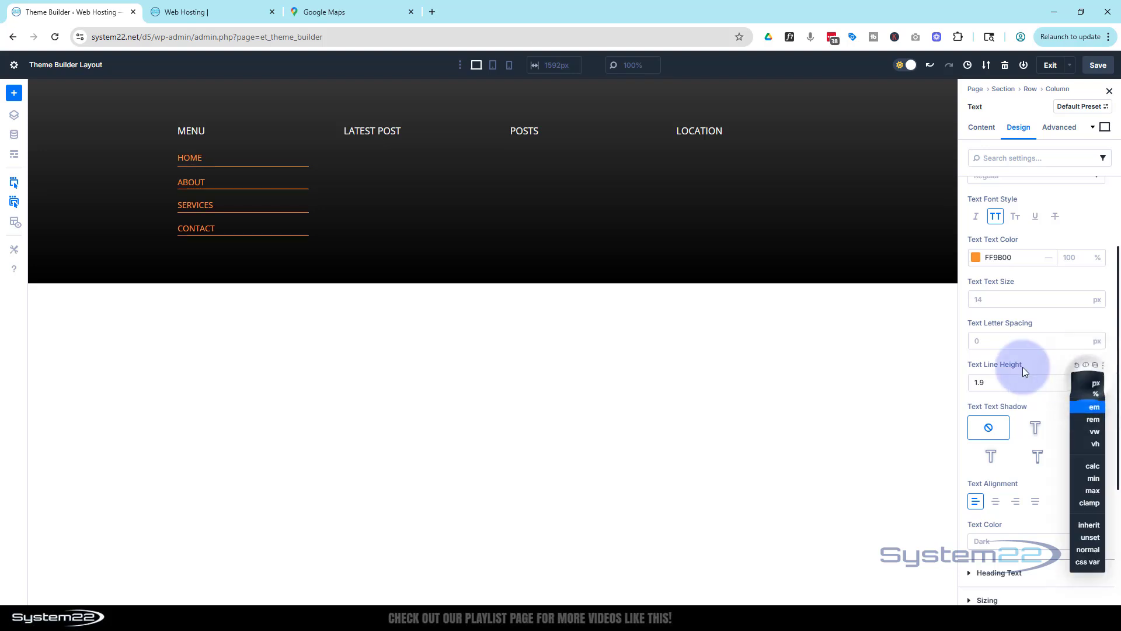
drag(1008, 380, 953, 377)
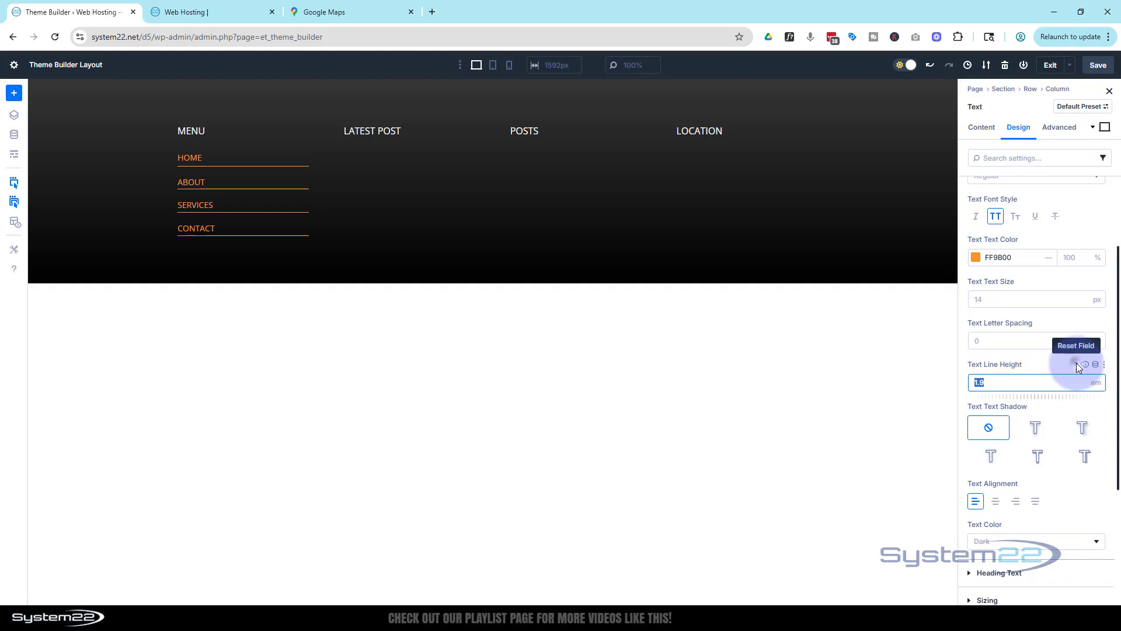
click(1077, 364)
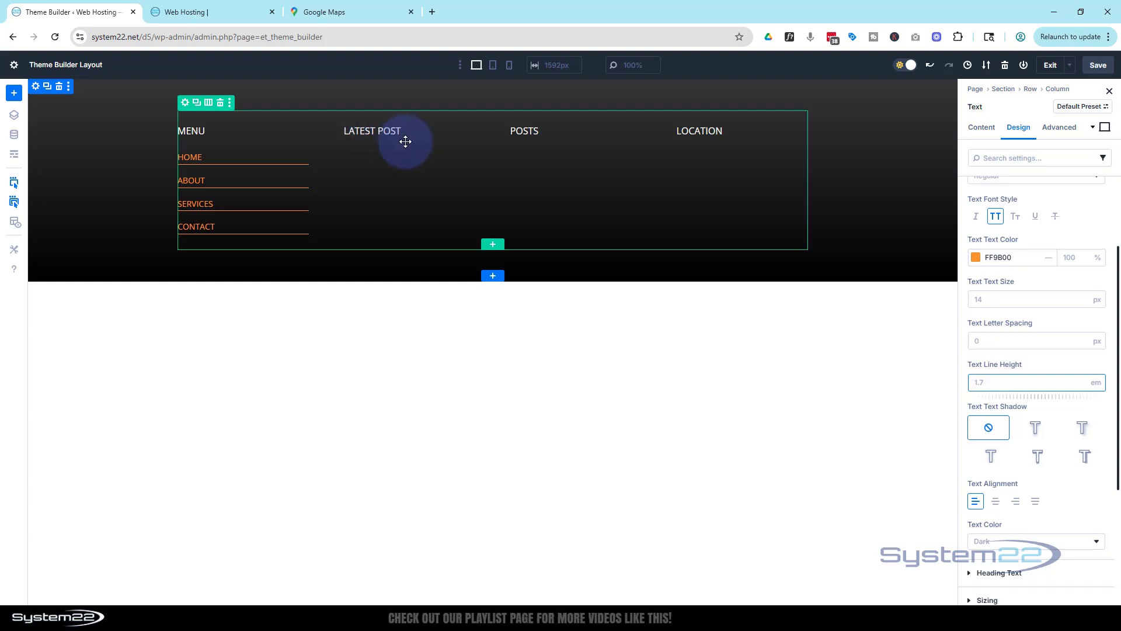
Step: Insert a Post Slider module below the Latest Post heading
click(410, 134)
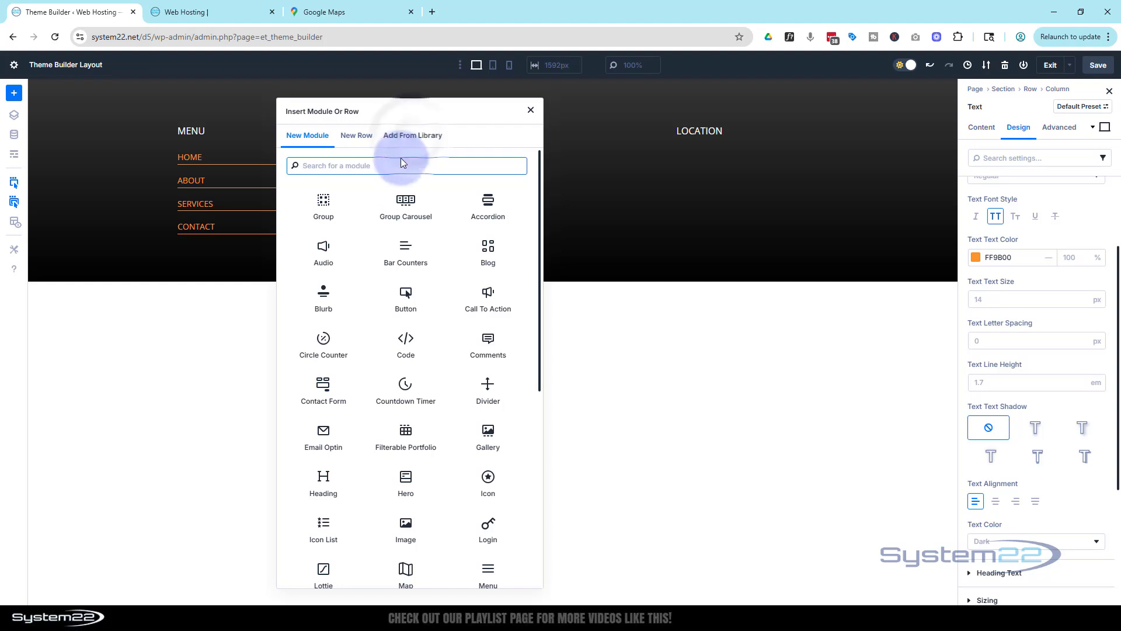
scroll(442, 334, down, 3)
scroll(442, 334, down, 4)
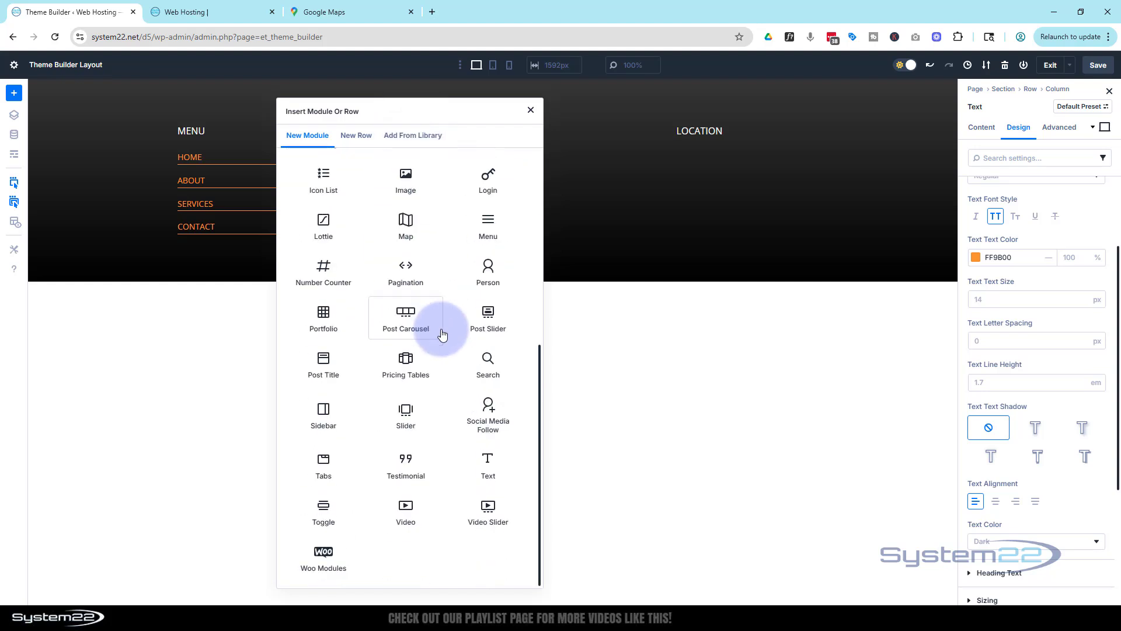
click(488, 317)
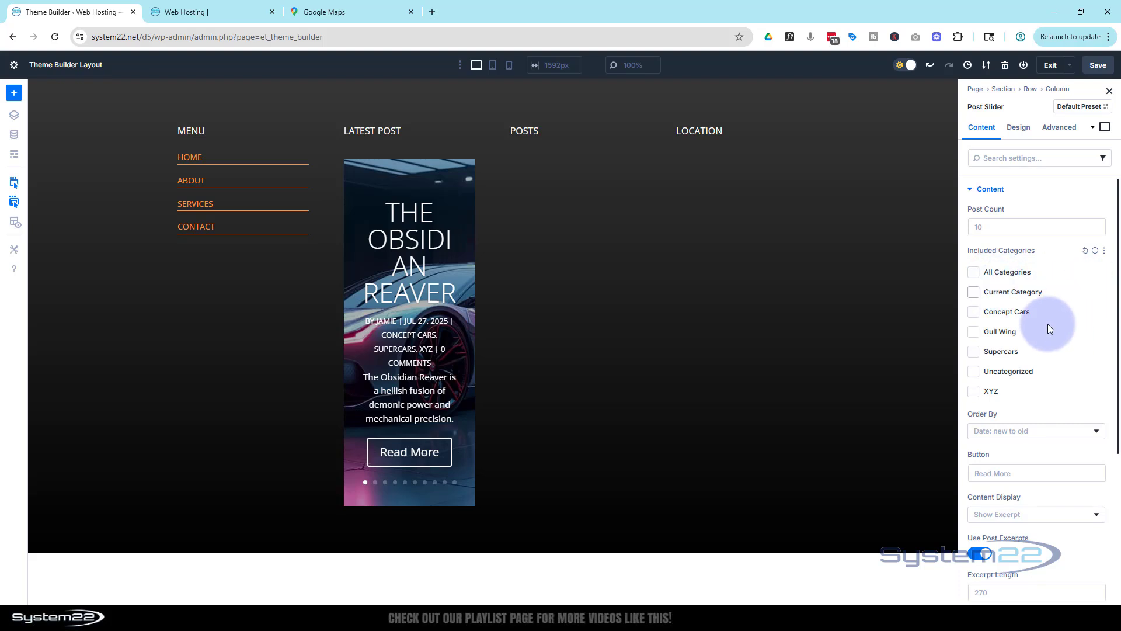
Step: Limit the post slider to the Supercars category and set its post count to 1
click(974, 352)
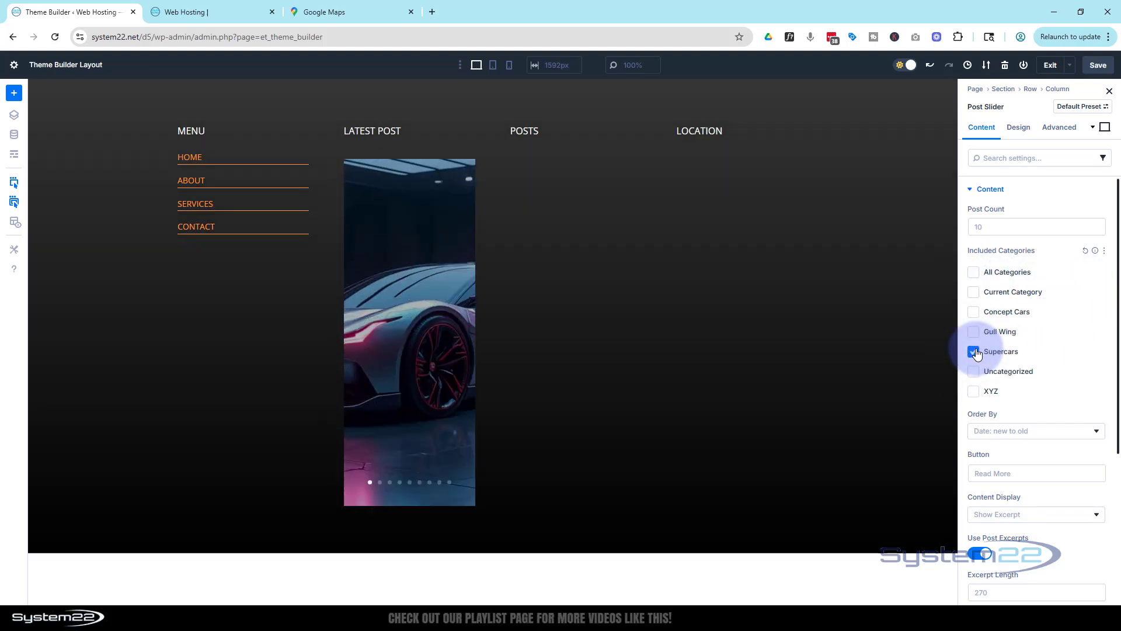
click(992, 227)
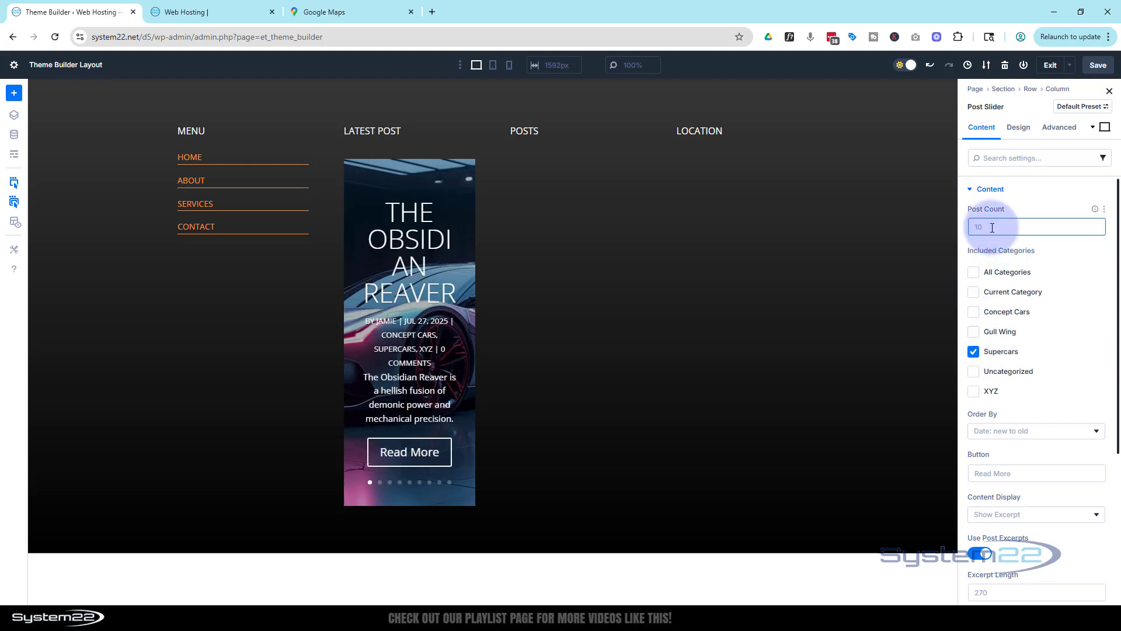
text(1)
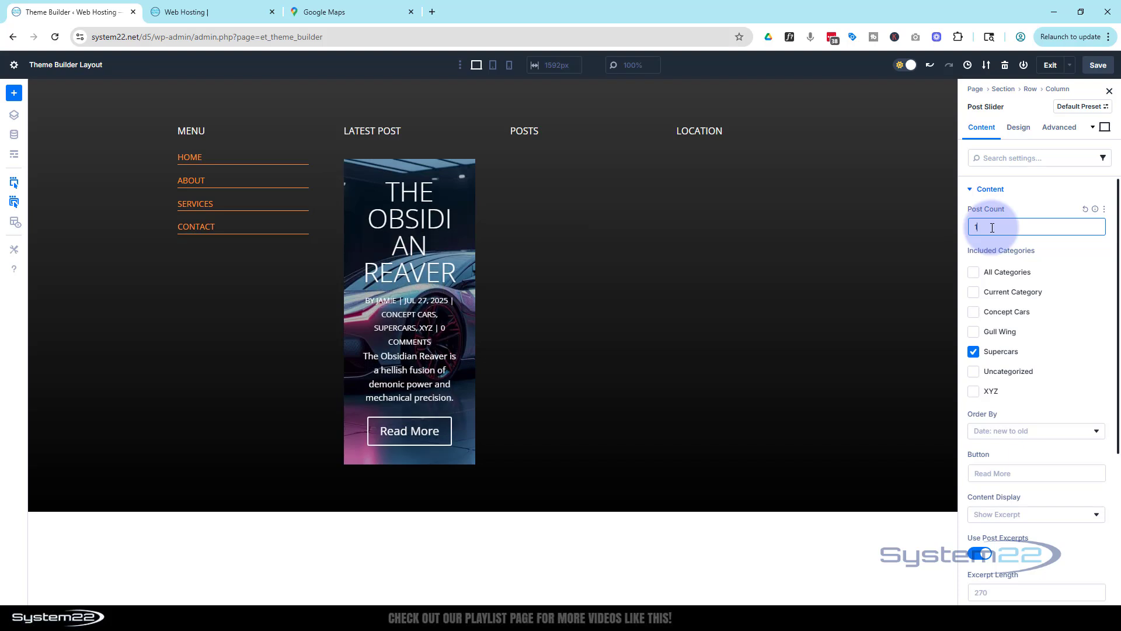
Step: Turn off the use of post excerpts in the post slider's content settings
scroll(1051, 344, down, 1)
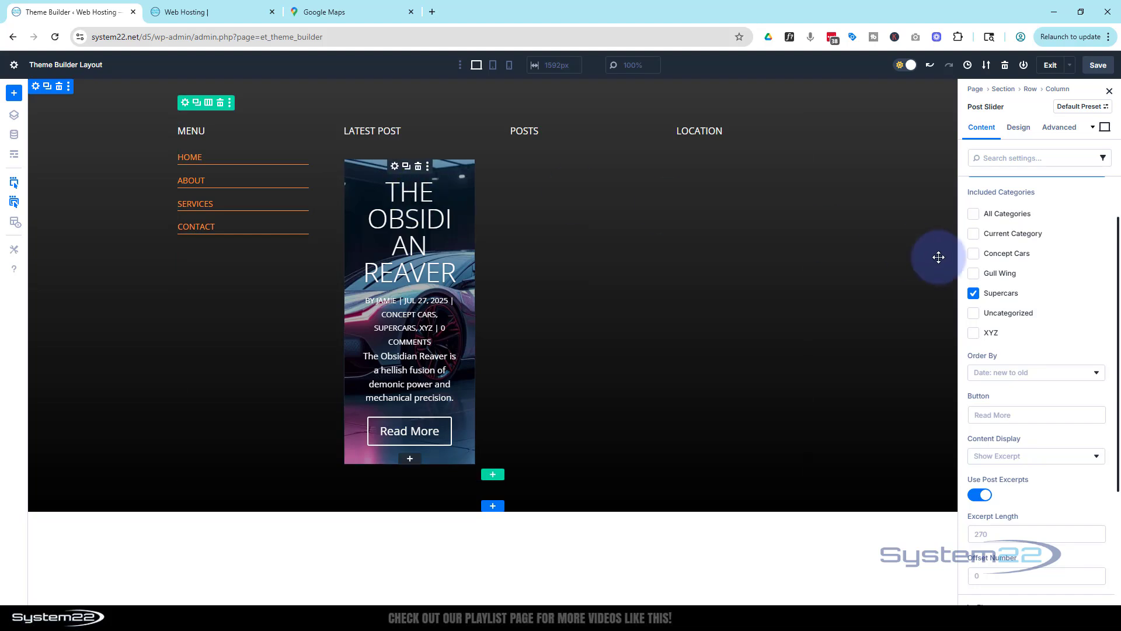
scroll(1078, 304, down, 1)
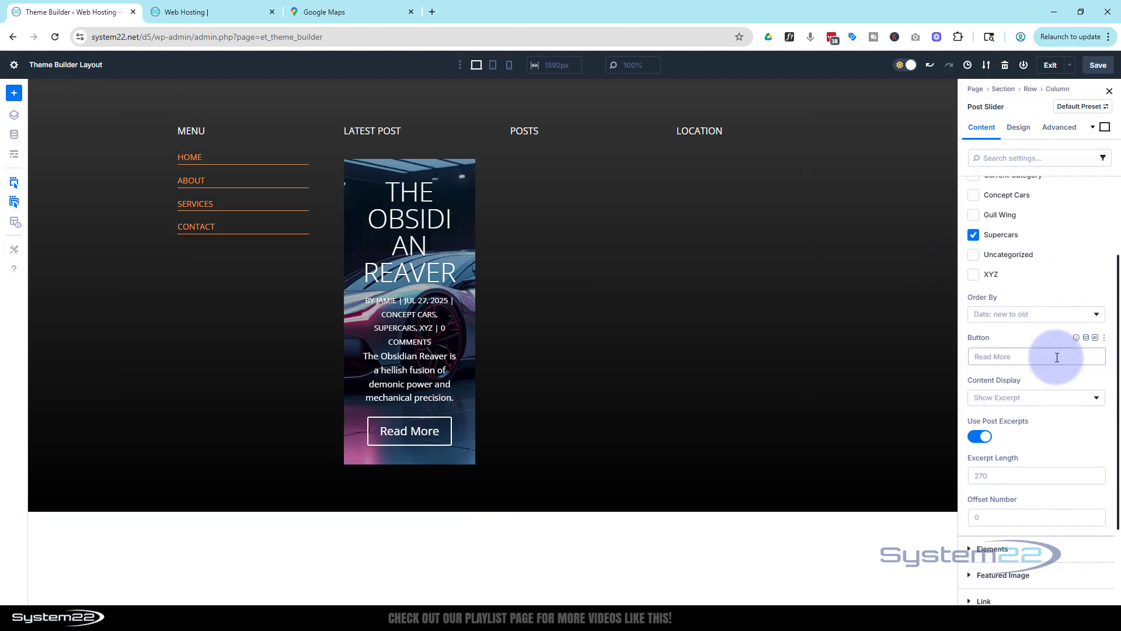
scroll(1032, 416, down, 1)
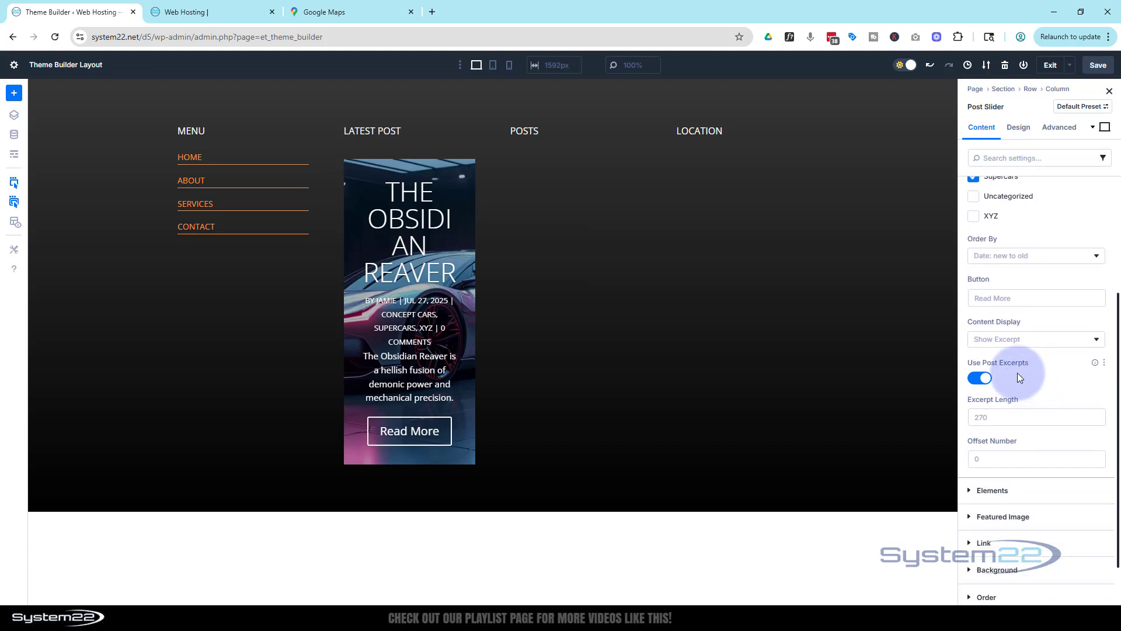
click(979, 379)
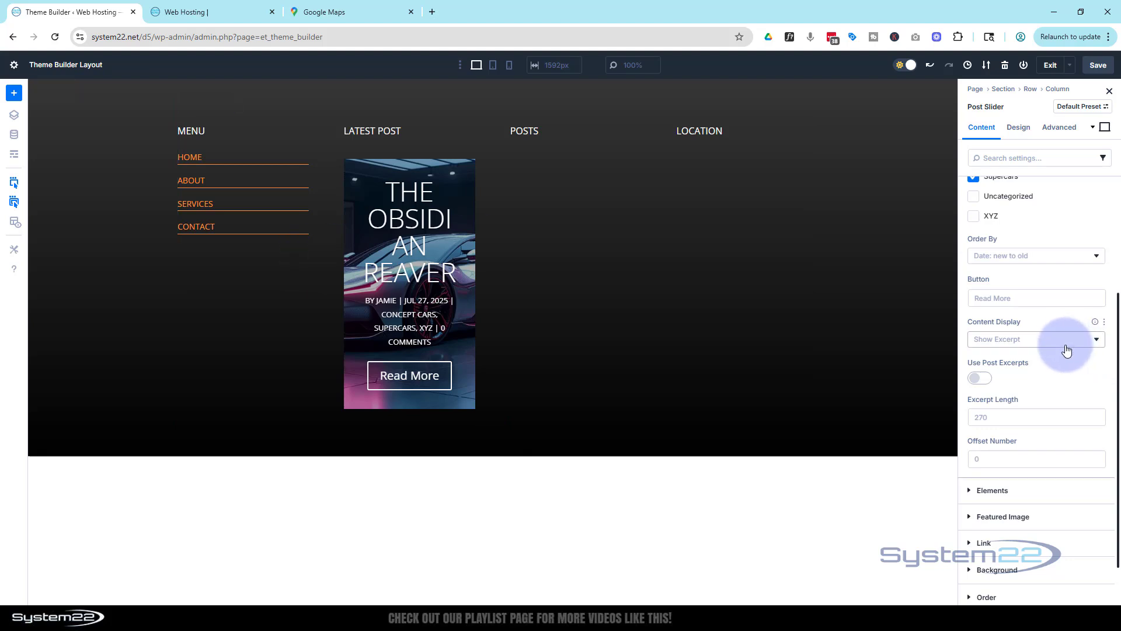
Step: Hide the post slider's arrows, controls, Read More button and post meta
scroll(1044, 348, down, 2)
click(972, 436)
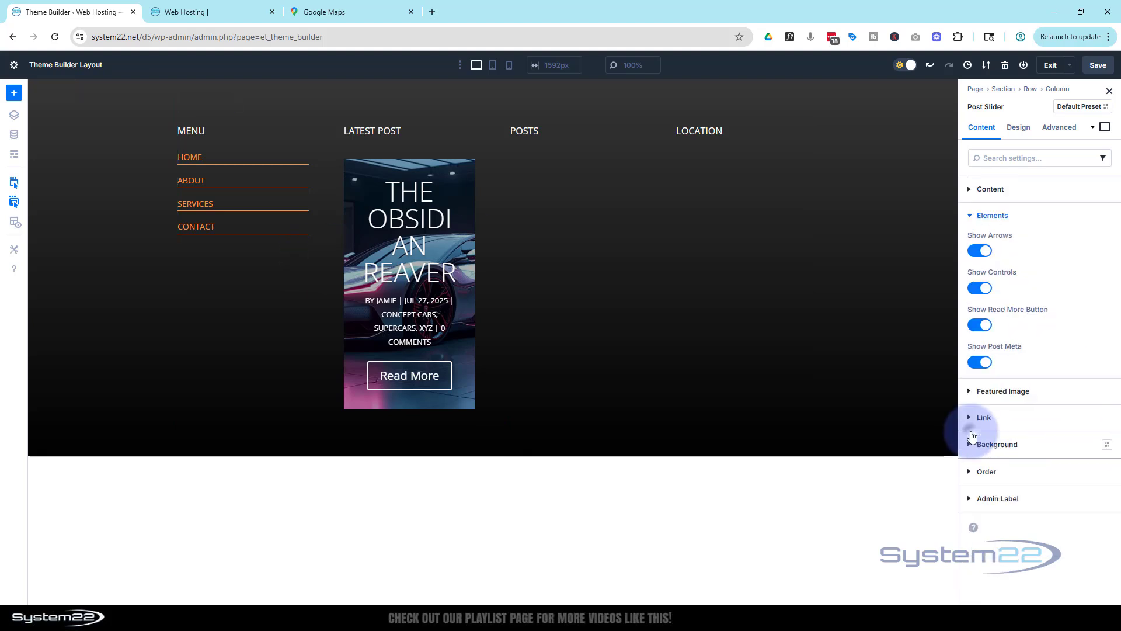
click(977, 249)
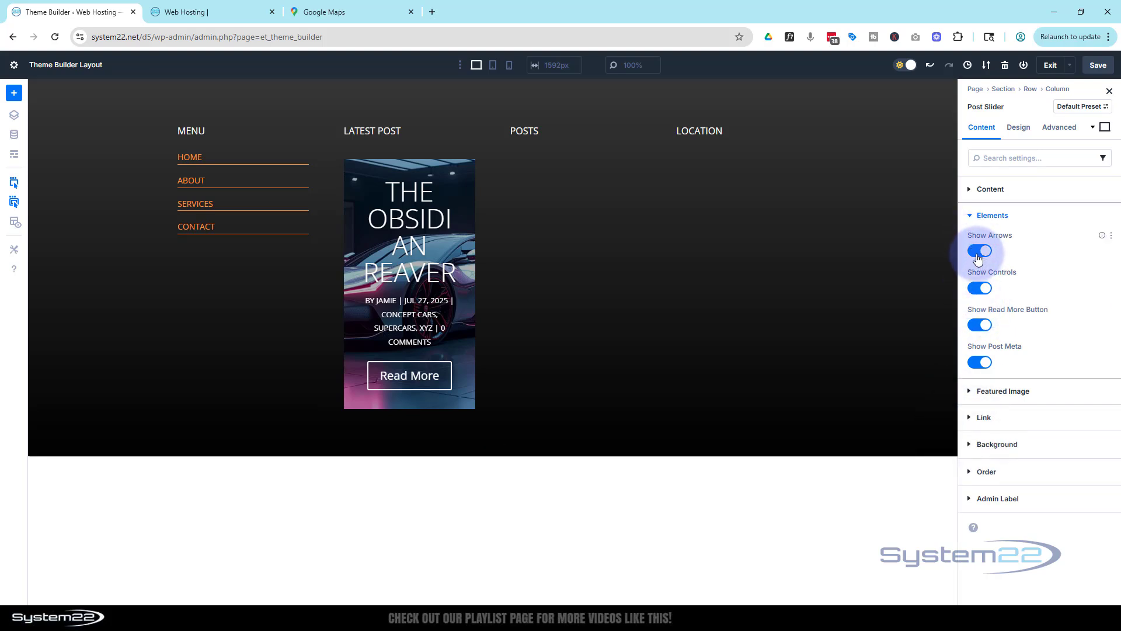
click(977, 287)
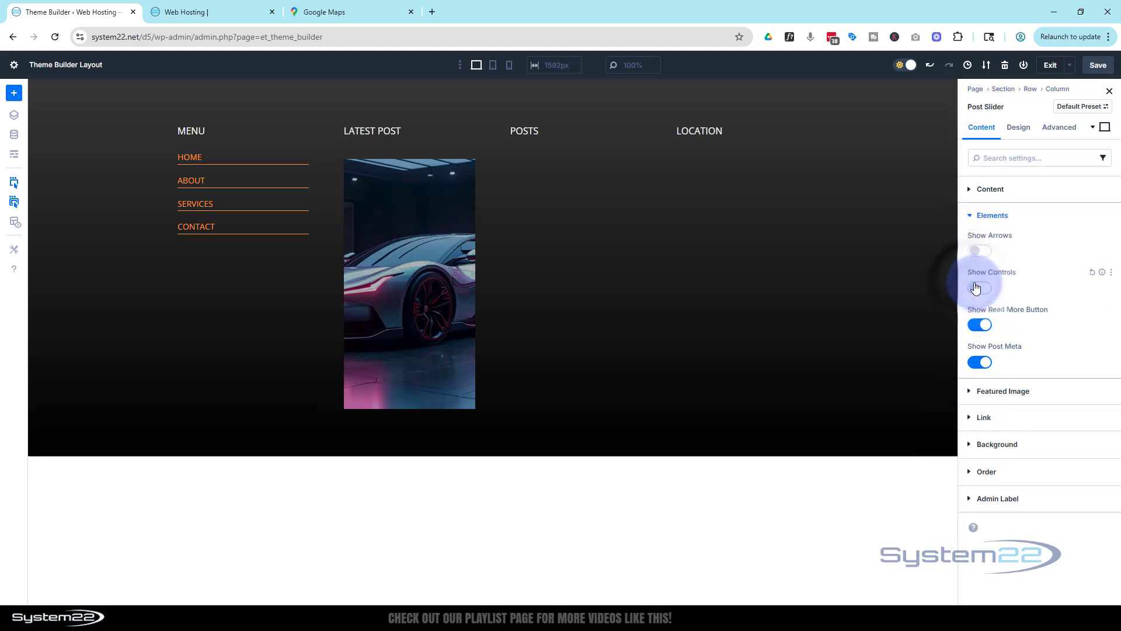
click(977, 325)
click(977, 363)
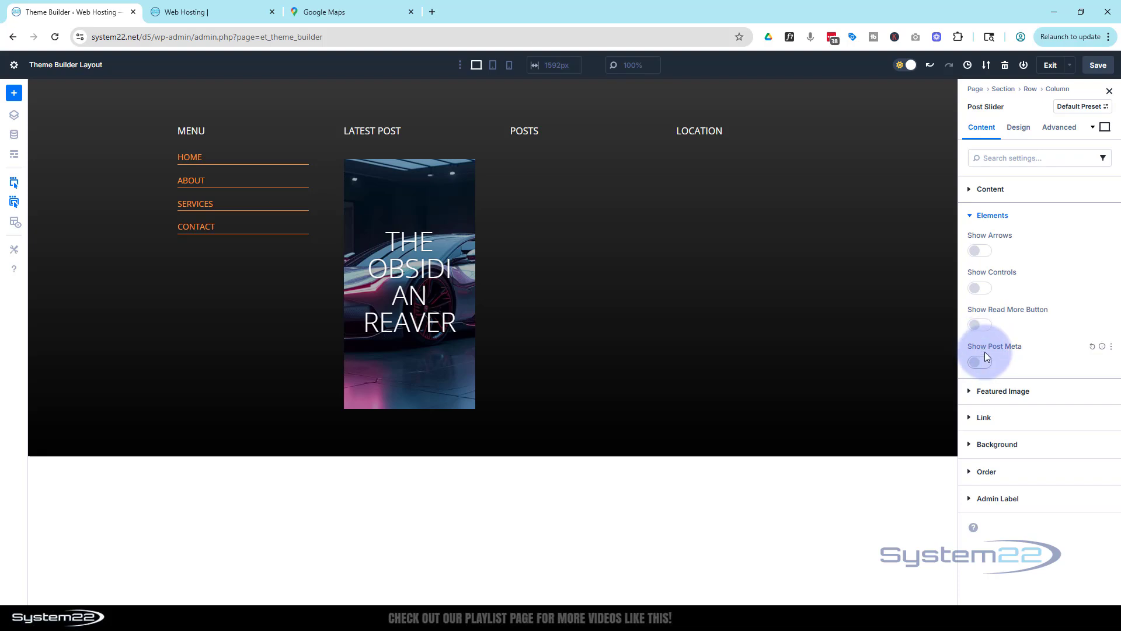
Step: Set the post slider's title heading level to H3
click(1018, 128)
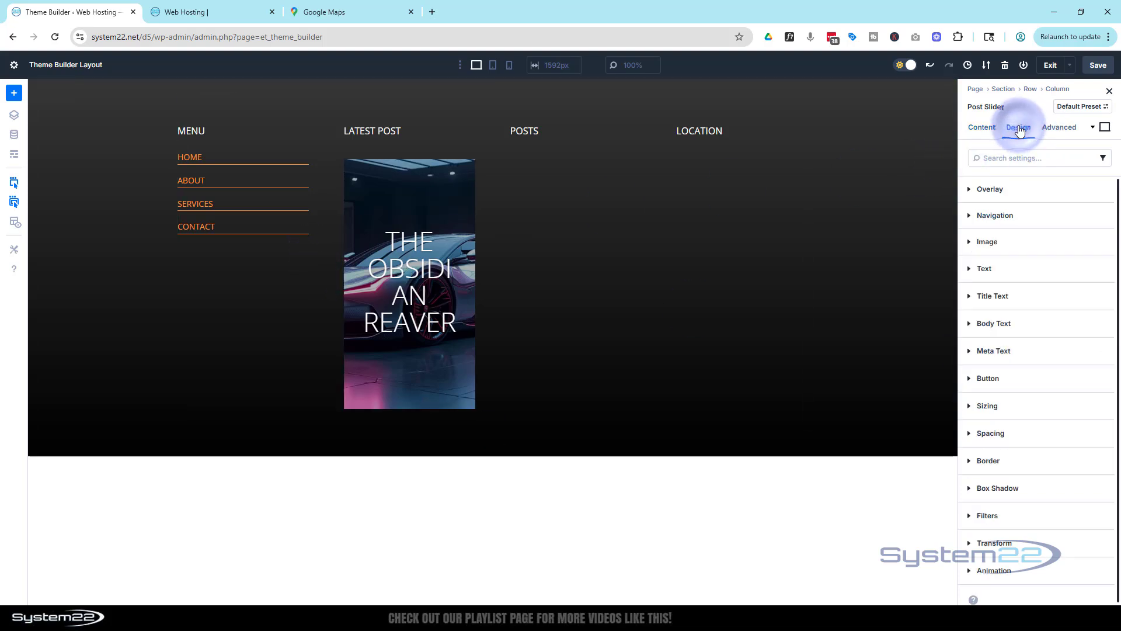
click(972, 297)
click(1017, 335)
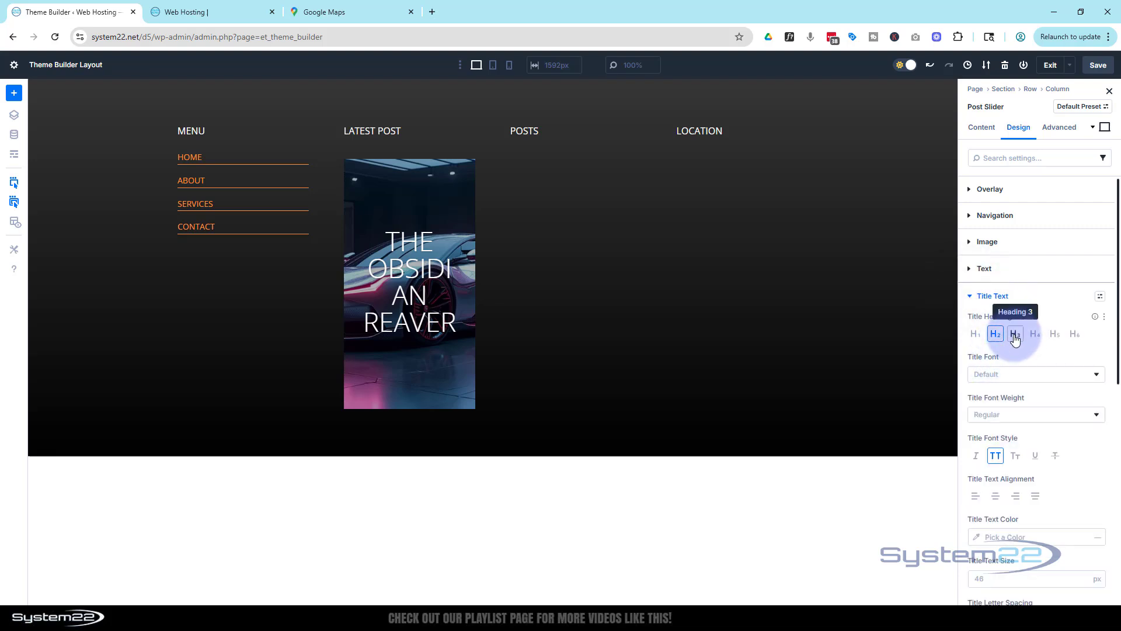
click(1017, 335)
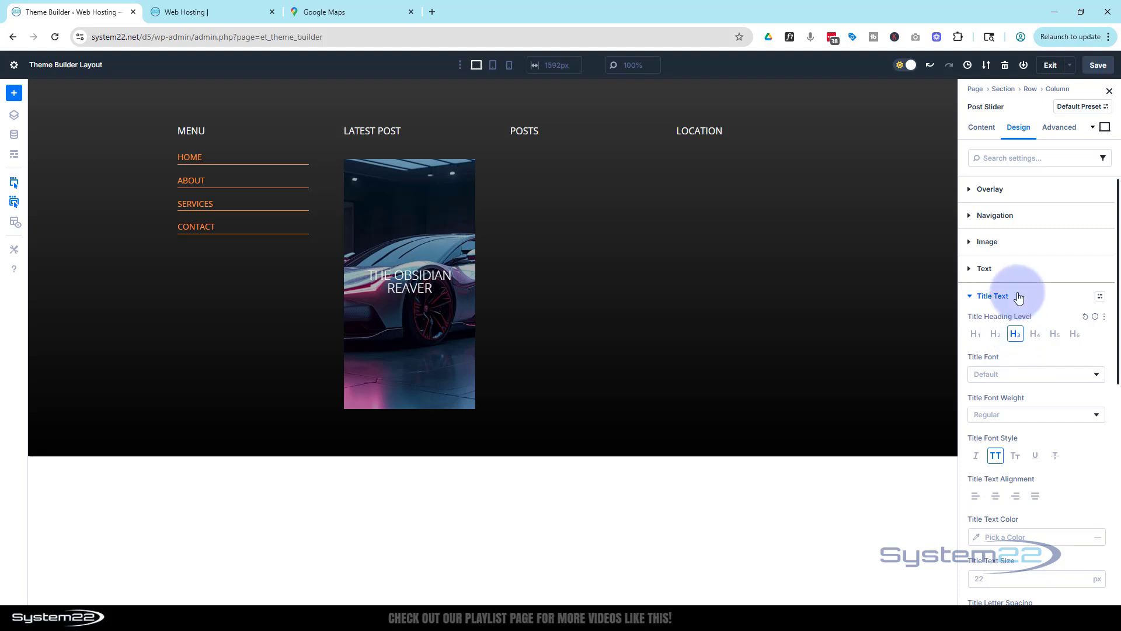
click(972, 295)
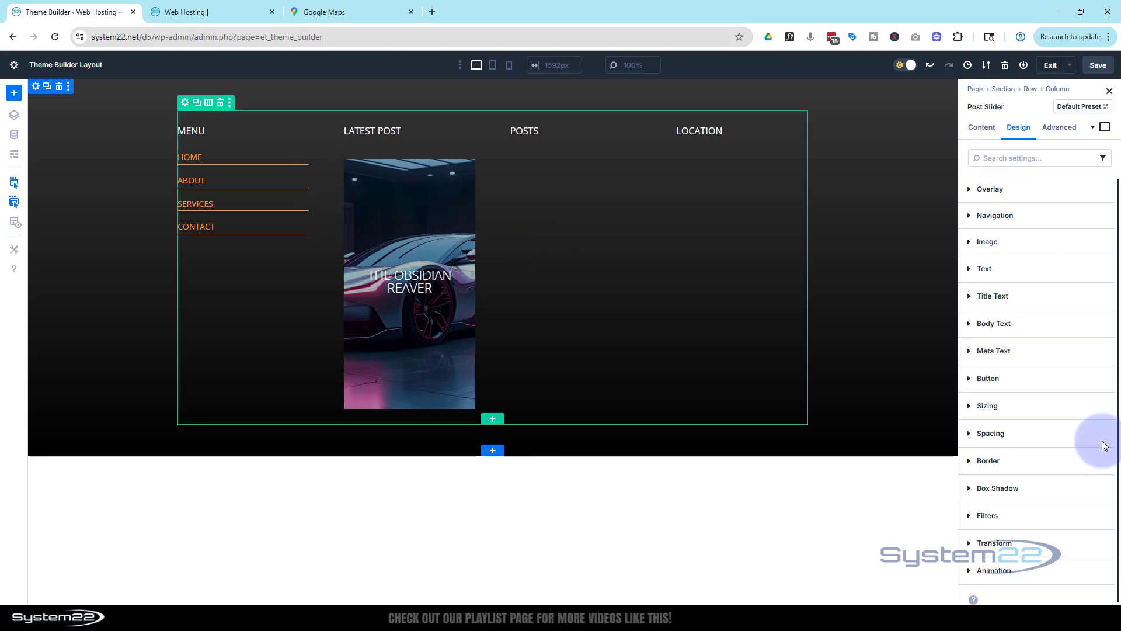
Step: Set the post slider's height to 150px in its sizing settings
click(971, 408)
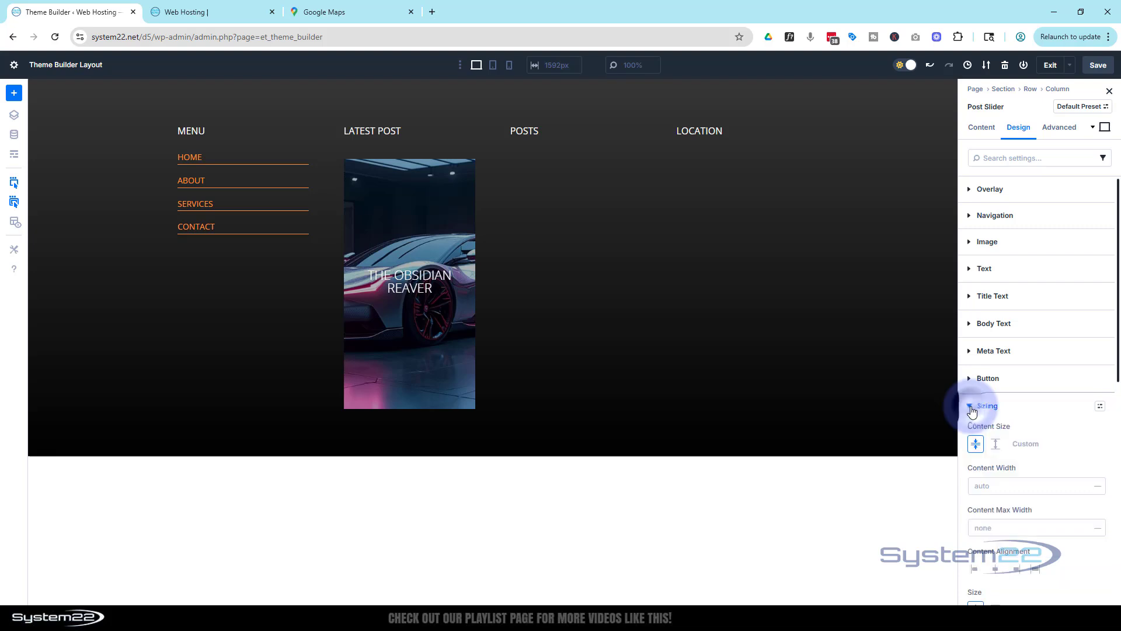
scroll(1040, 424, down, 5)
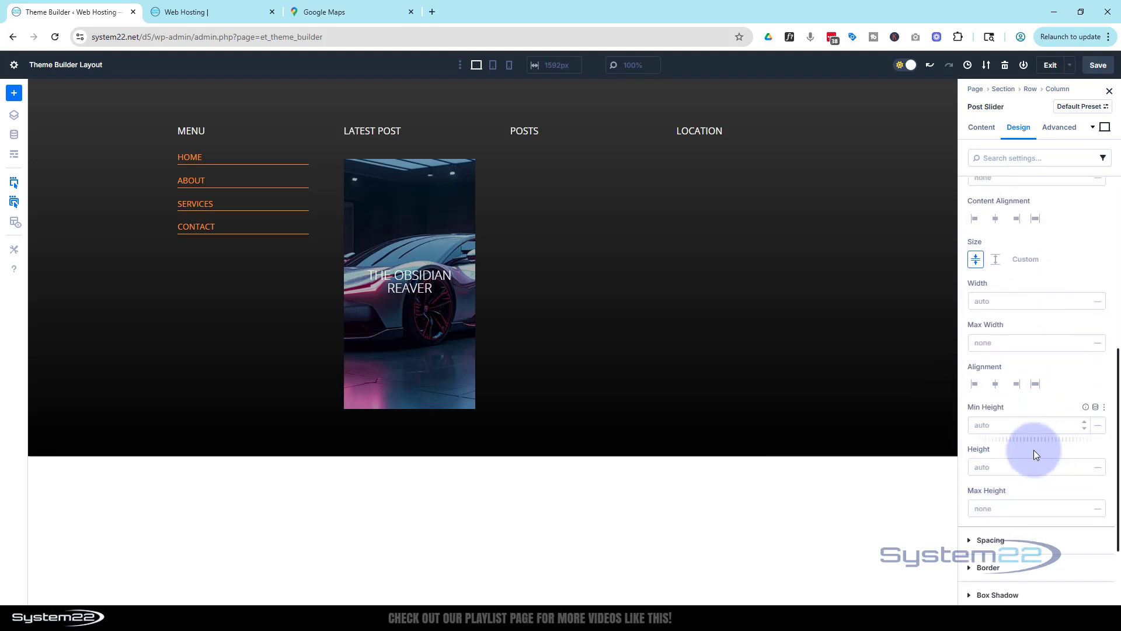
click(982, 466)
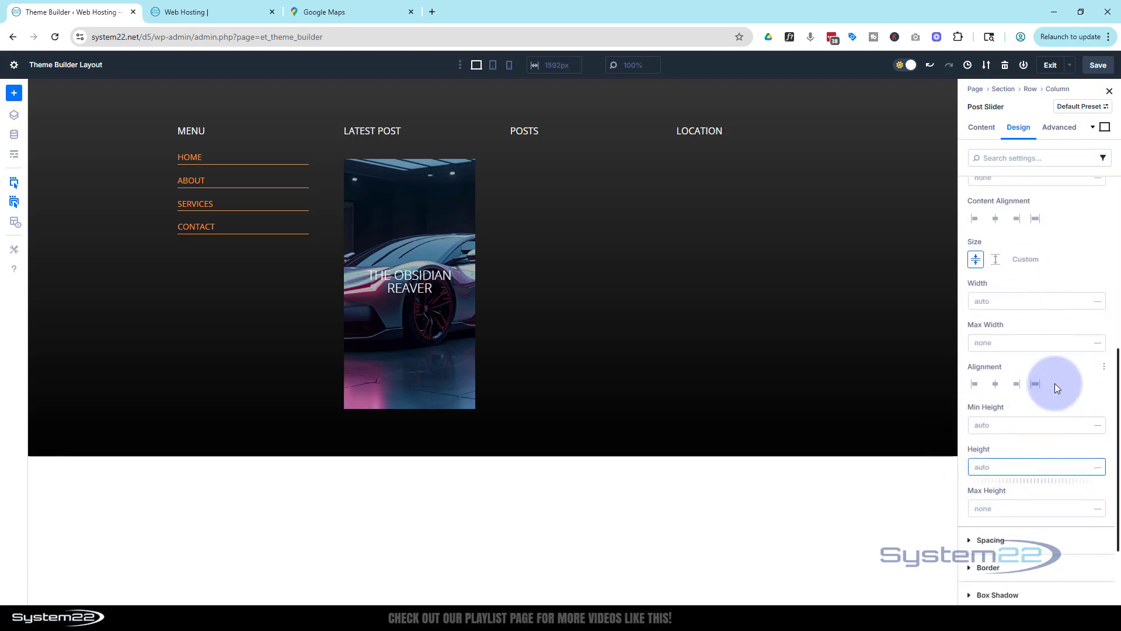
text(150px)
key(Return)
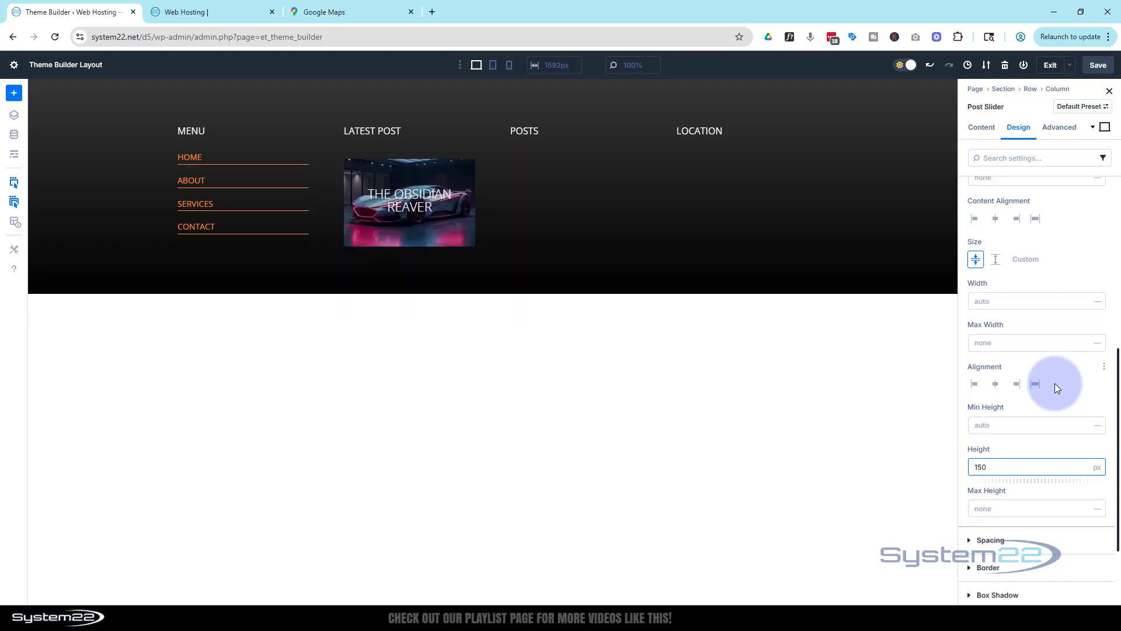
click(1055, 383)
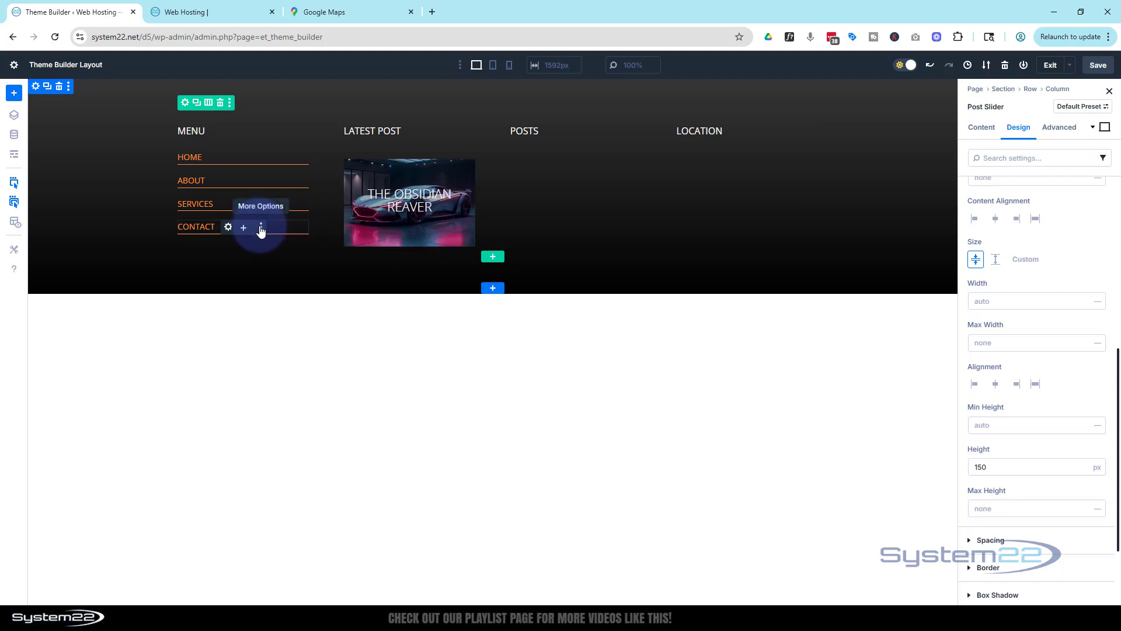
Step: Duplicate the Contact text module from the Menu column and move the copy under the Posts heading
click(262, 229)
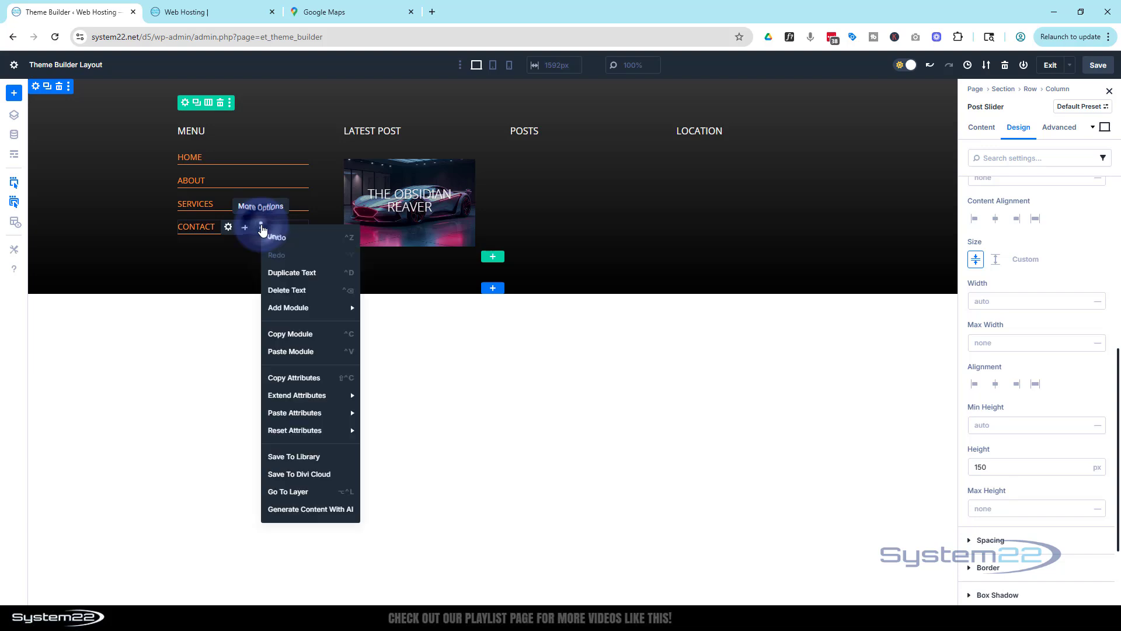
click(289, 273)
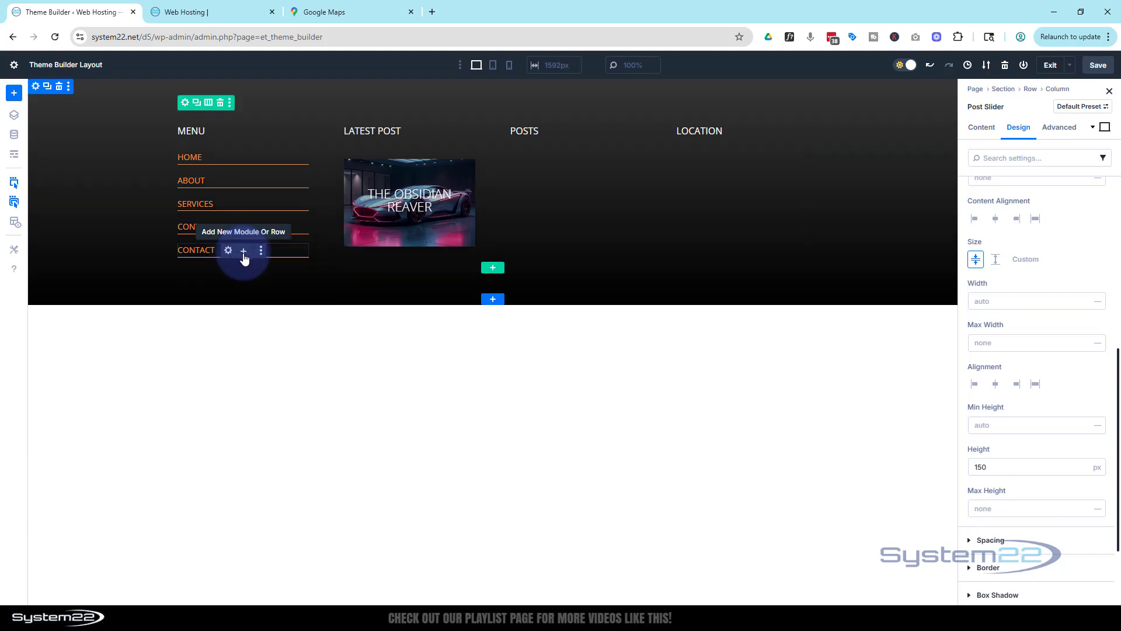
drag(283, 250, 562, 137)
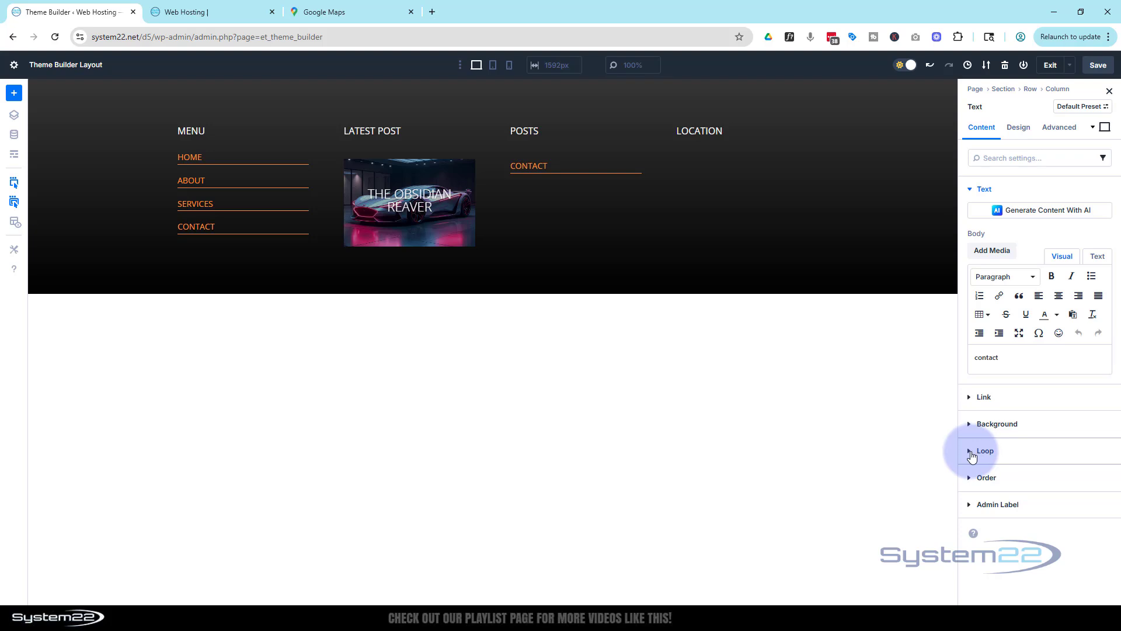
Step: Turn on looping for the text module in the Posts column and set its posts per page to 4
click(972, 452)
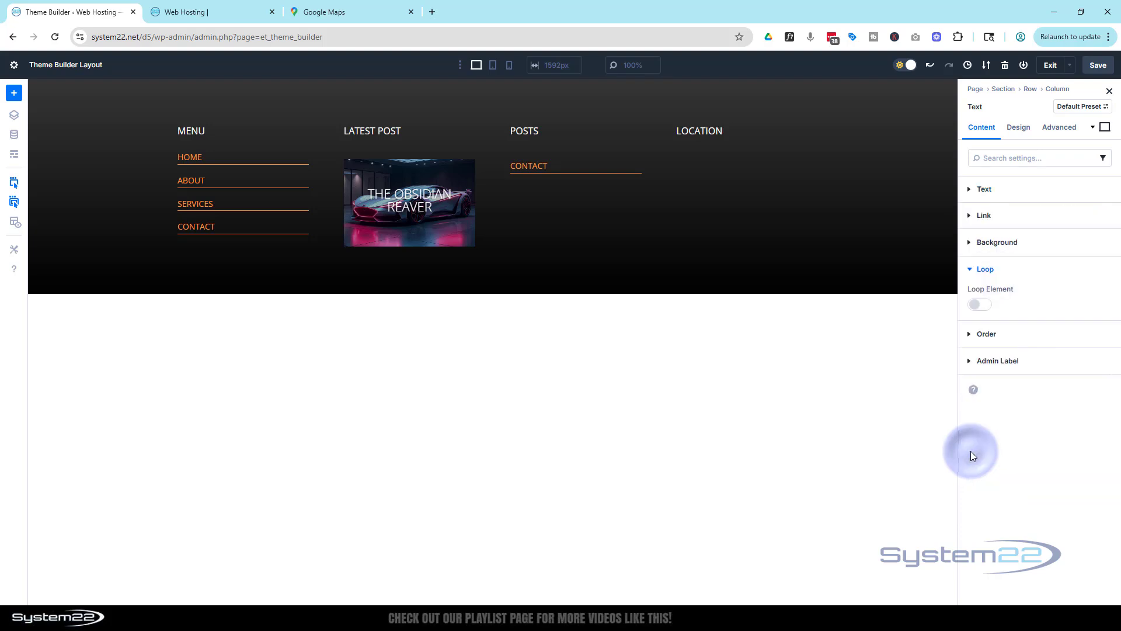
click(982, 305)
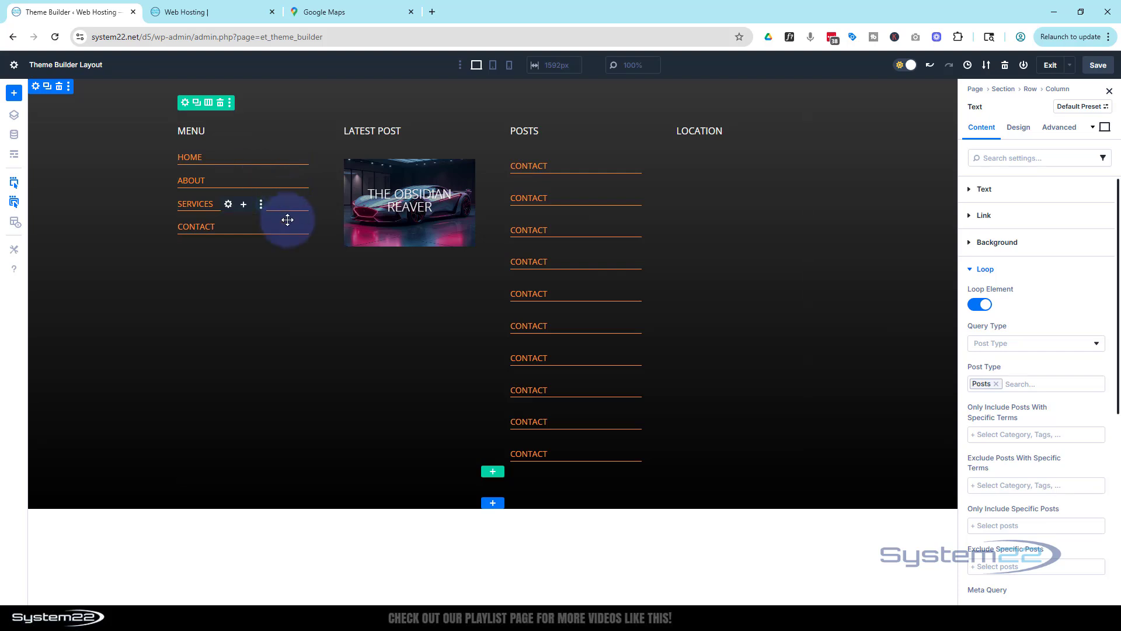
scroll(1046, 405, down, 5)
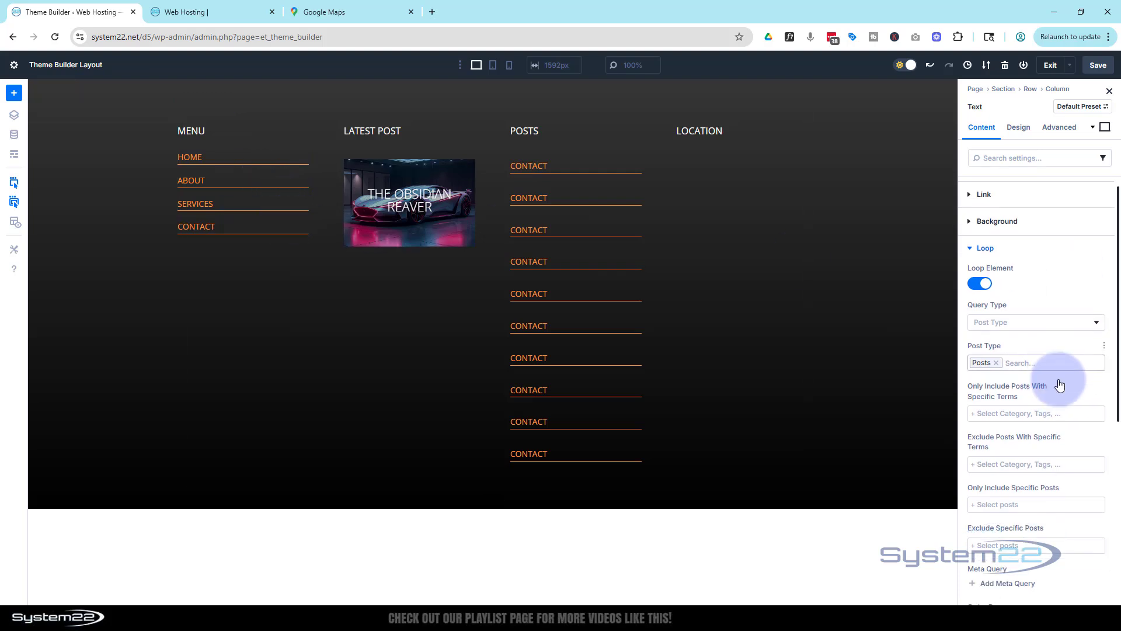
scroll(1064, 380, down, 1)
click(986, 397)
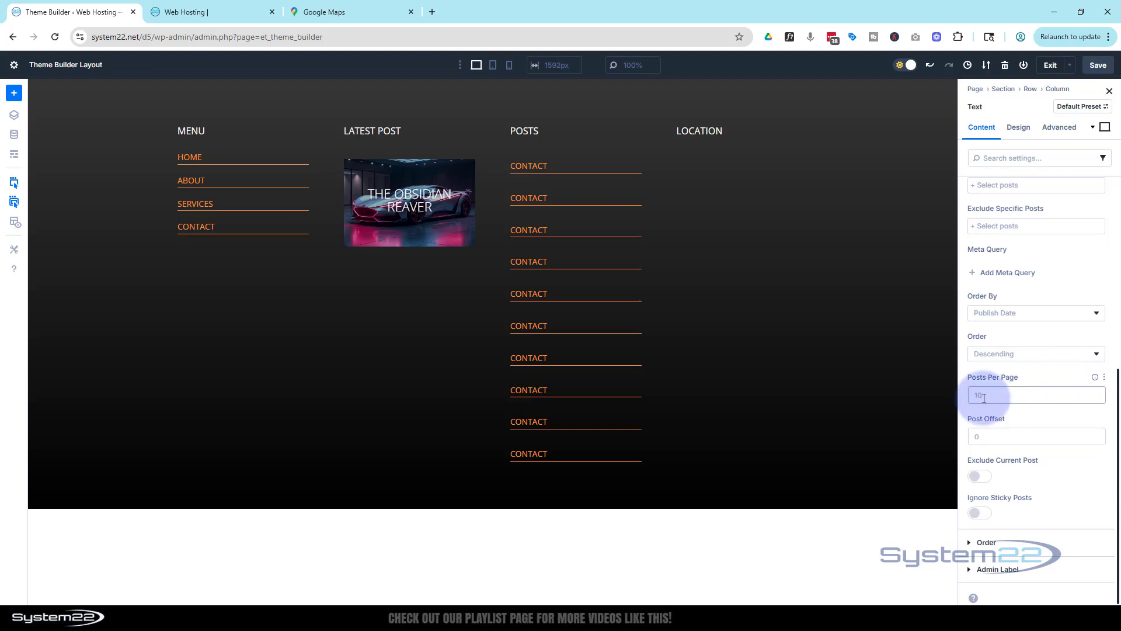
text(4)
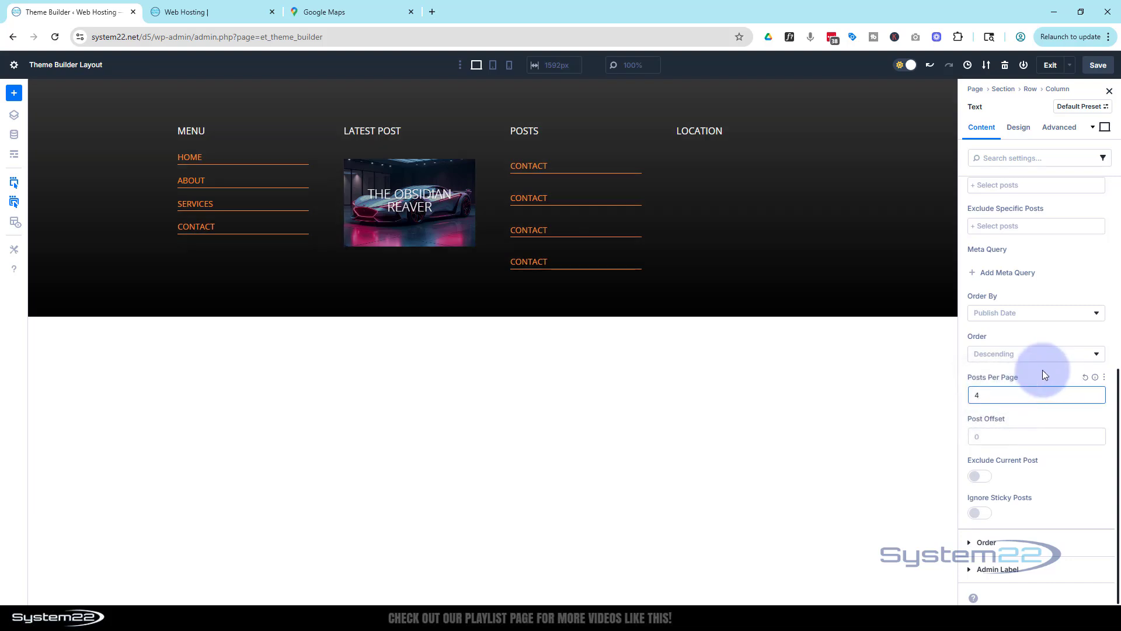
click(1043, 369)
Step: Limit the text module's loop to posts in the Supercars category and set the post offset to 1
scroll(1046, 251, up, 5)
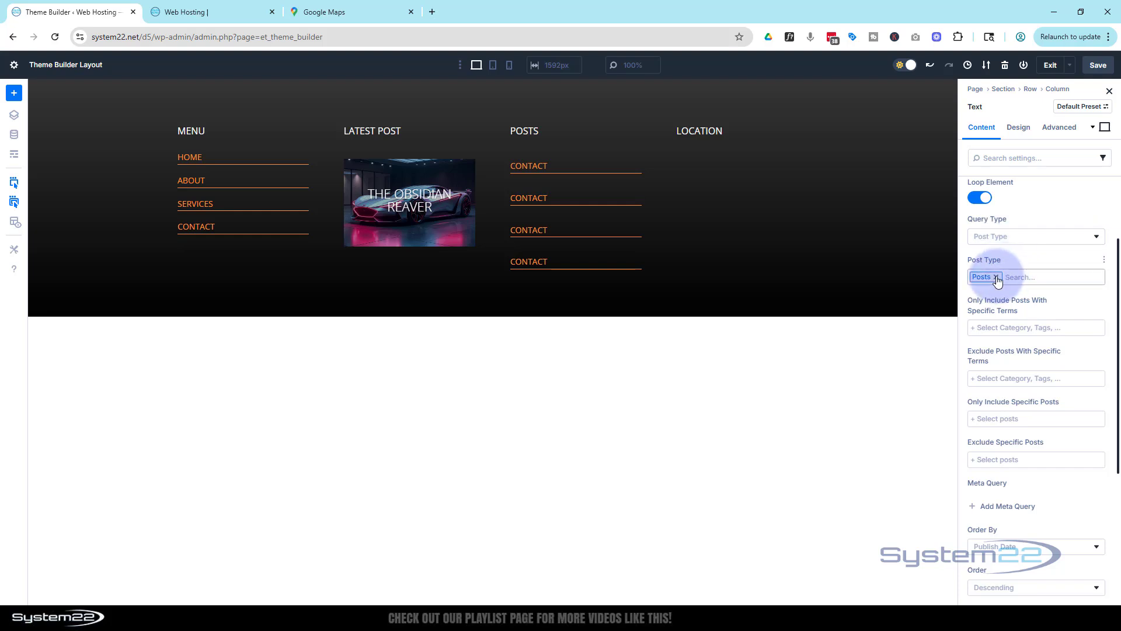
scroll(1060, 275, down, 1)
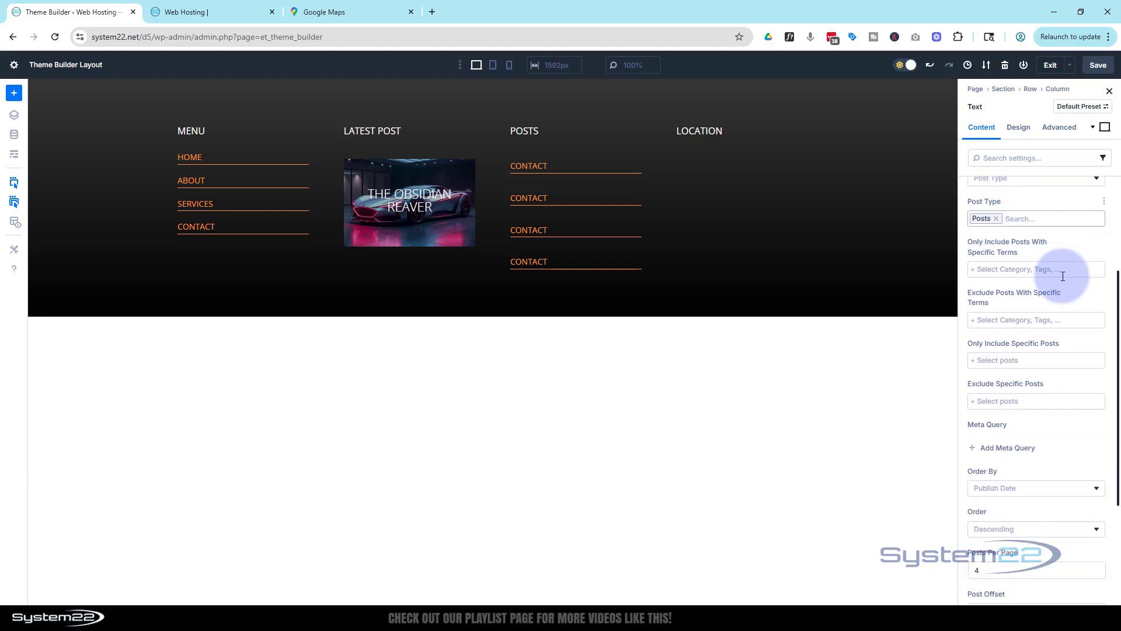
click(1033, 275)
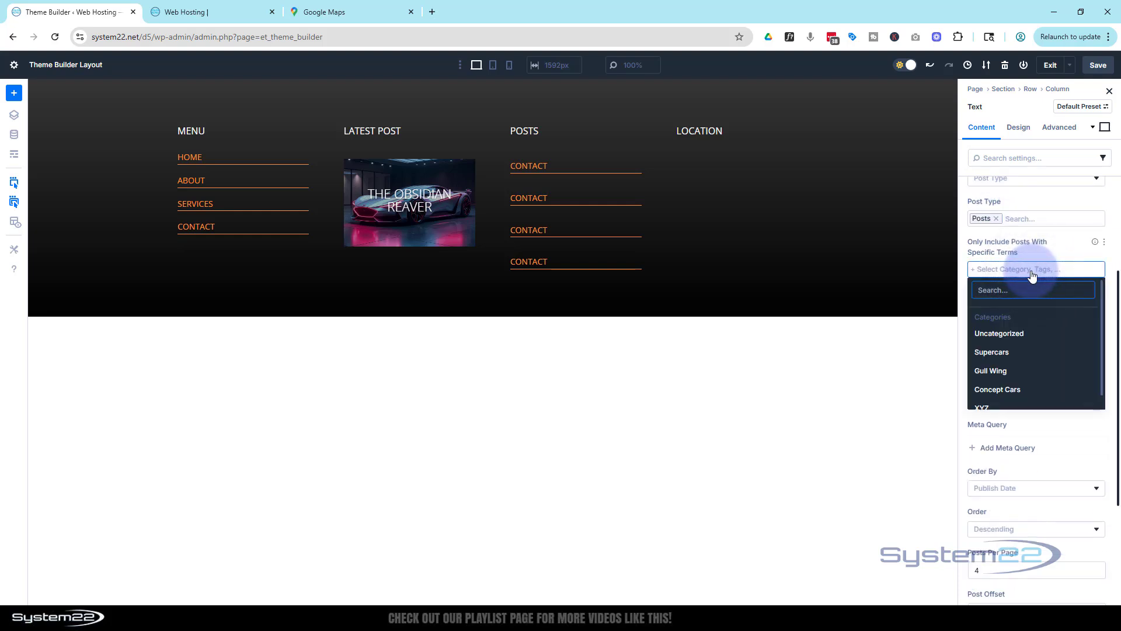
click(1026, 351)
scroll(1029, 342, down, 1)
scroll(1030, 342, down, 3)
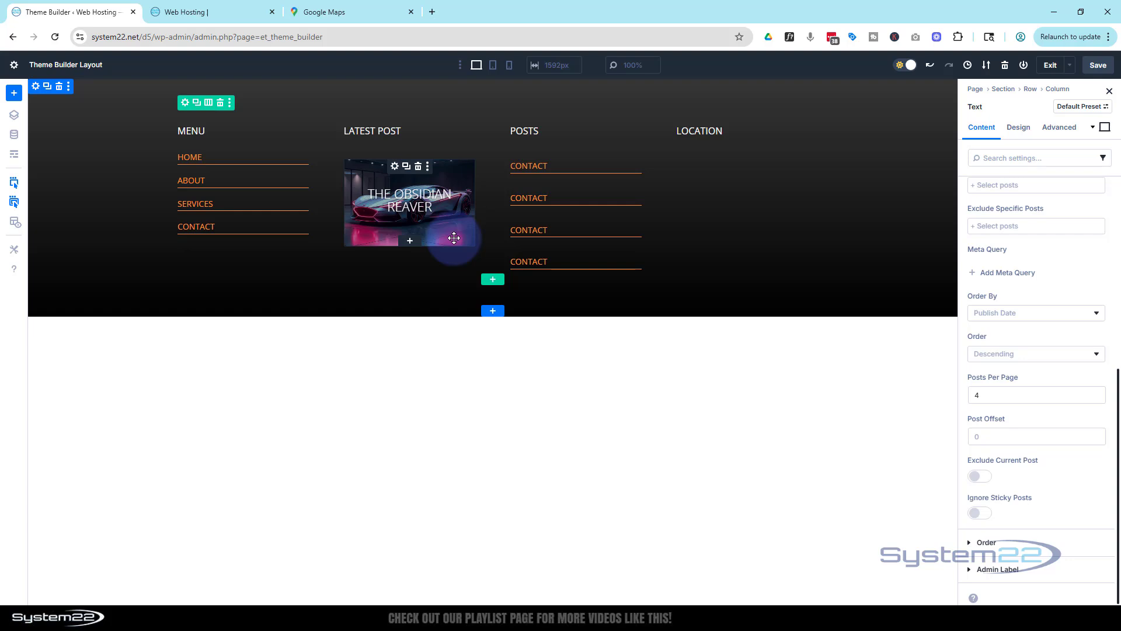
click(975, 437)
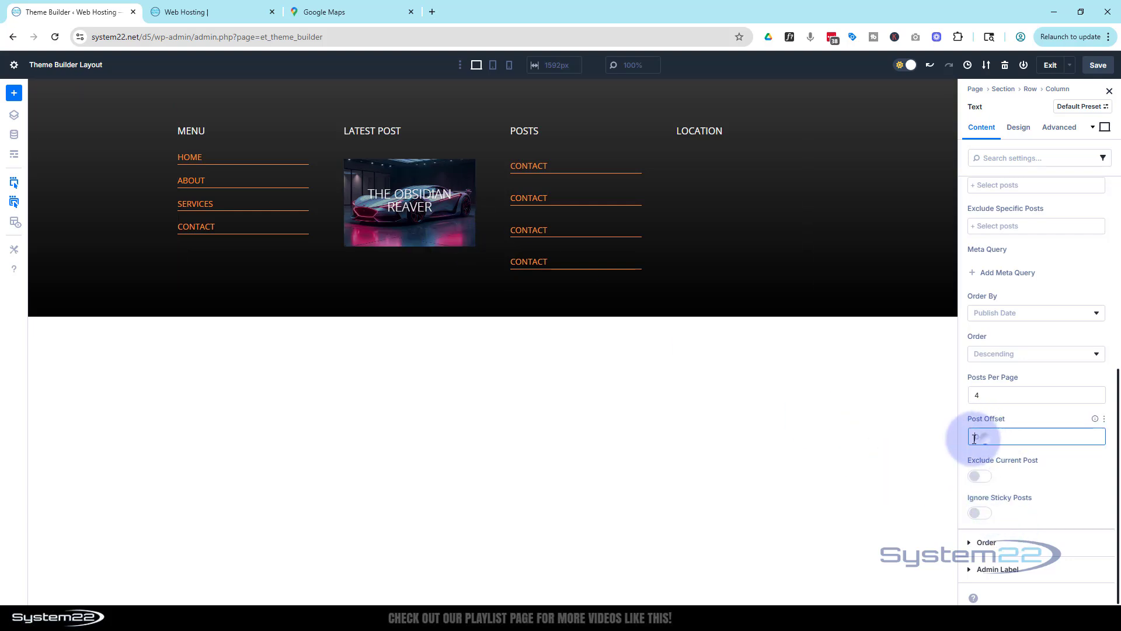
text(1)
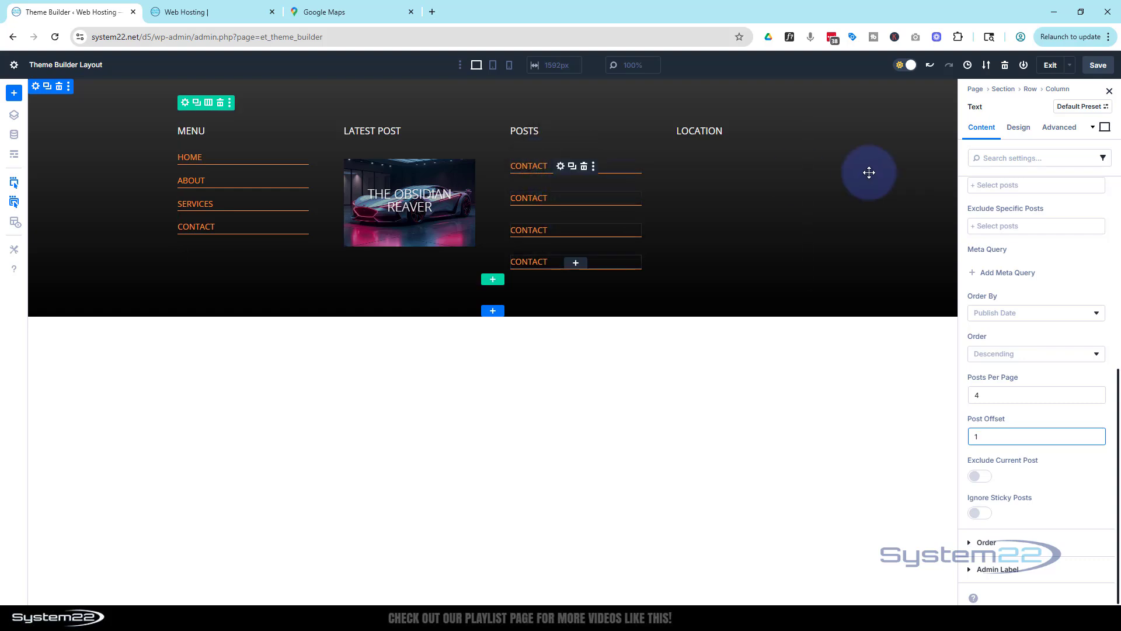
Step: Replace the looped text module's body text with the Loop Post Title dynamic content
click(984, 128)
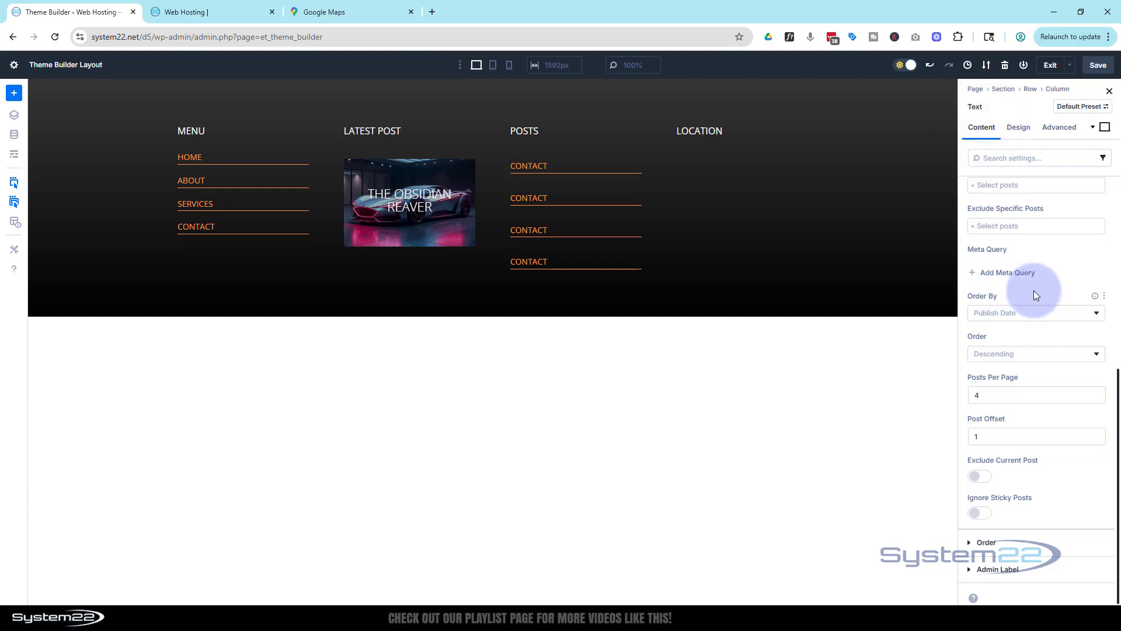
scroll(1033, 290, up, 6)
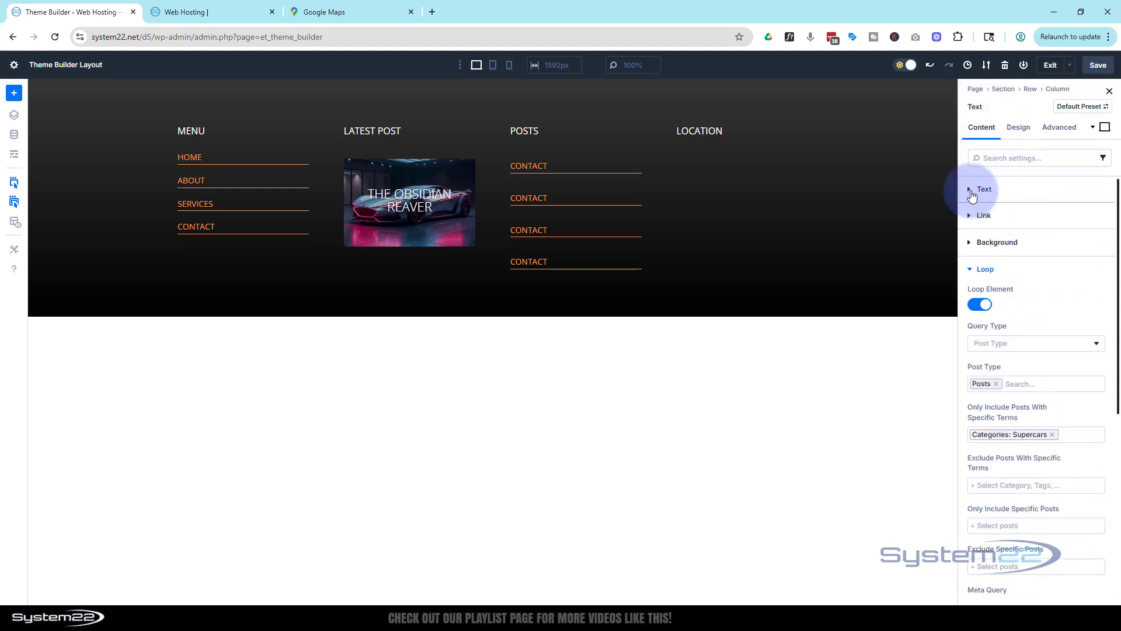
click(972, 192)
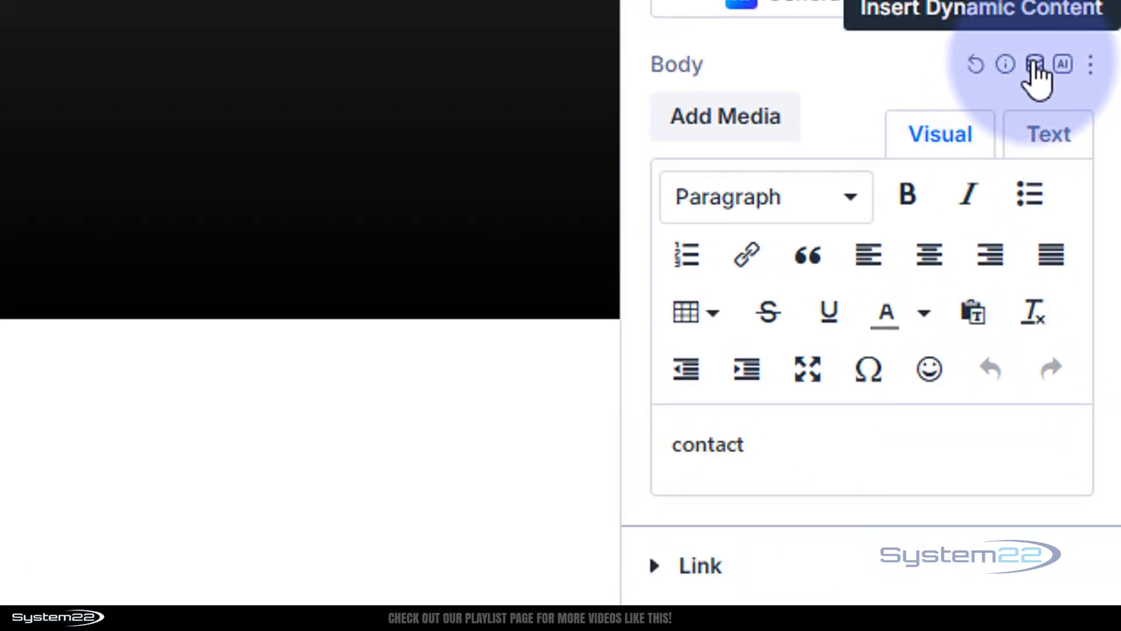
click(1033, 64)
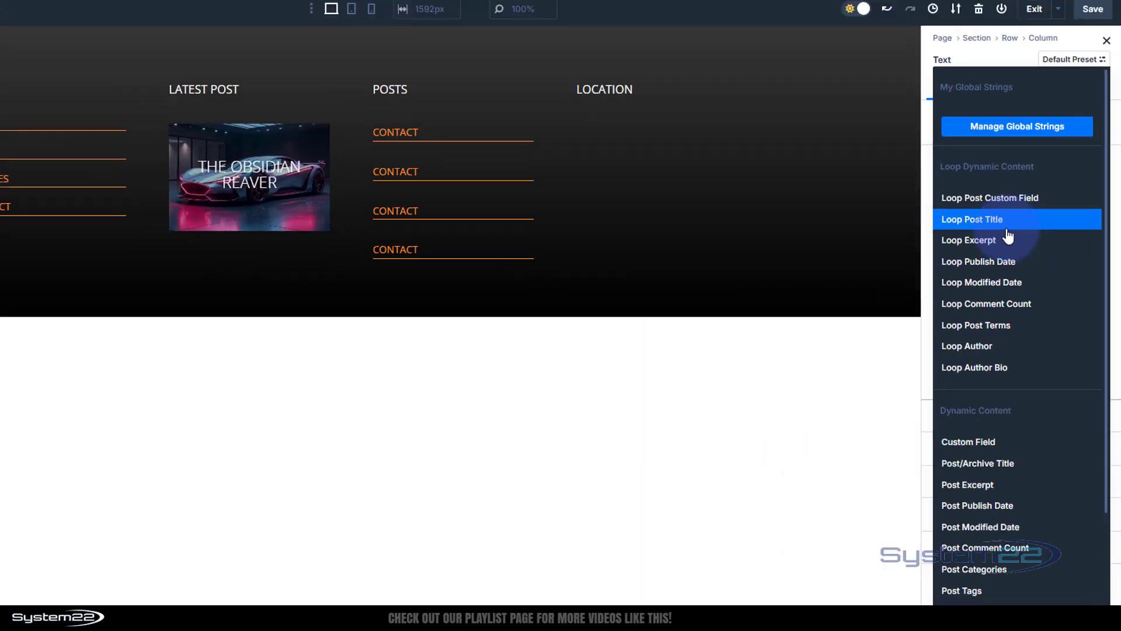
click(990, 221)
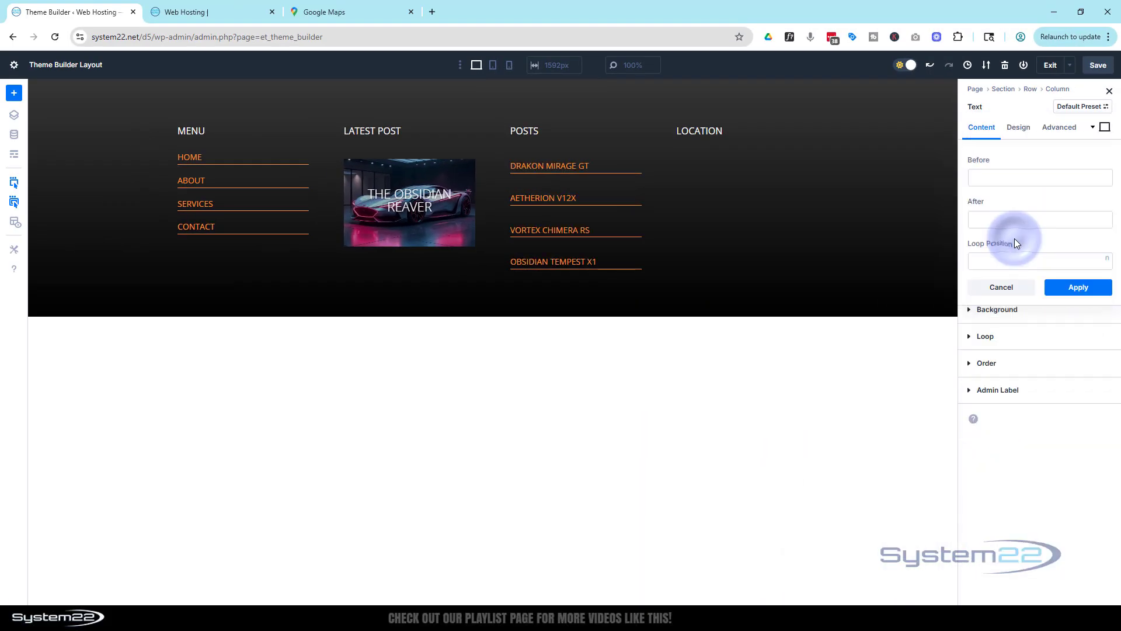
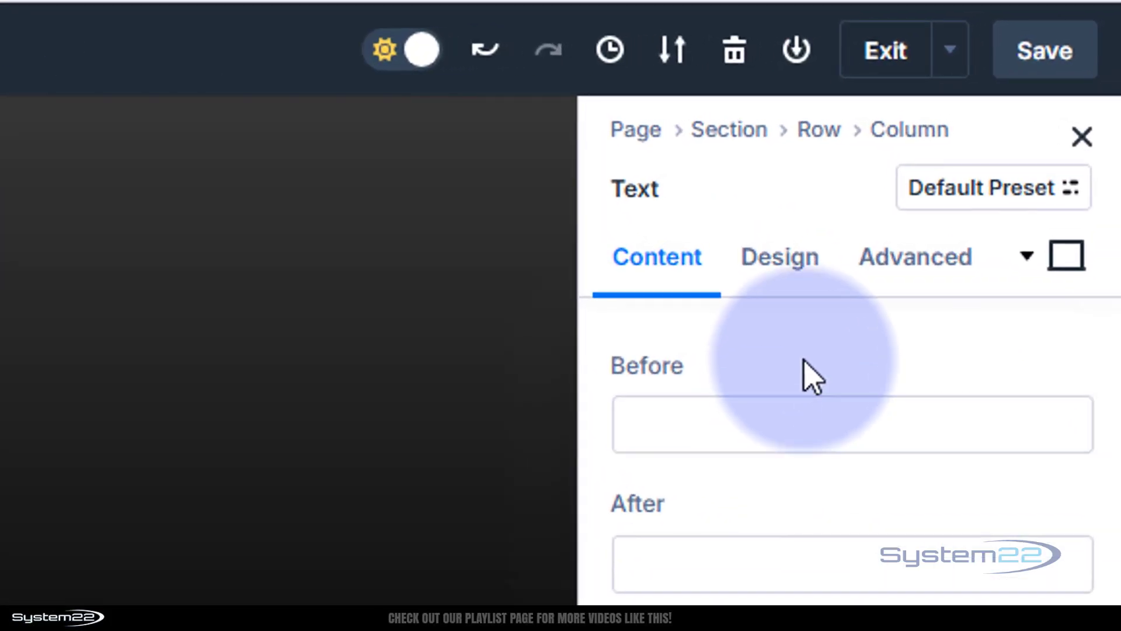
Step: Set the Posts column's vertical gap to 15 px and justify its content with space between
click(918, 128)
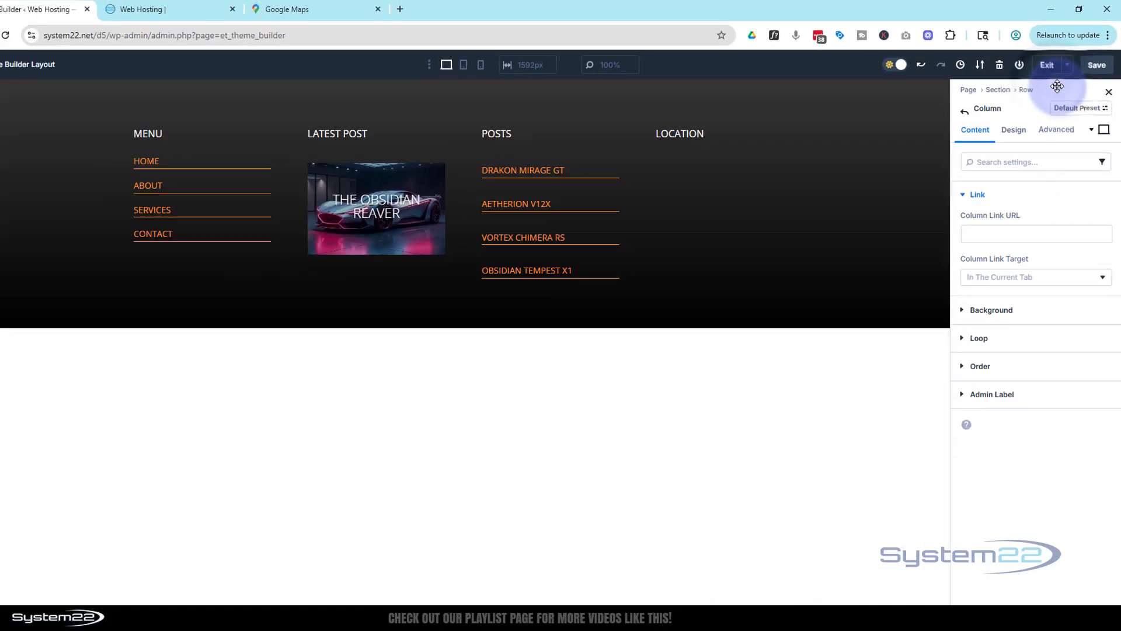
click(1026, 133)
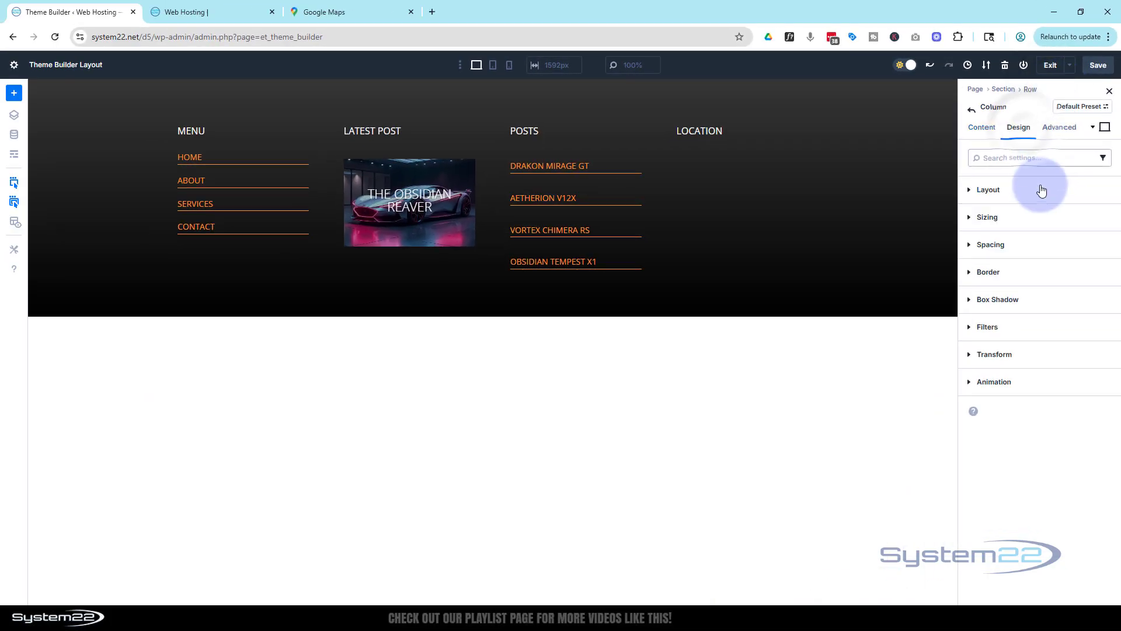
click(1034, 189)
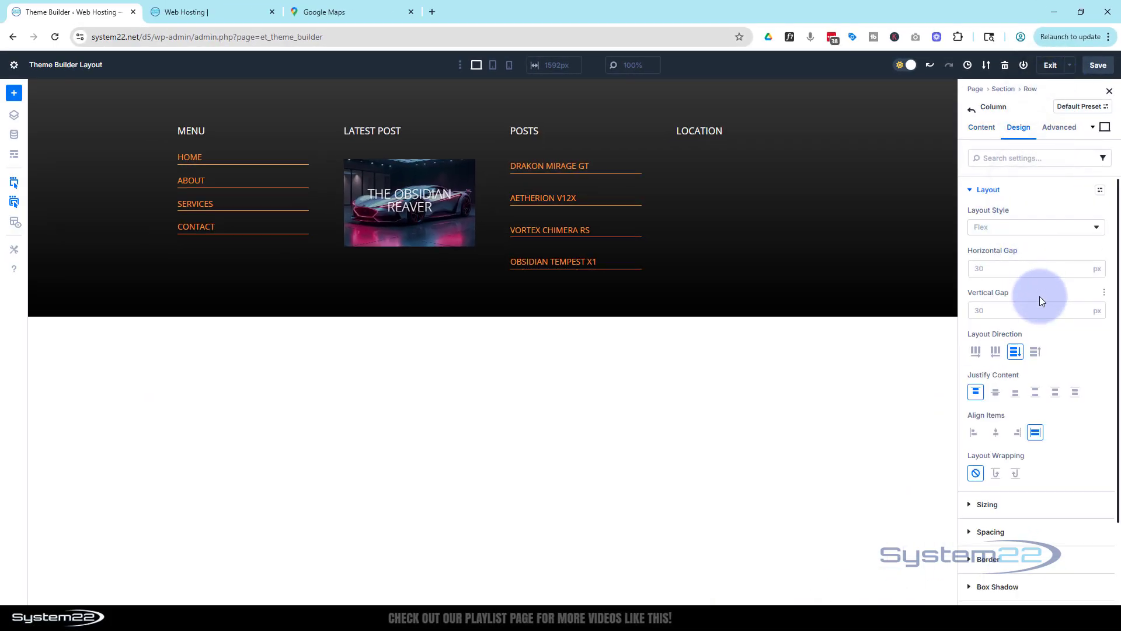
scroll(1083, 340, down, 1)
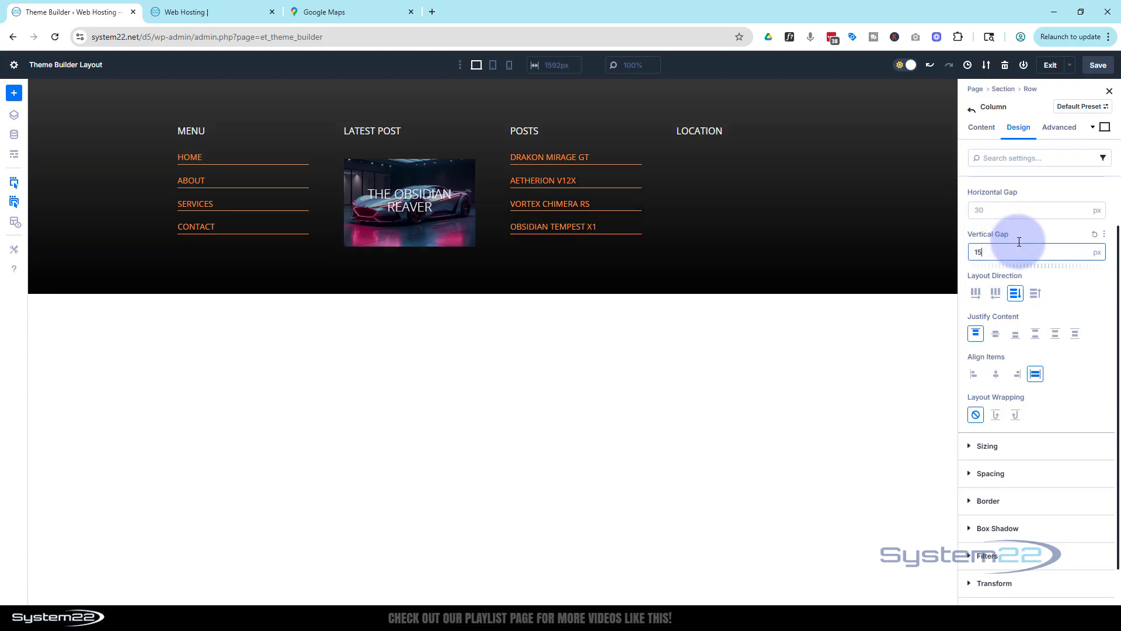
click(1036, 337)
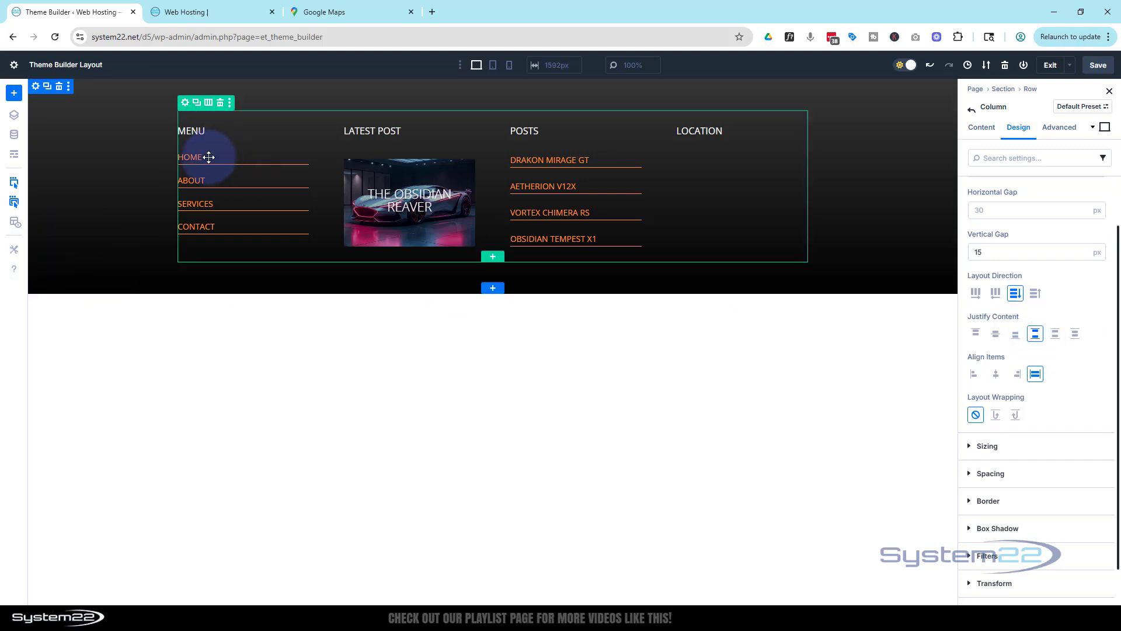
Step: Justify the Menu column's content with space between, matching the Posts column
click(229, 158)
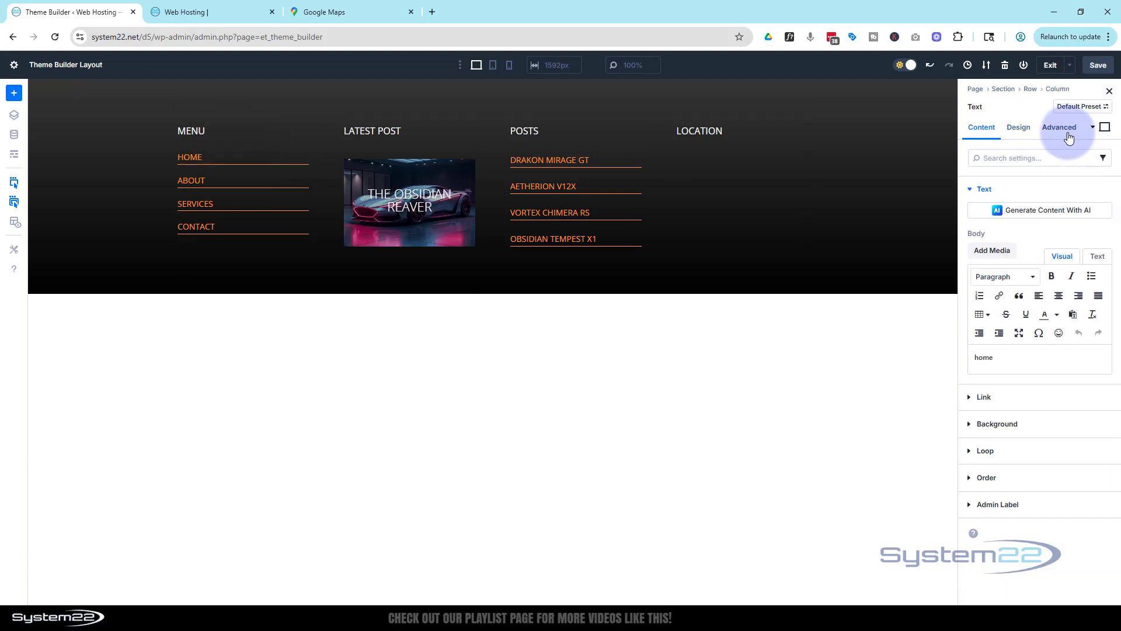
click(1067, 93)
click(1019, 128)
click(1021, 192)
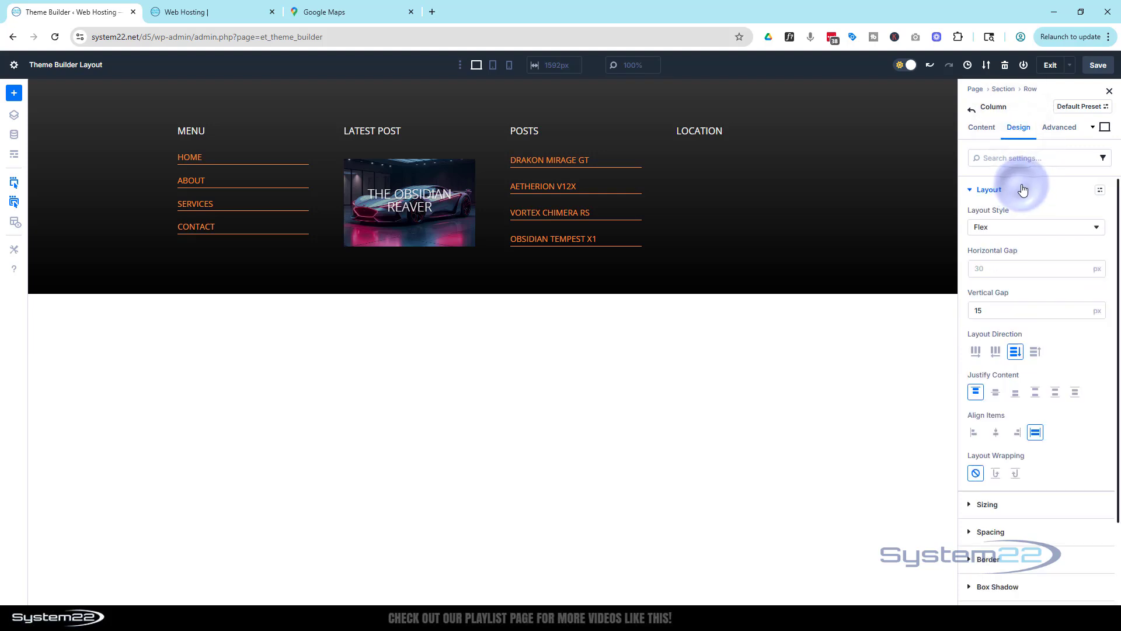
click(1036, 398)
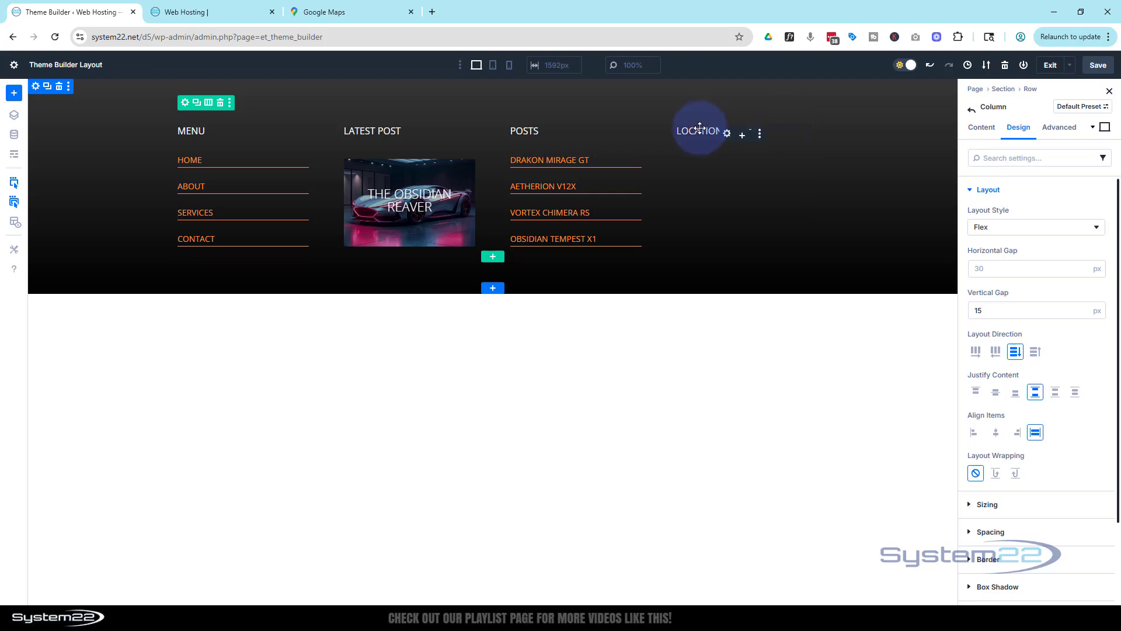
Step: Insert a Code module under the Location heading
click(744, 138)
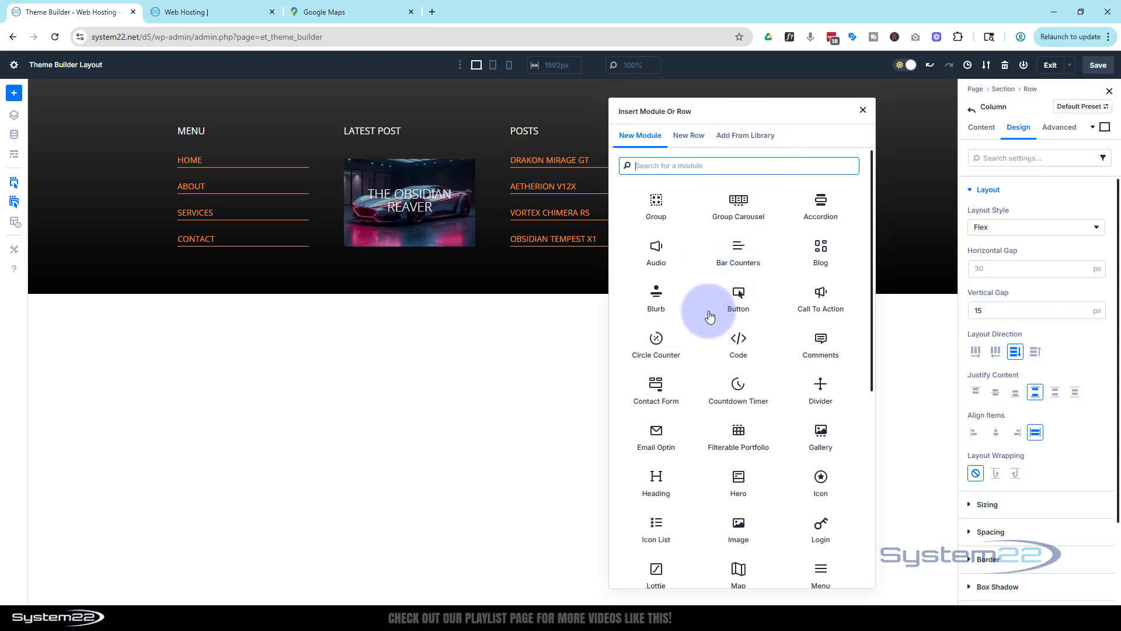
click(733, 337)
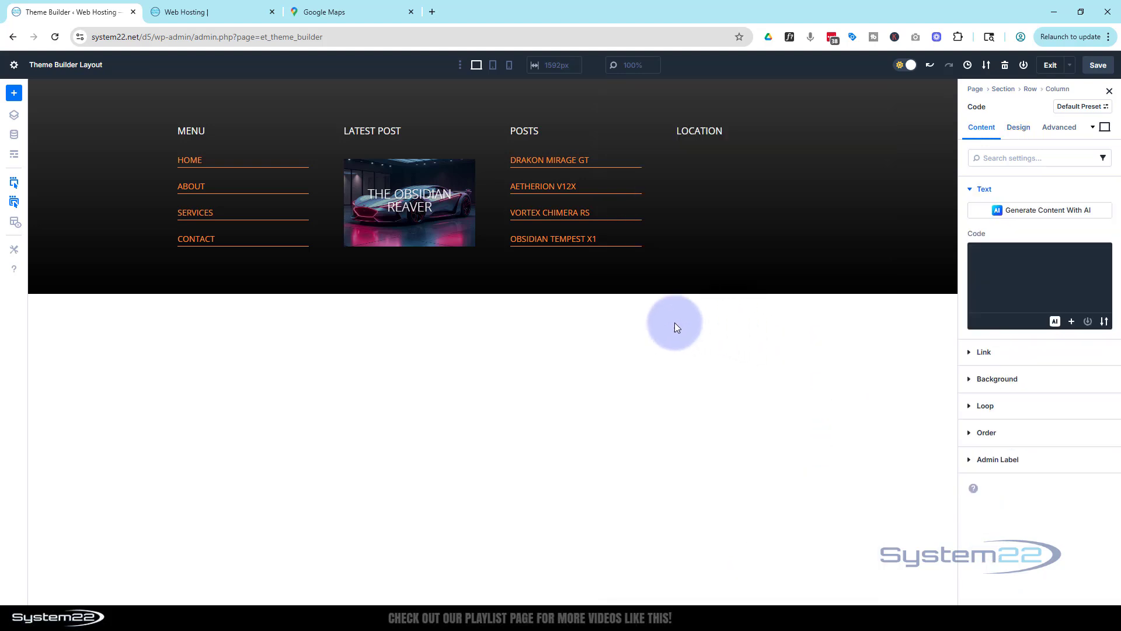
Step: Switch to Google Maps and copy the HTML for embedding the Washington map
click(364, 12)
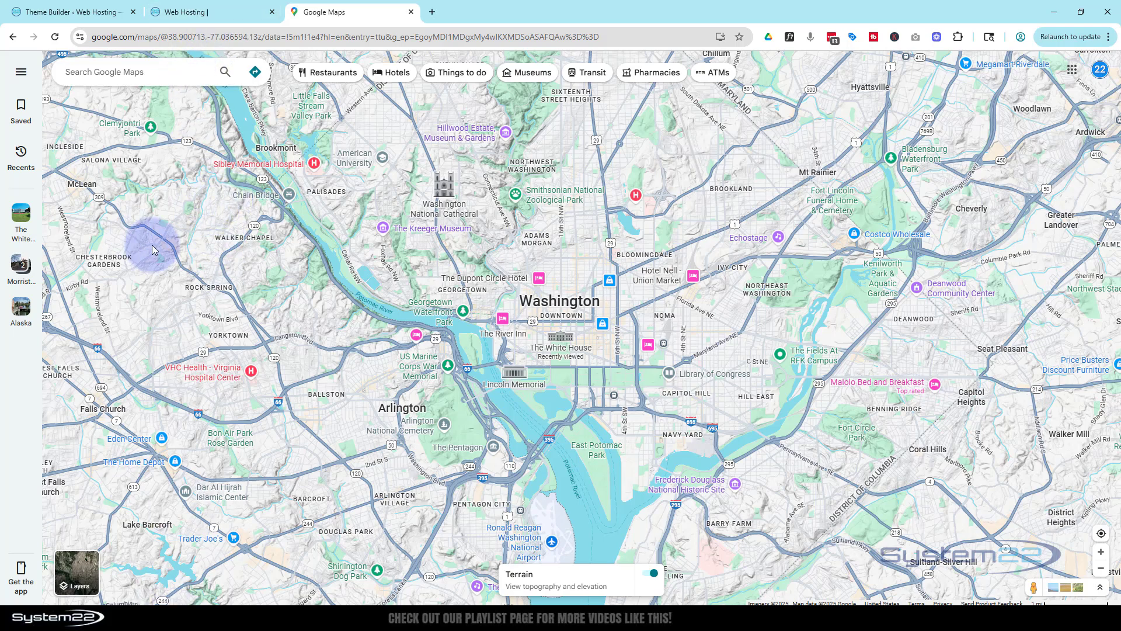
click(20, 75)
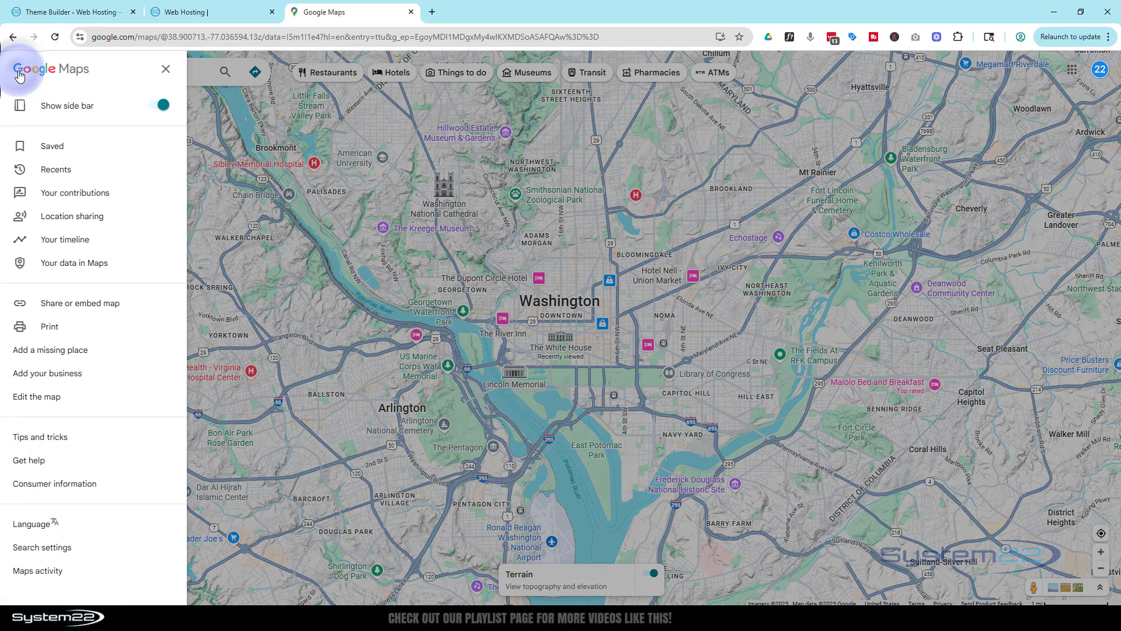
click(70, 303)
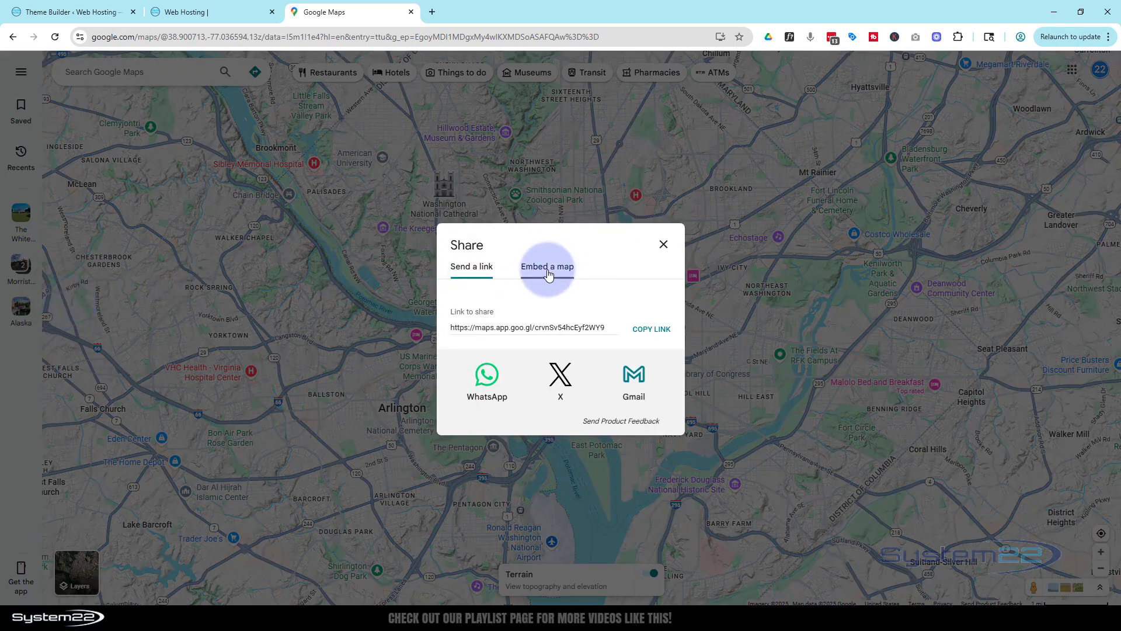
click(559, 275)
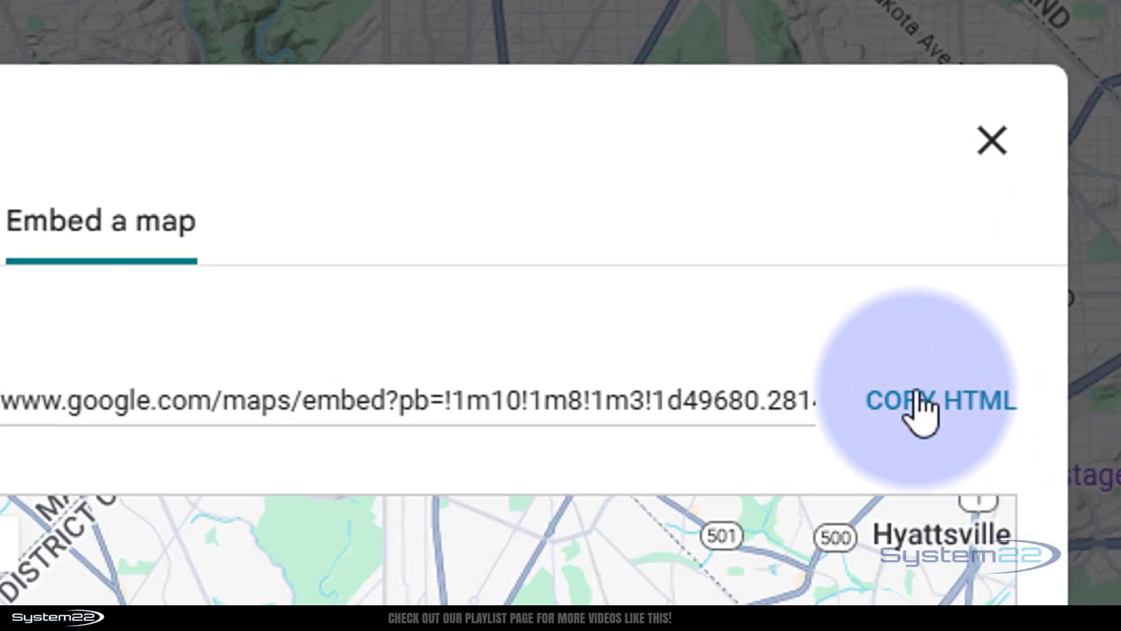
click(917, 397)
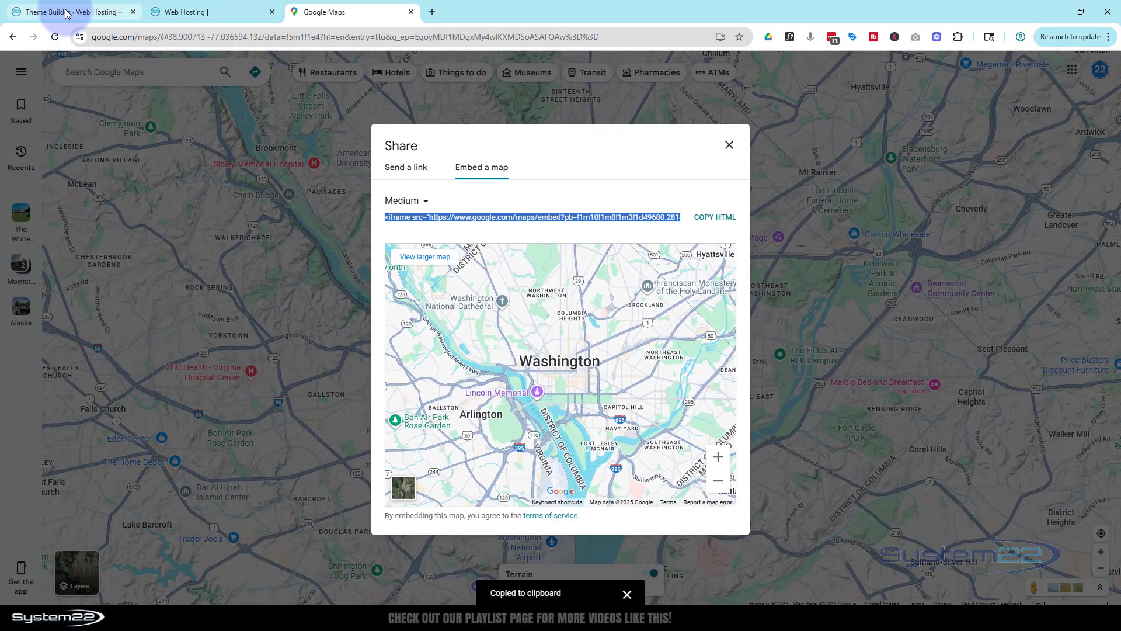
Step: Return to the Theme Builder and paste the map's iframe embed code into the Location column's Code module
click(66, 13)
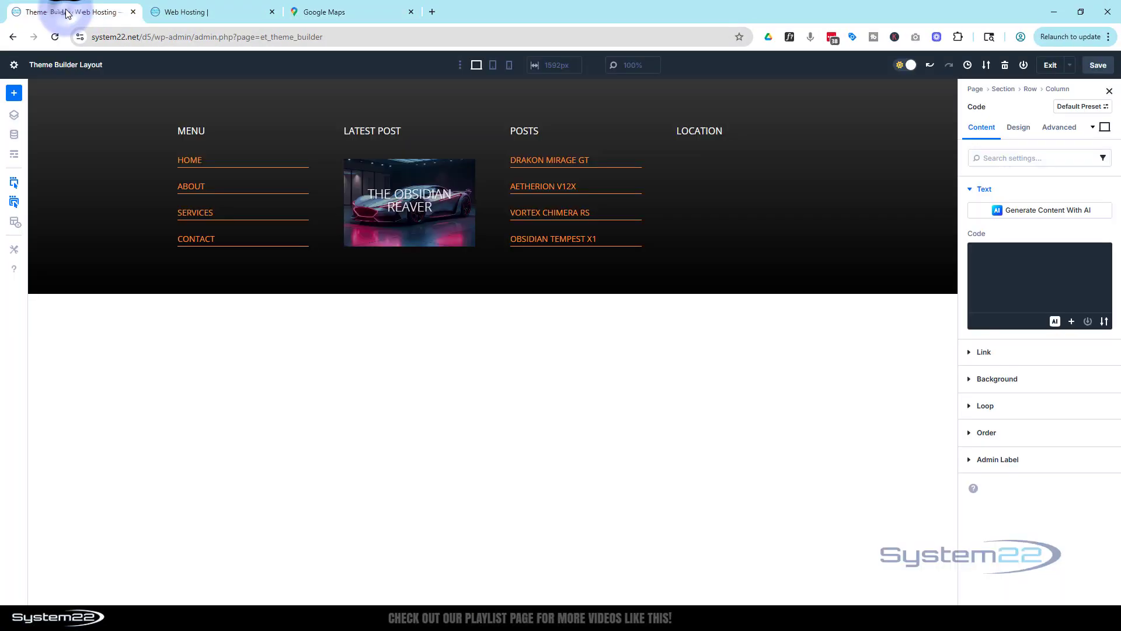
click(988, 259)
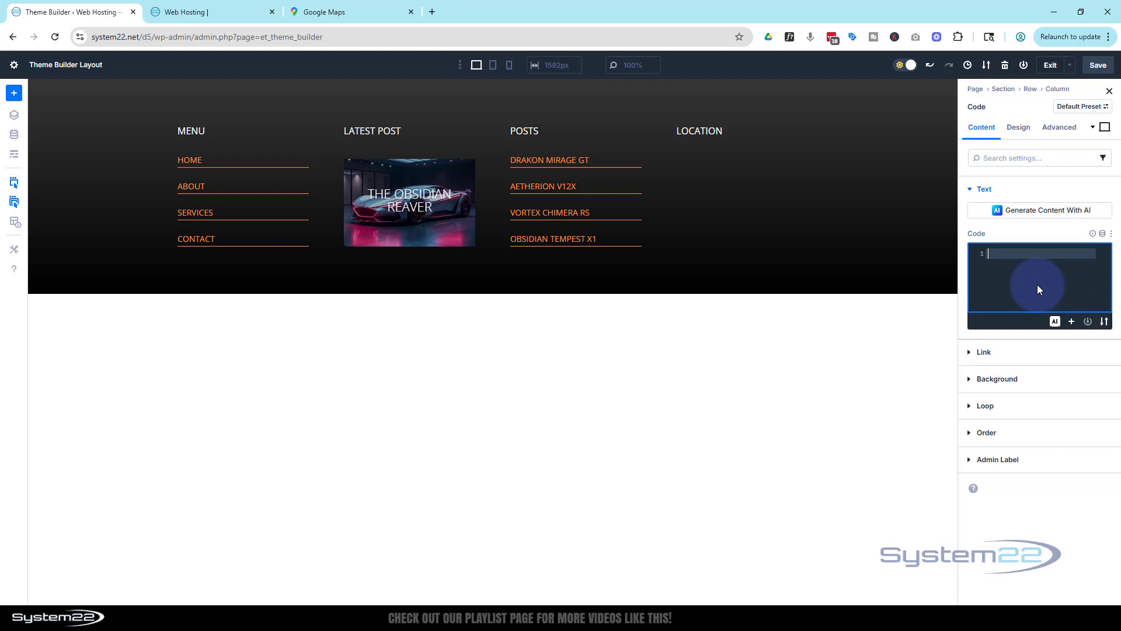
key(ctrl+v)
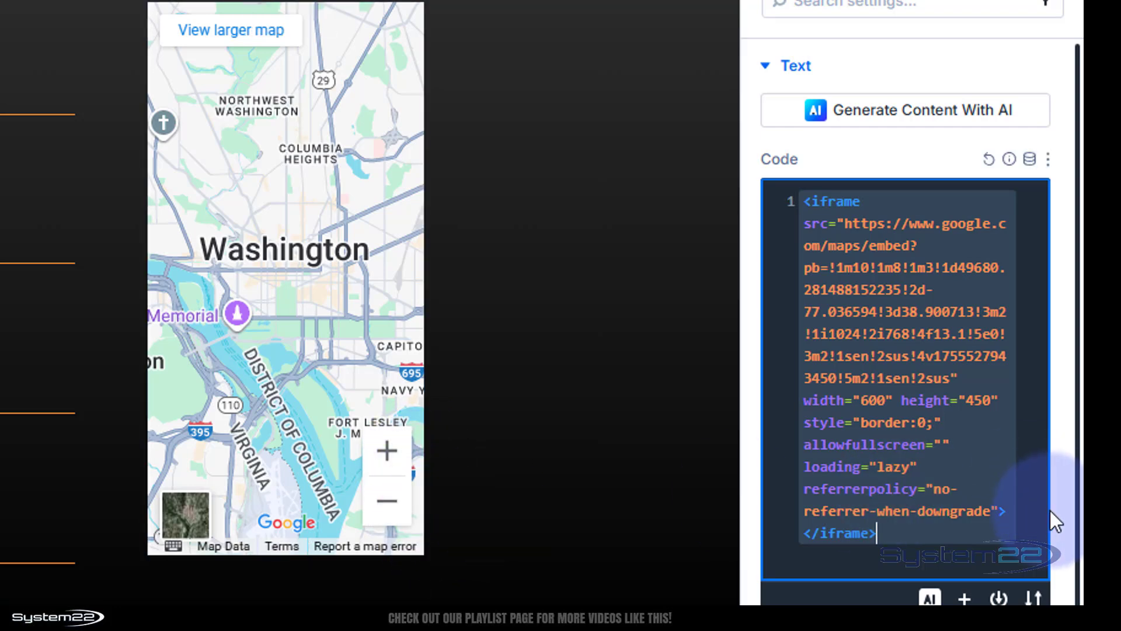
Step: Set the map iframe's height to 150 in the embed code
click(969, 402)
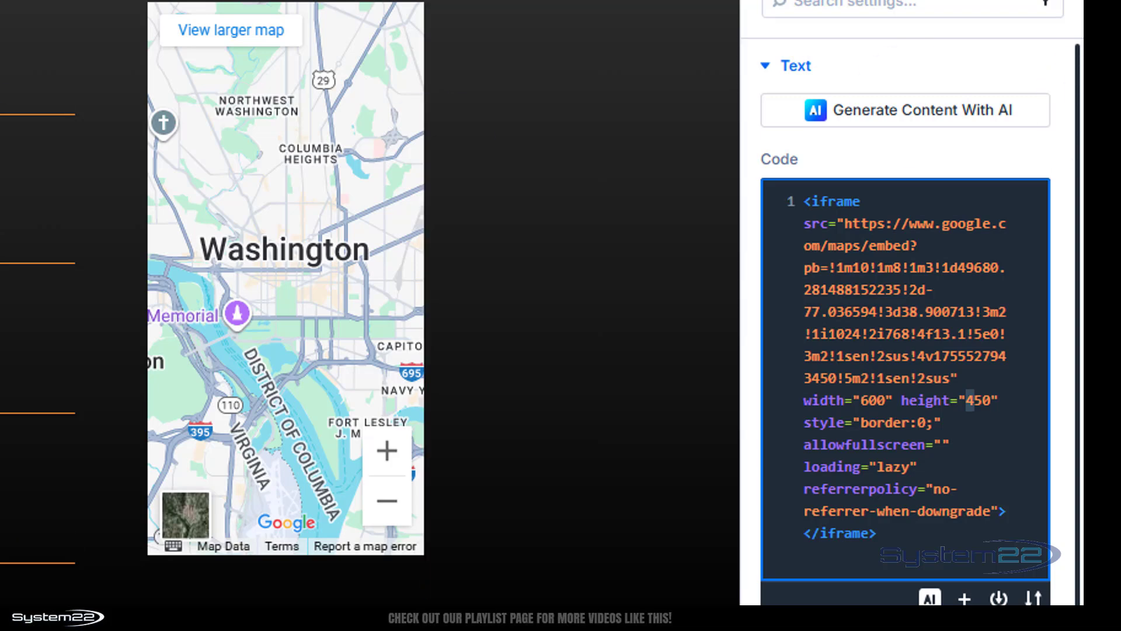
text(1)
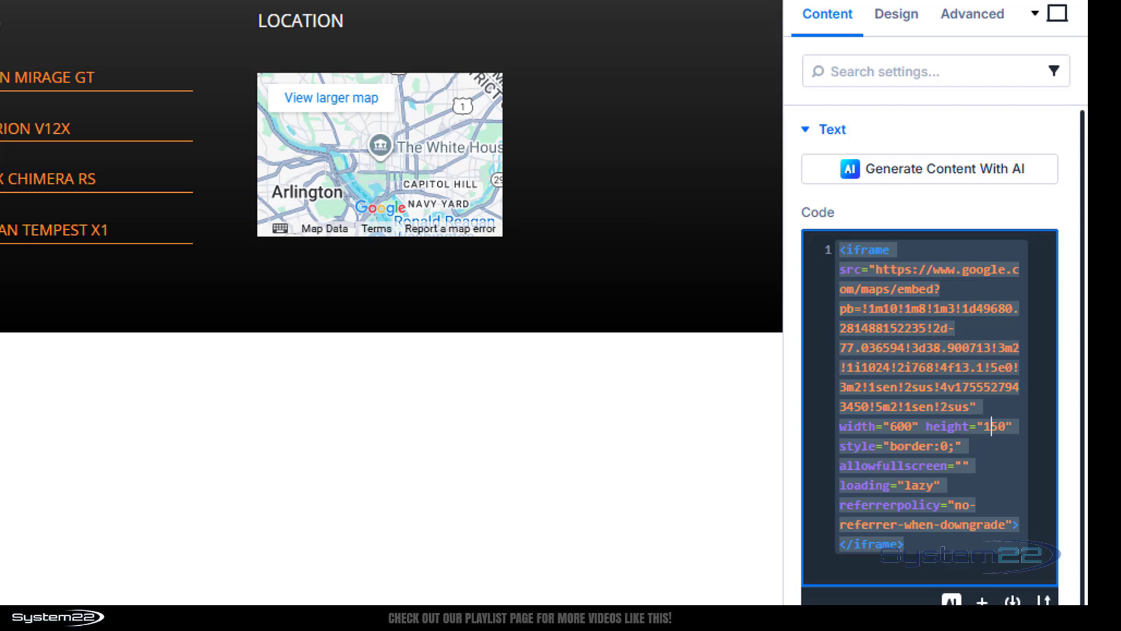
click(697, 230)
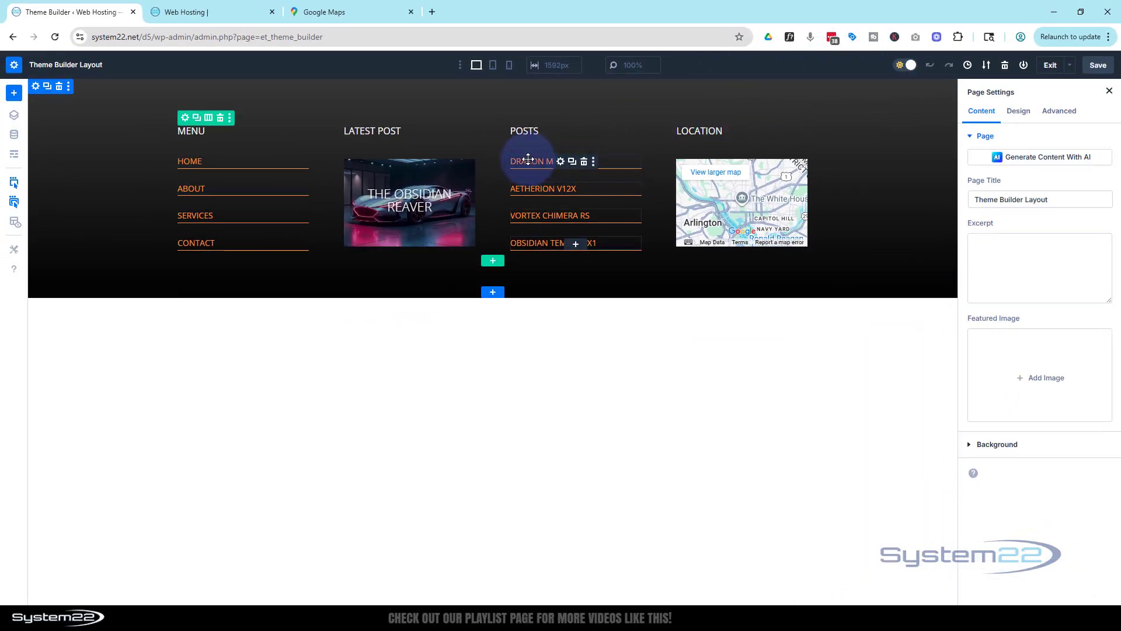
Step: Replace the looped post title module's link URL with the Loop Link dynamic content, keeping its default options
mouse_move(522, 165)
mouse_down()
mouse_move(522, 198)
mouse_move(516, 163)
mouse_move(529, 178)
mouse_move(212, 205)
mouse_move(205, 171)
mouse_move(1058, 193)
mouse_move(709, 155)
mouse_move(520, 165)
mouse_up()
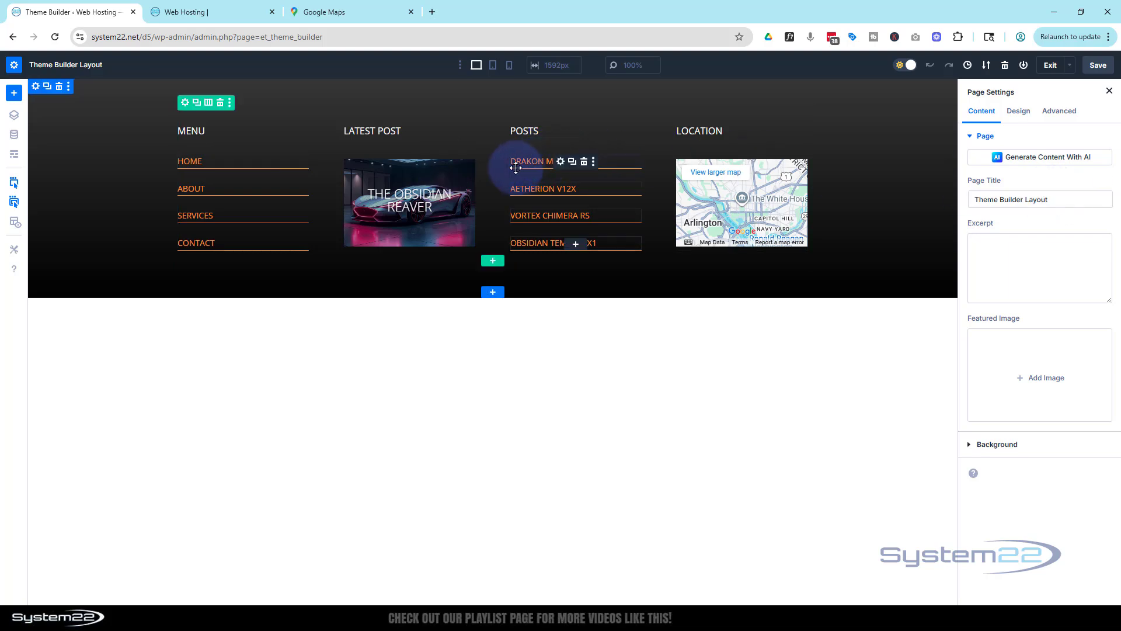
click(562, 166)
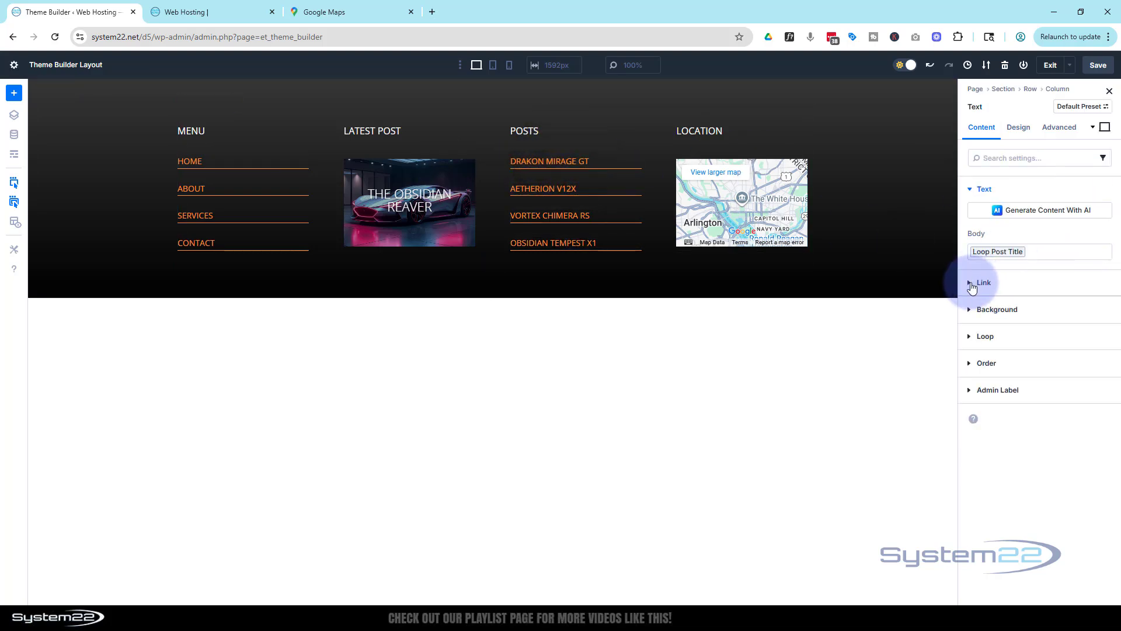
click(971, 284)
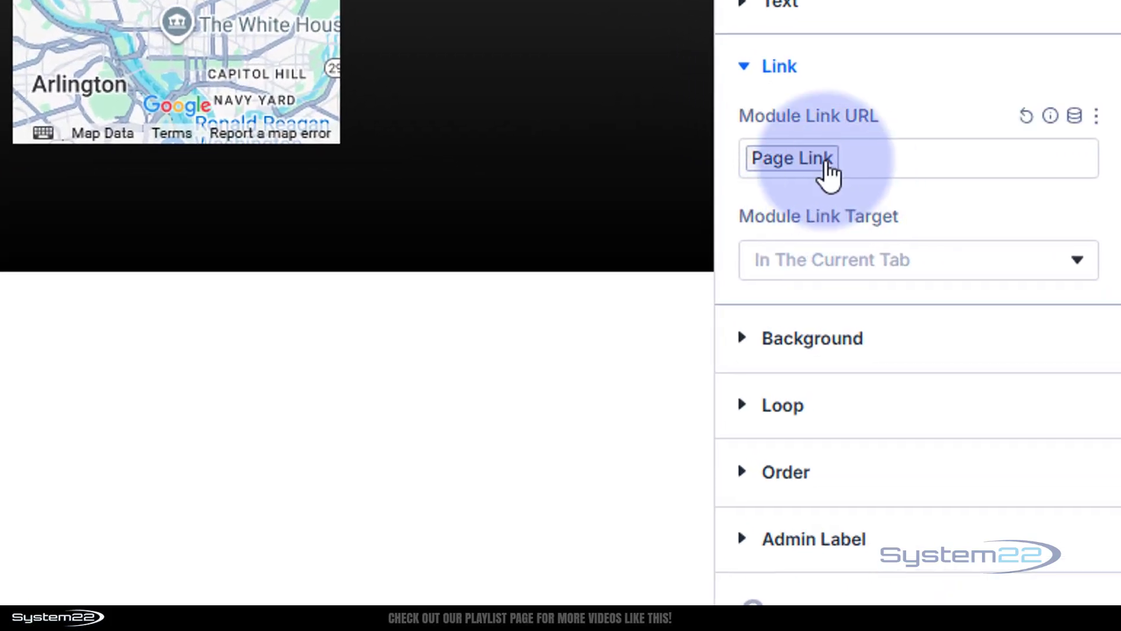
click(1026, 120)
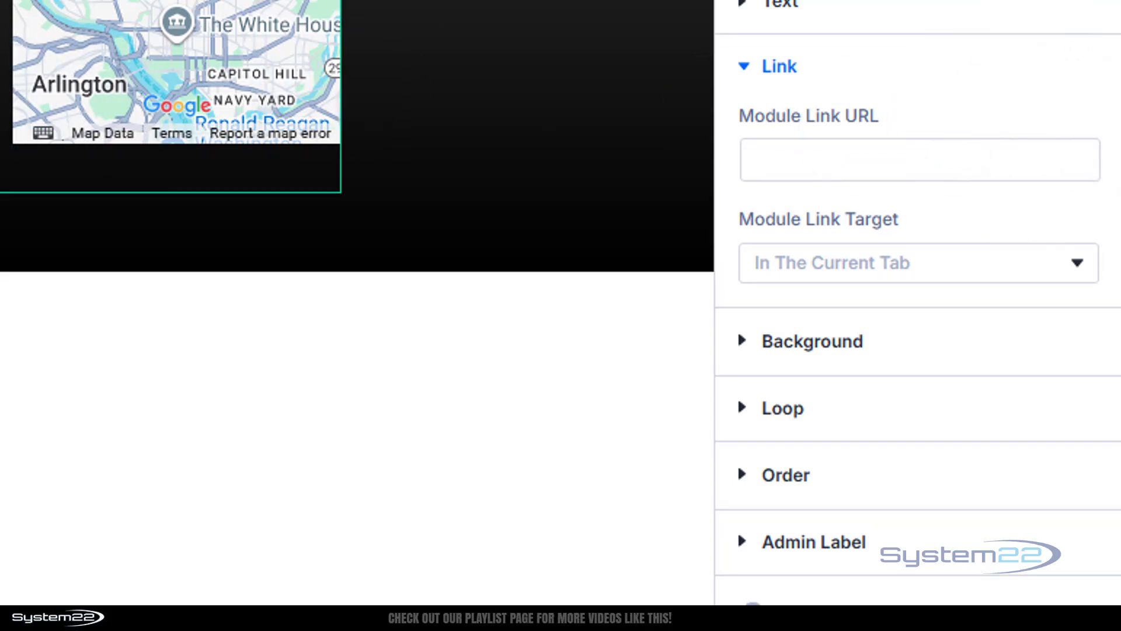
mouse_move(952, 160)
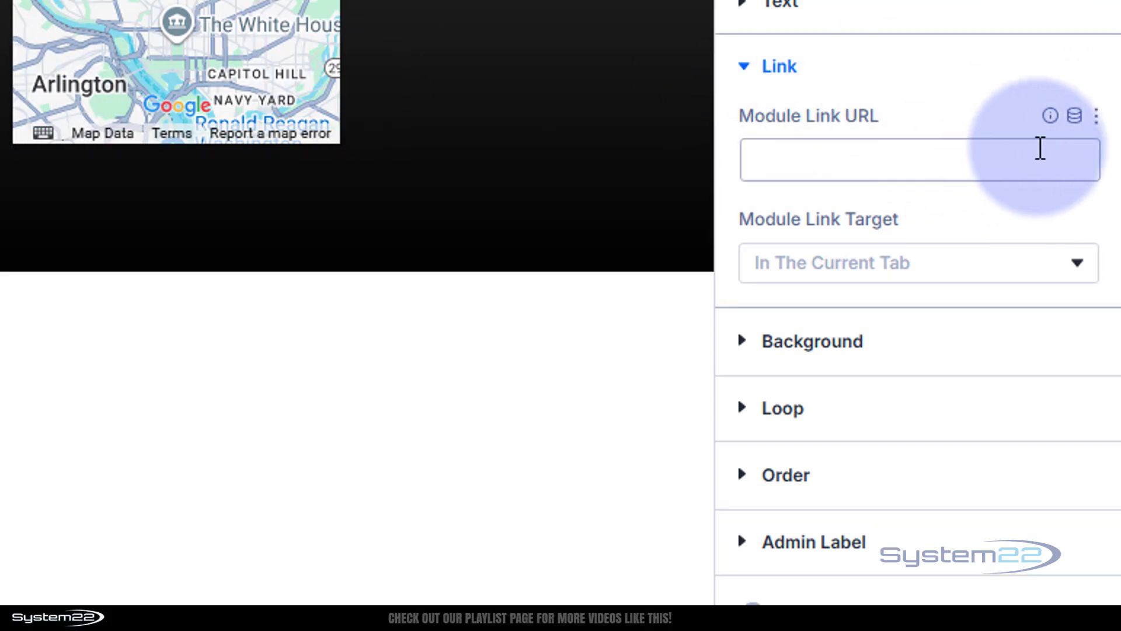
click(1069, 124)
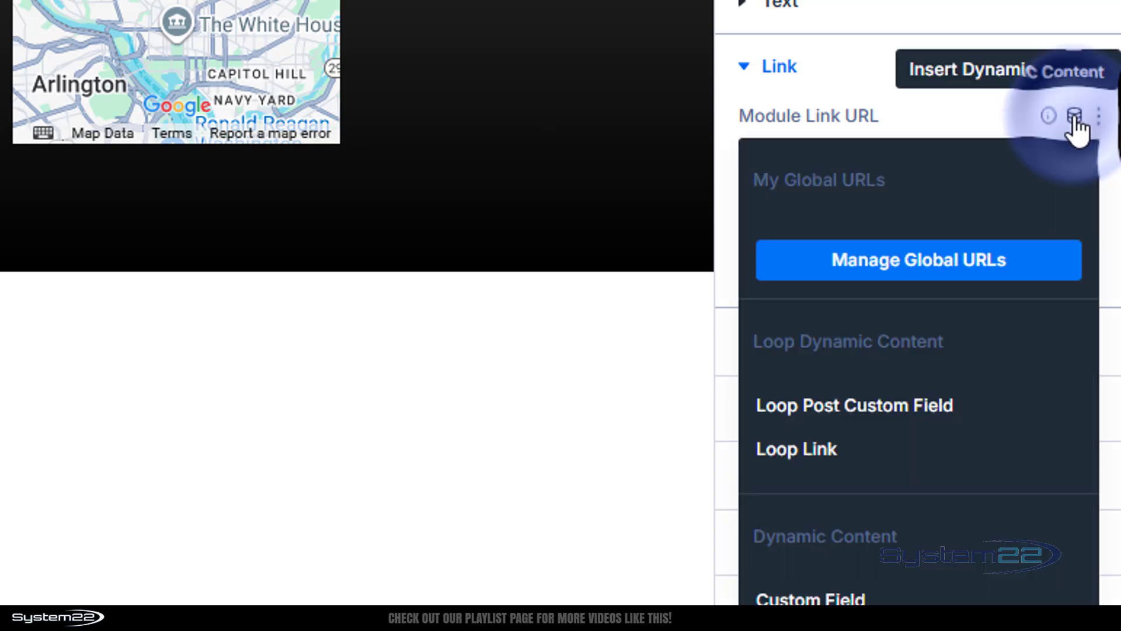
click(812, 454)
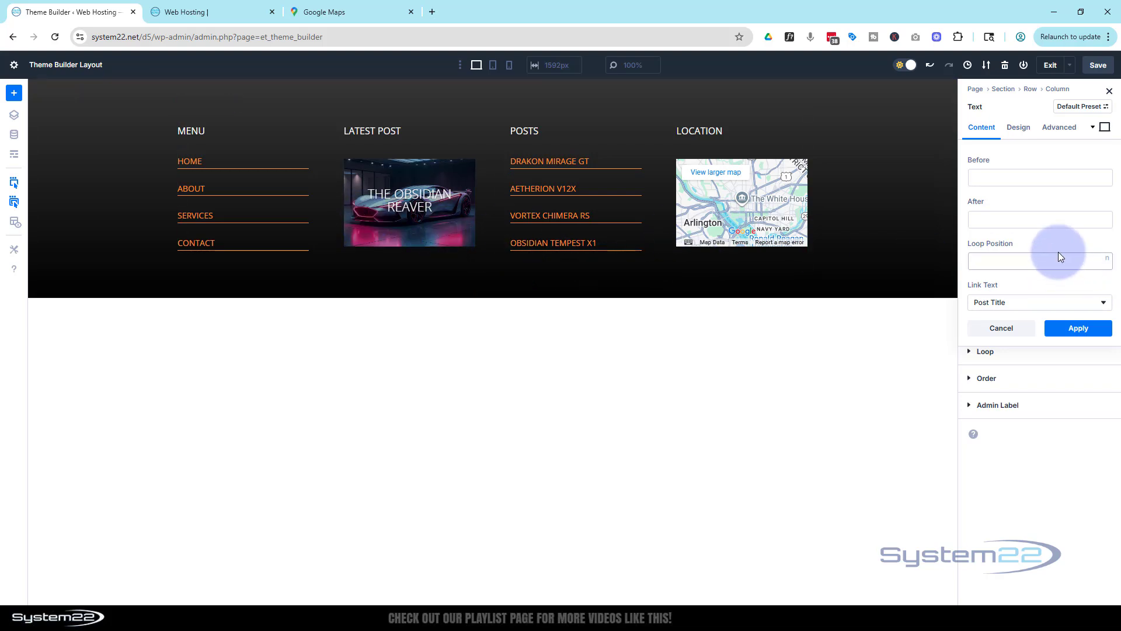
click(1078, 329)
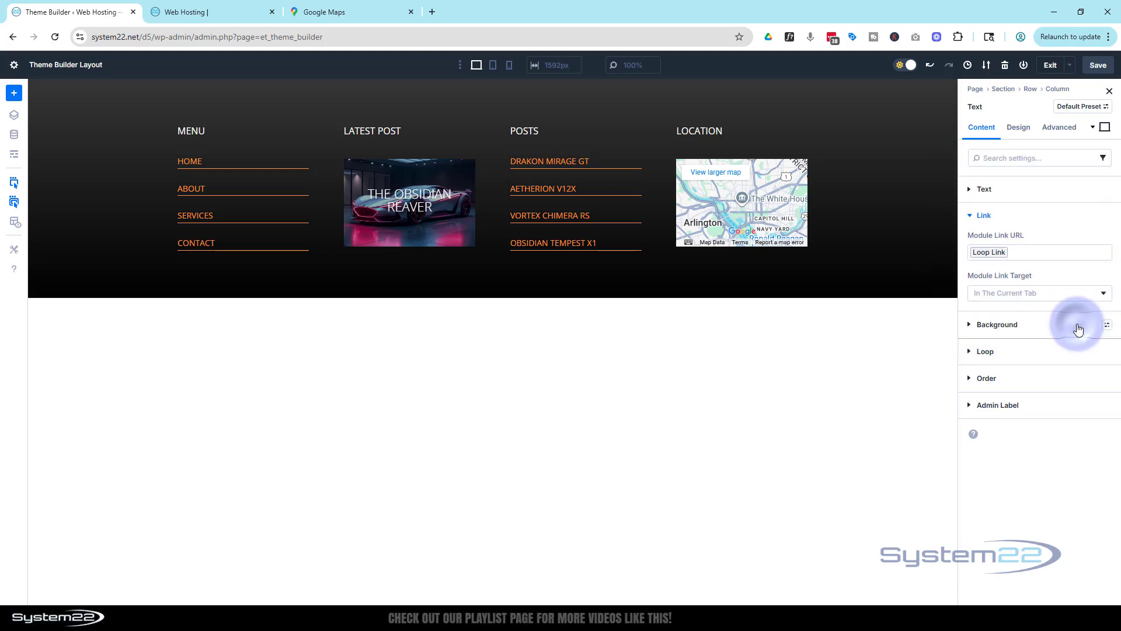
Step: Save the footer layout, exit the layout editor and save the Theme Builder changes
click(1099, 66)
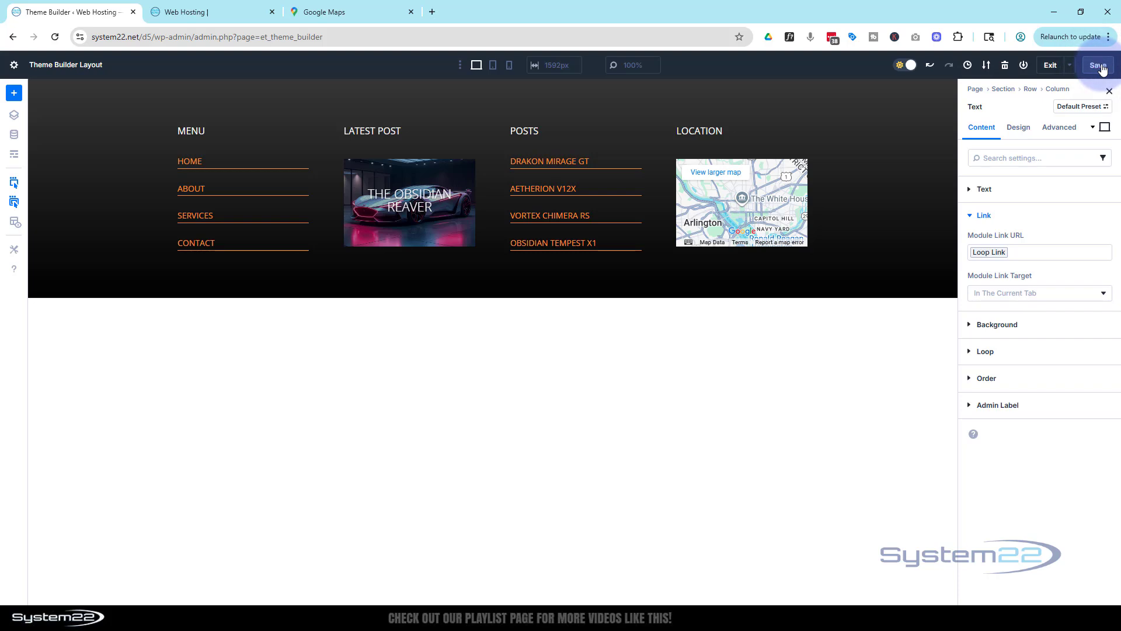
click(1051, 67)
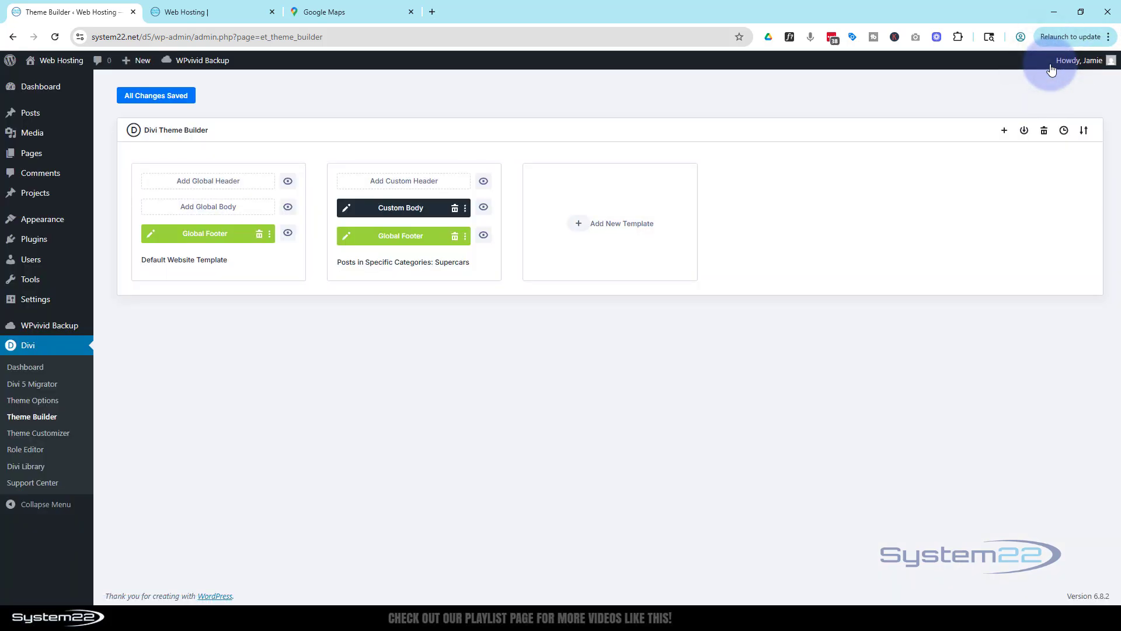
click(152, 103)
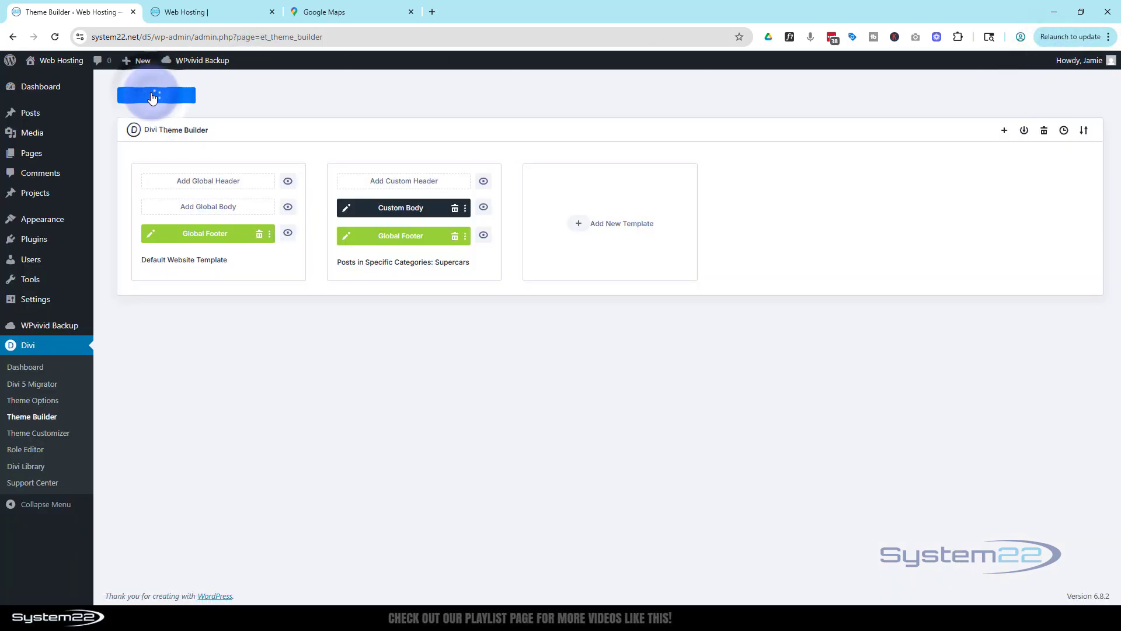
Step: Close the old site preview, open the live site in a new tab and view its footer
click(272, 11)
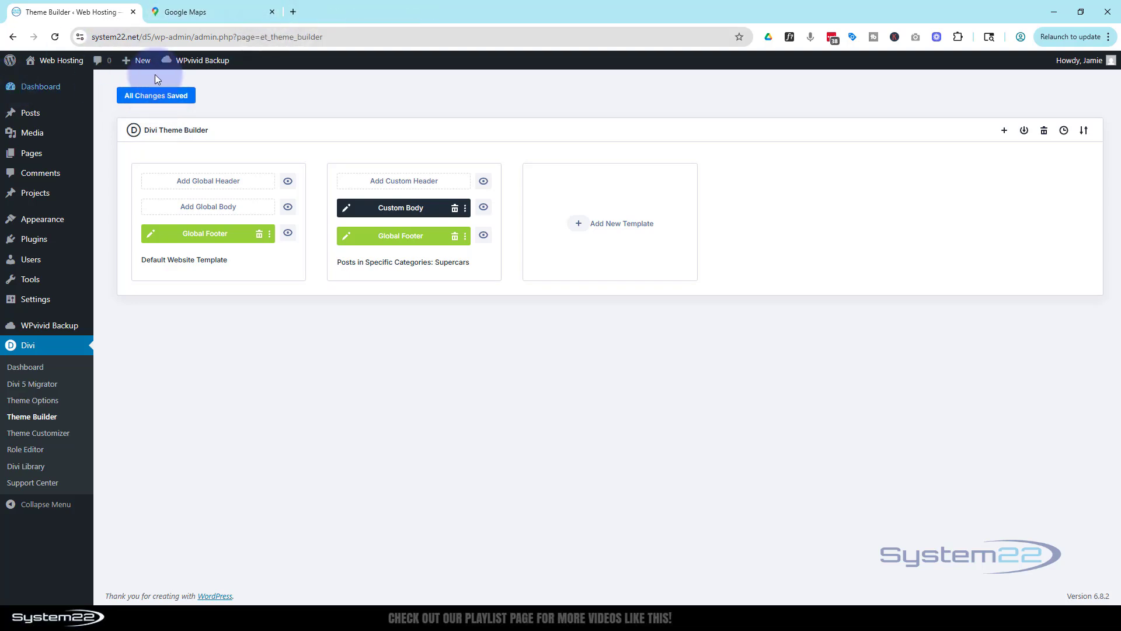
mouse_move(42, 64)
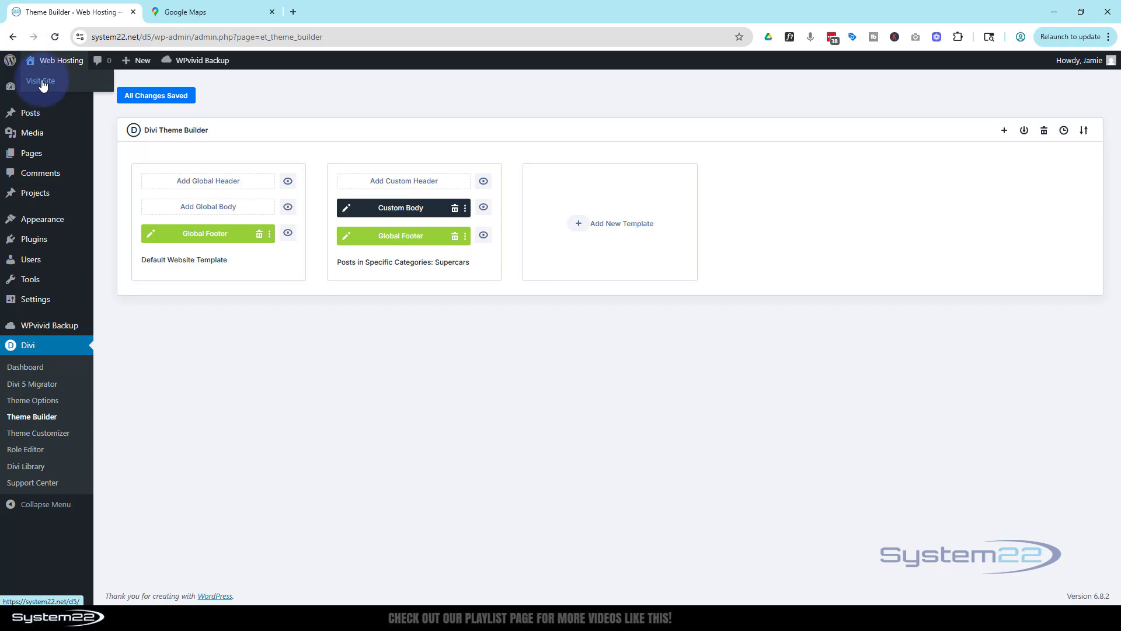
middle_click(42, 83)
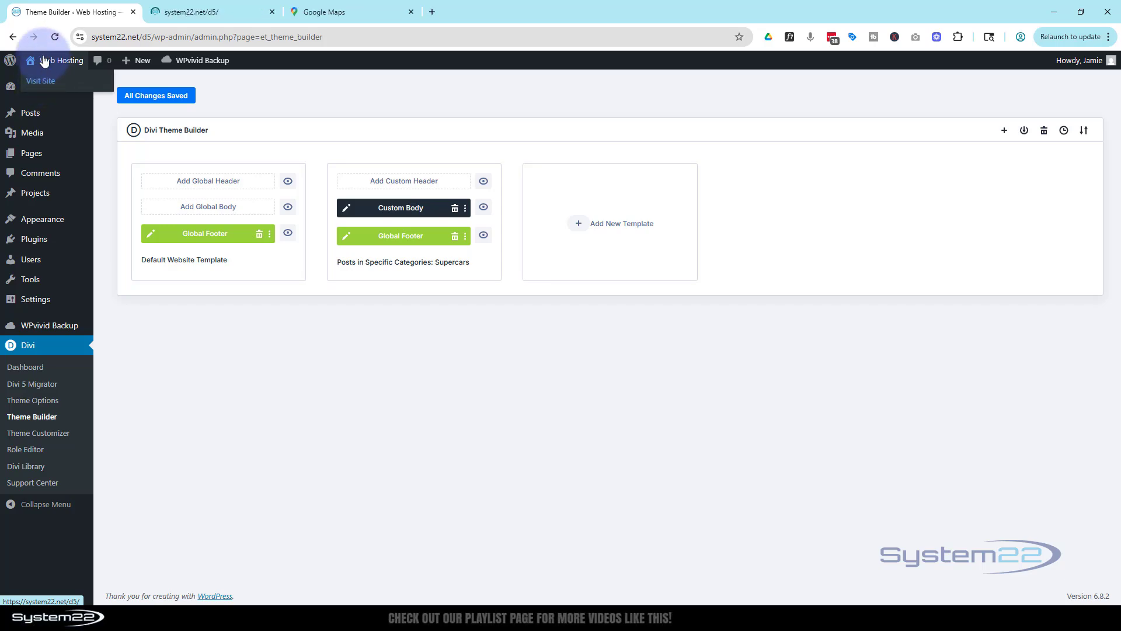
click(228, 11)
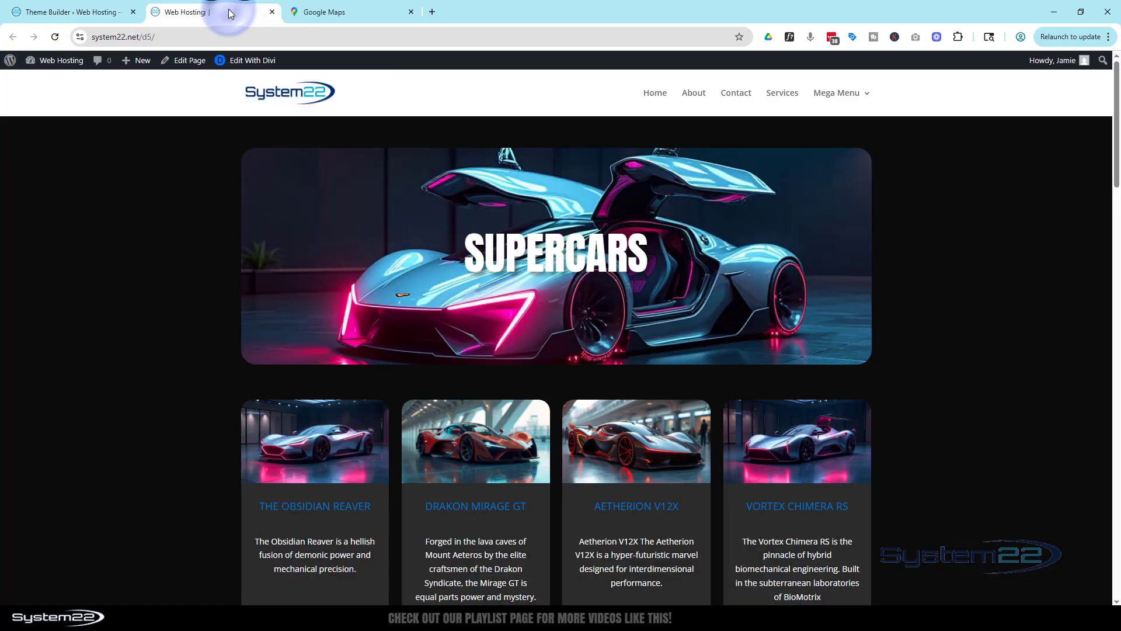
scroll(169, 387, down, 10)
scroll(171, 385, down, 20)
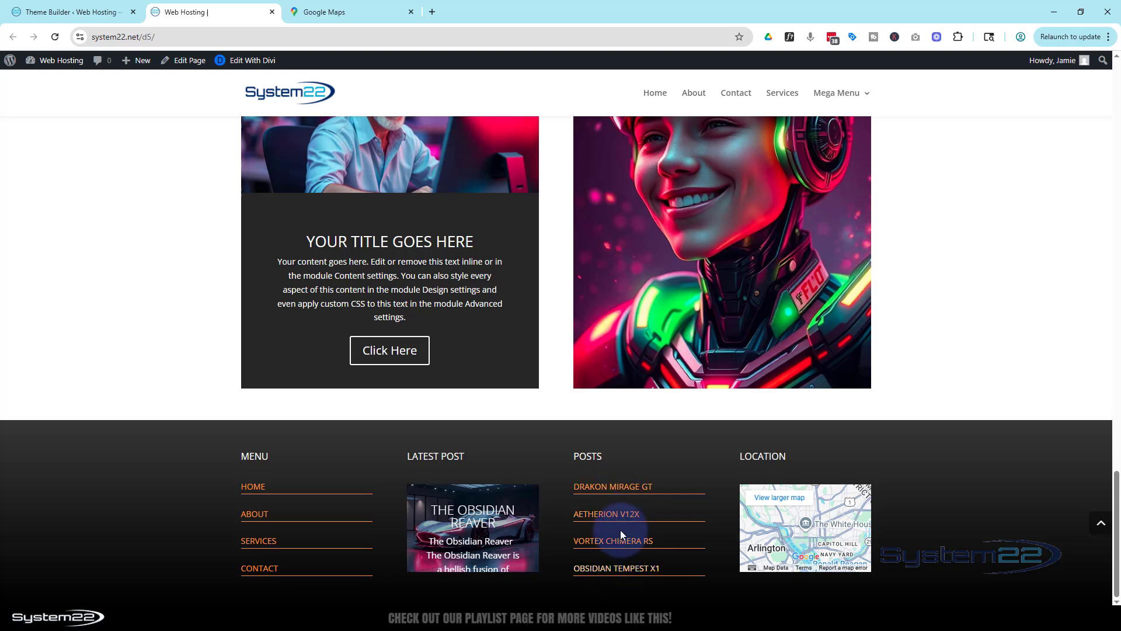
Step: Test the footer's Aetherion V12X post link and the location map link, returning to the site after each
click(597, 515)
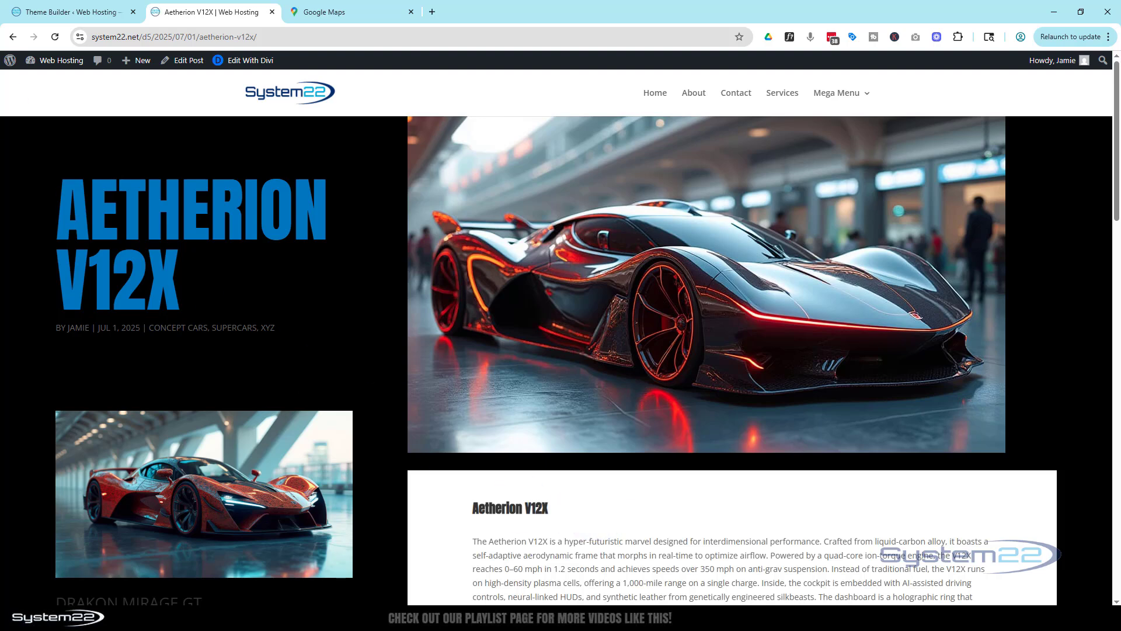
click(13, 37)
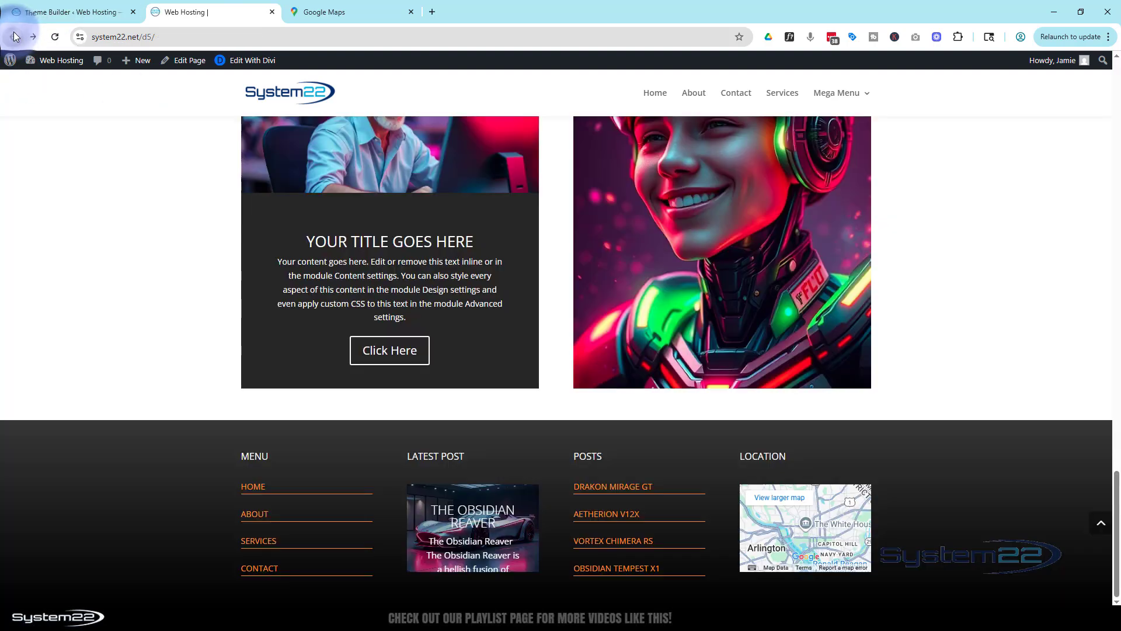
click(801, 553)
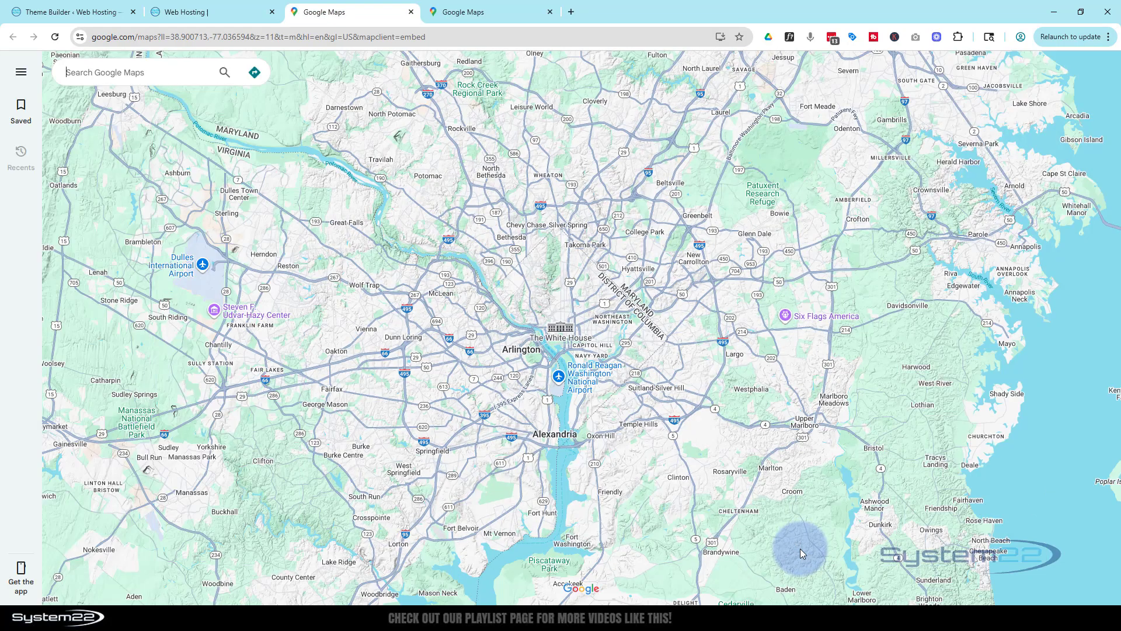
click(233, 12)
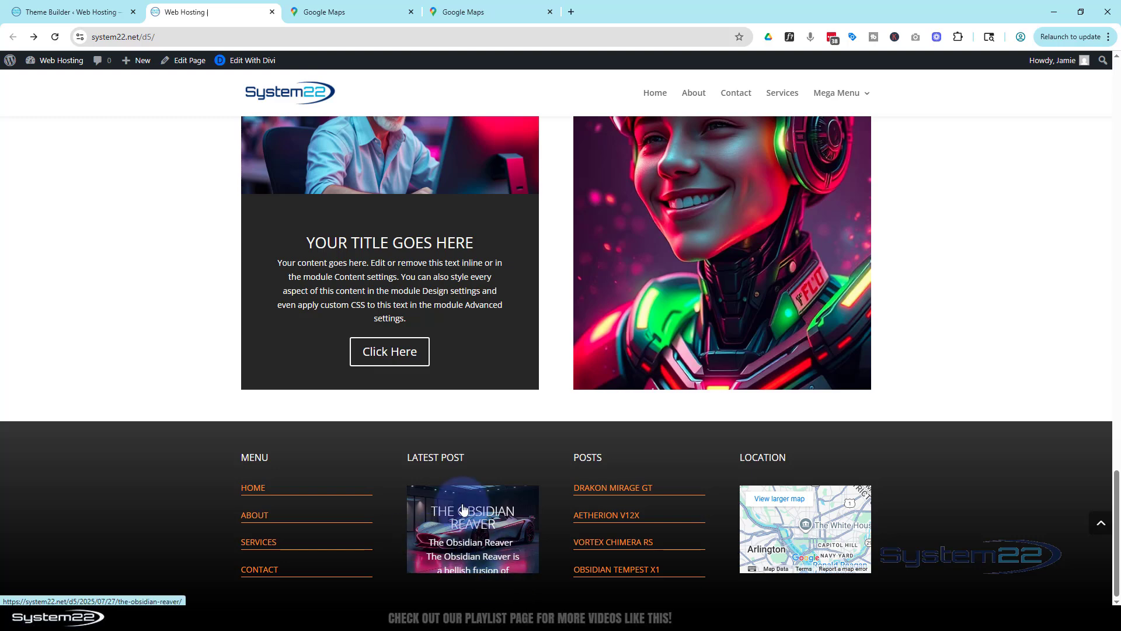
Step: Reopen the Global Footer layout of the Default Website Template and open the Latest Post column's Post Slider settings
click(67, 12)
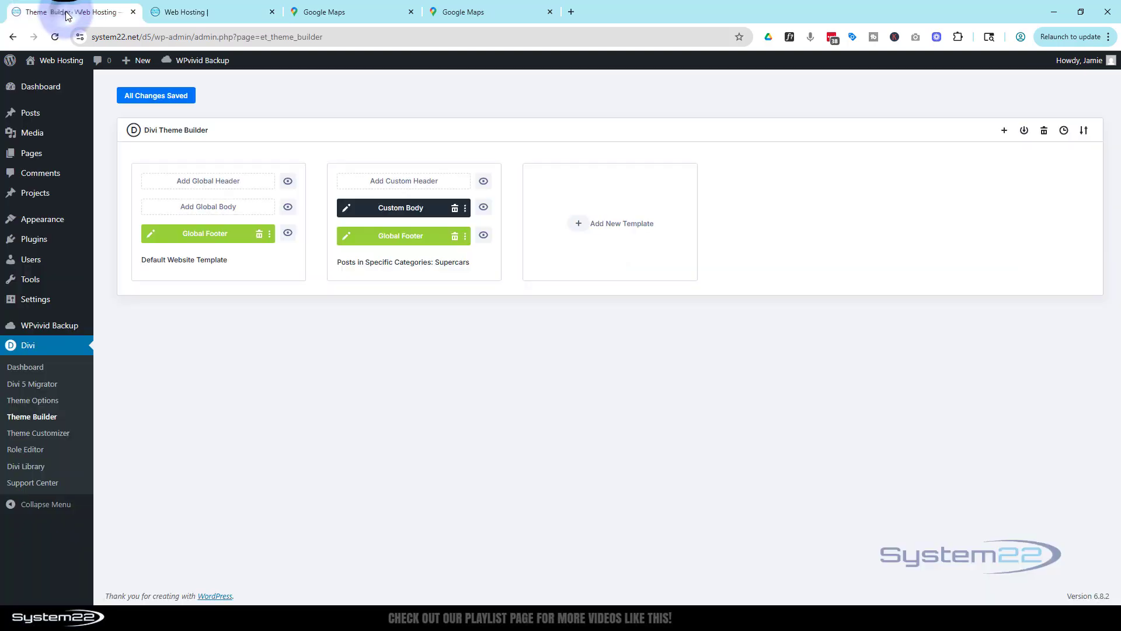
click(152, 235)
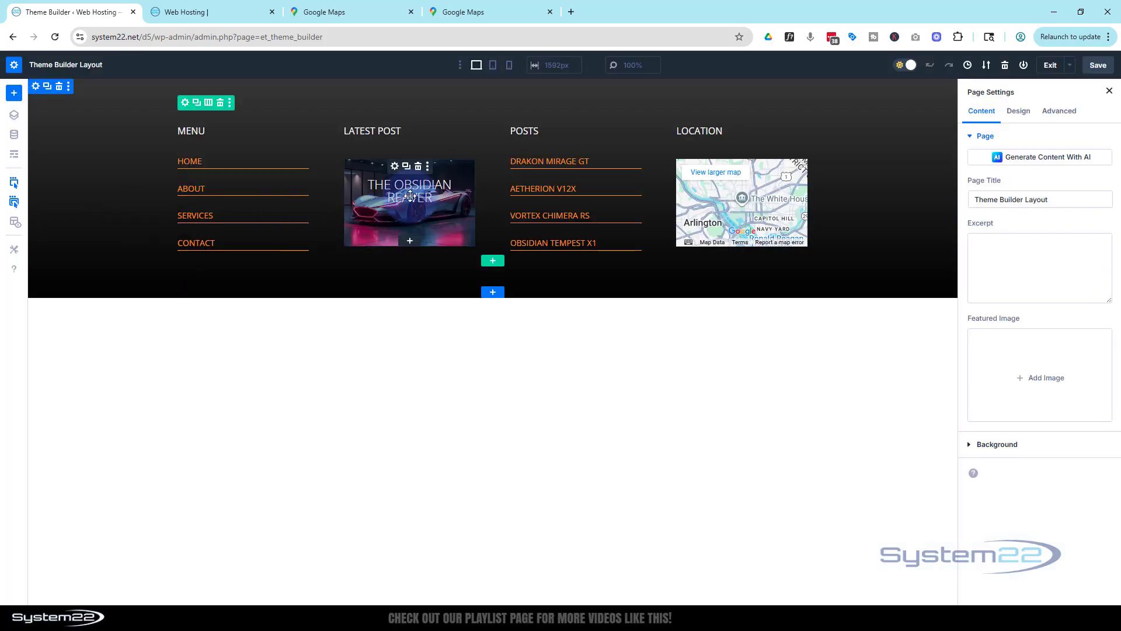
click(310, 352)
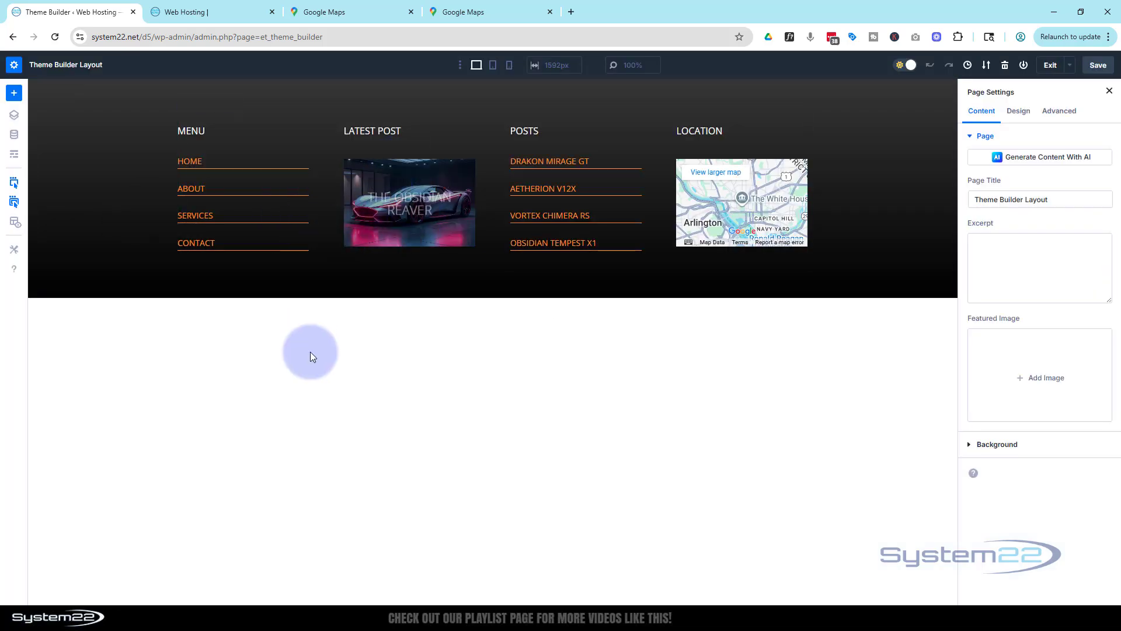
click(395, 166)
click(1064, 322)
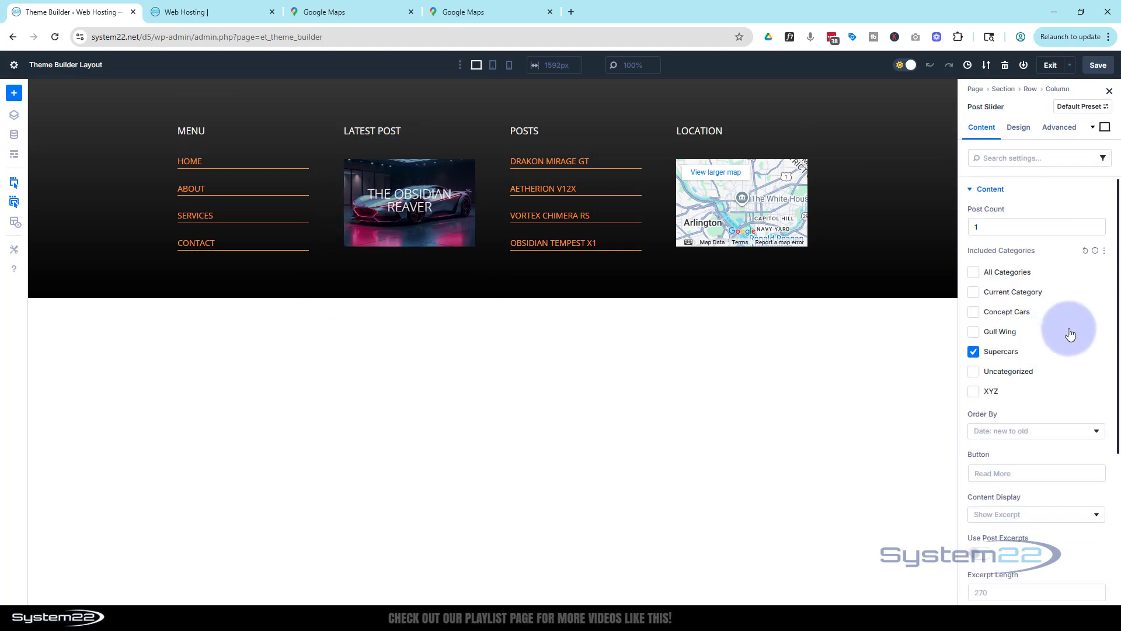
Step: Set the Post Slider's excerpt length to 0, and save and exit the footer layout
scroll(1082, 336, down, 3)
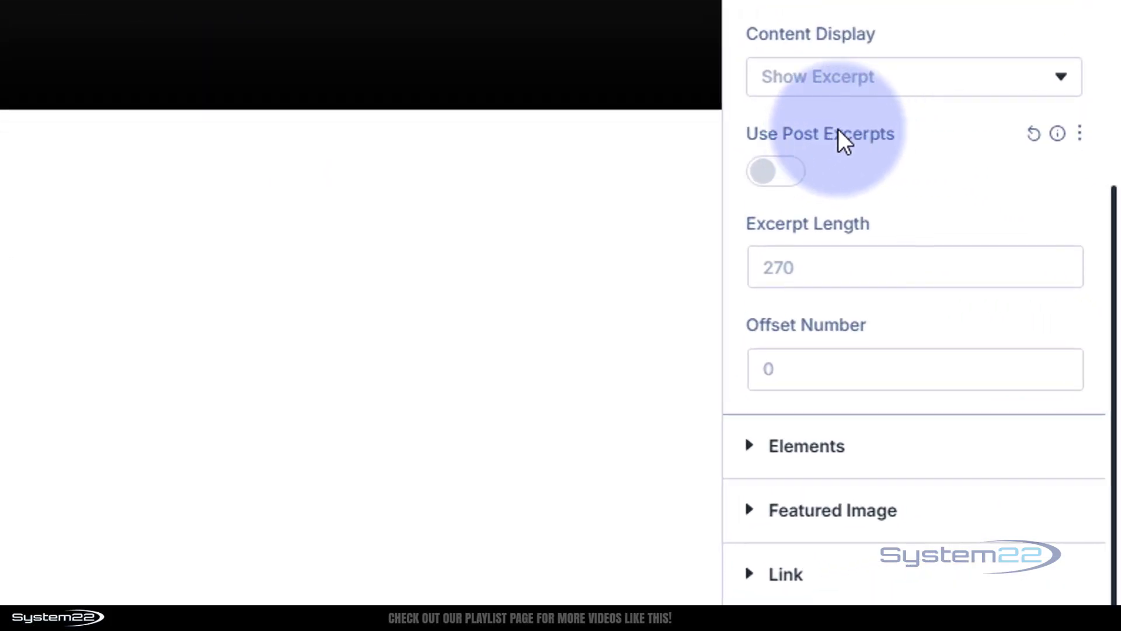
click(759, 447)
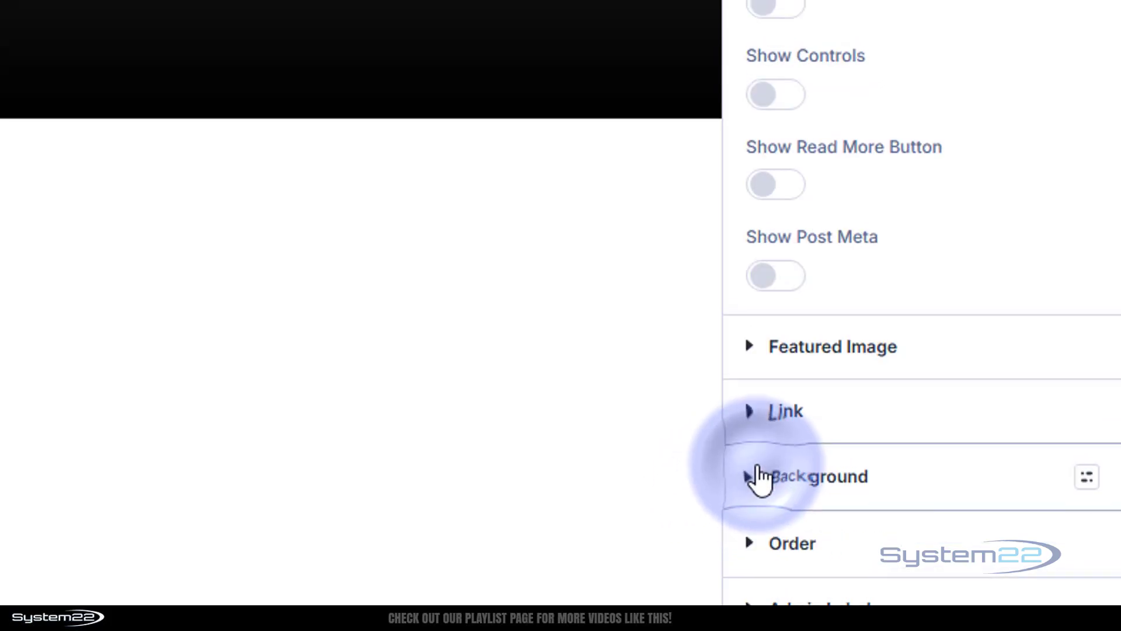
scroll(736, 584, up, 5)
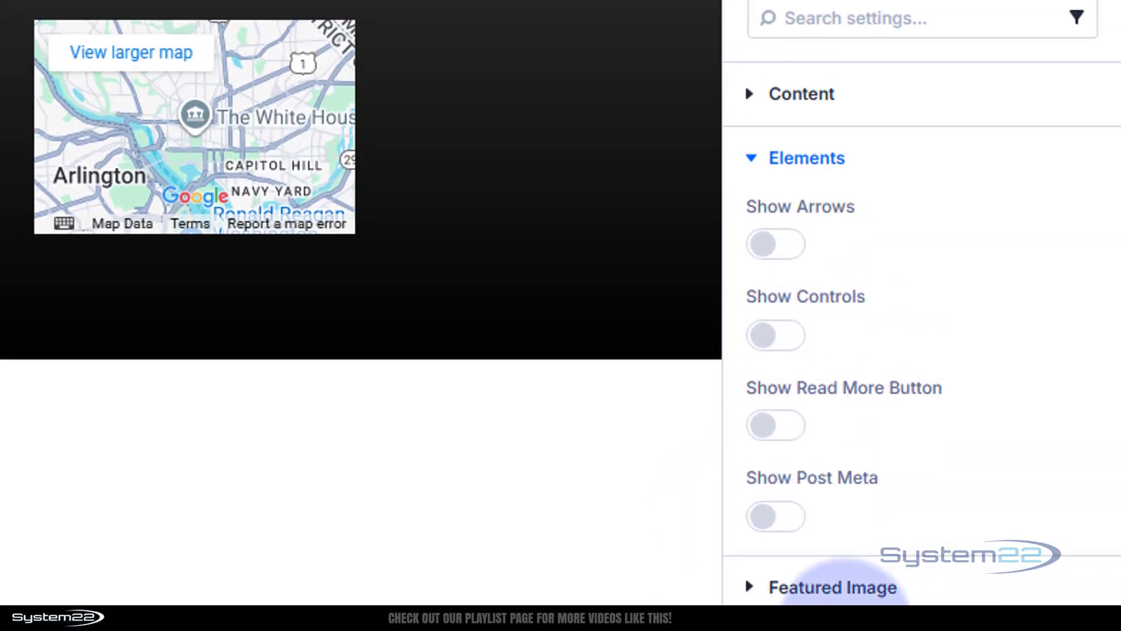
click(768, 92)
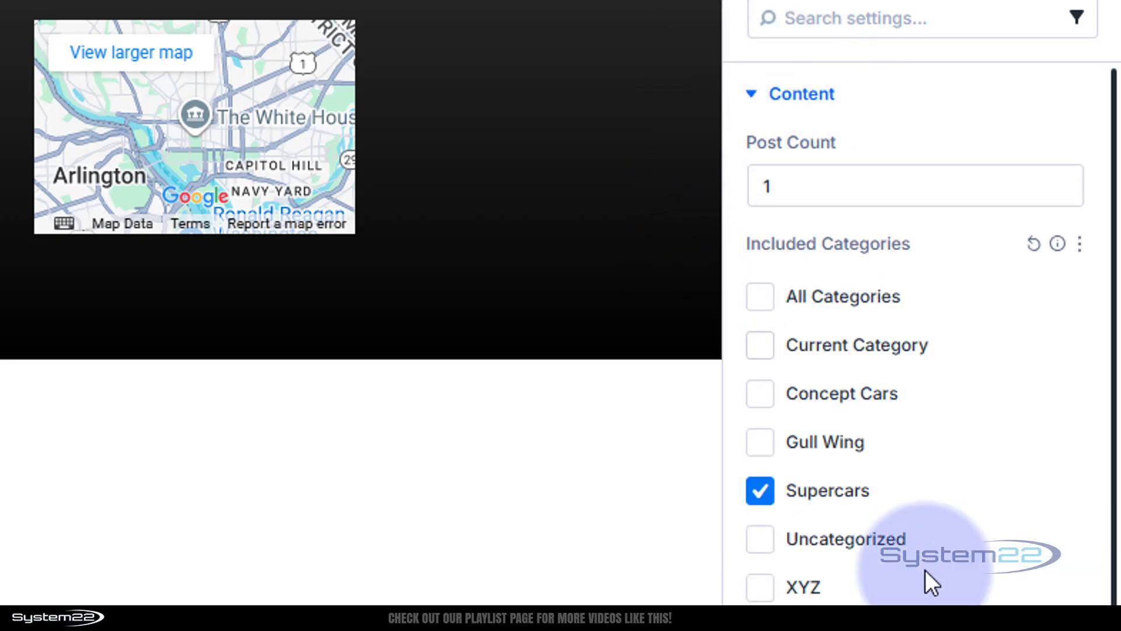
scroll(927, 578, down, 6)
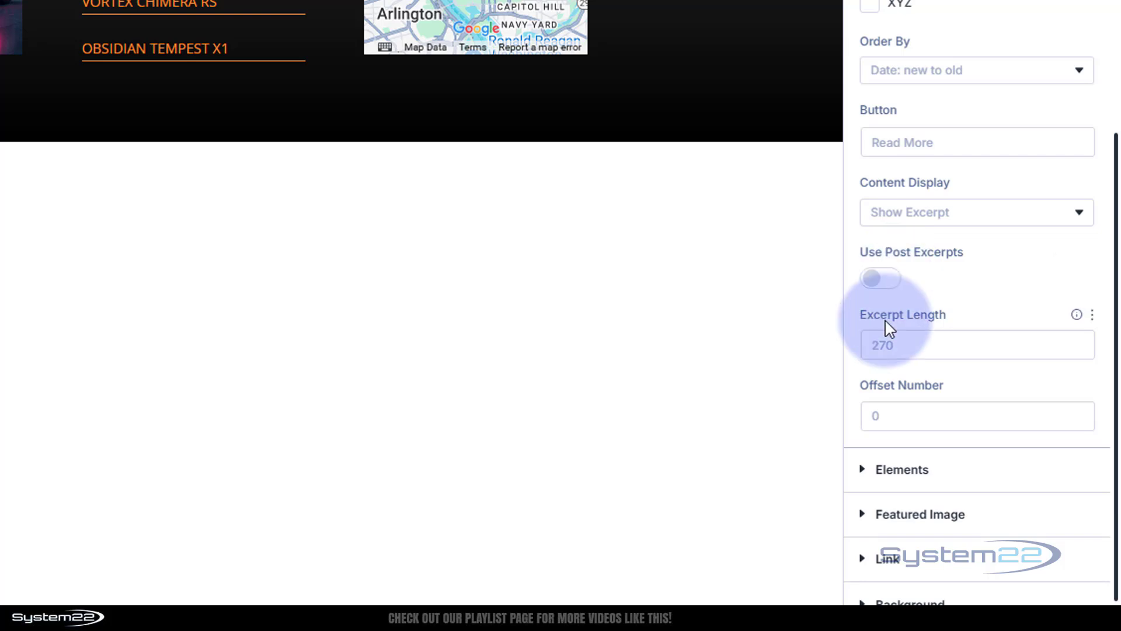
click(874, 344)
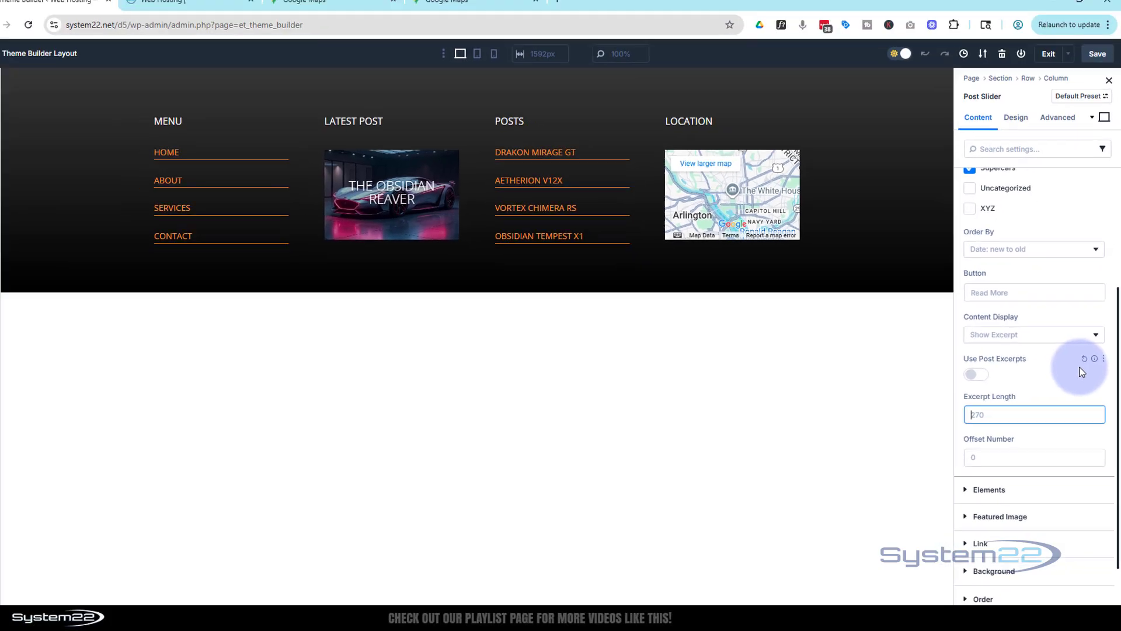
text(0)
click(1060, 394)
click(1098, 65)
click(1046, 67)
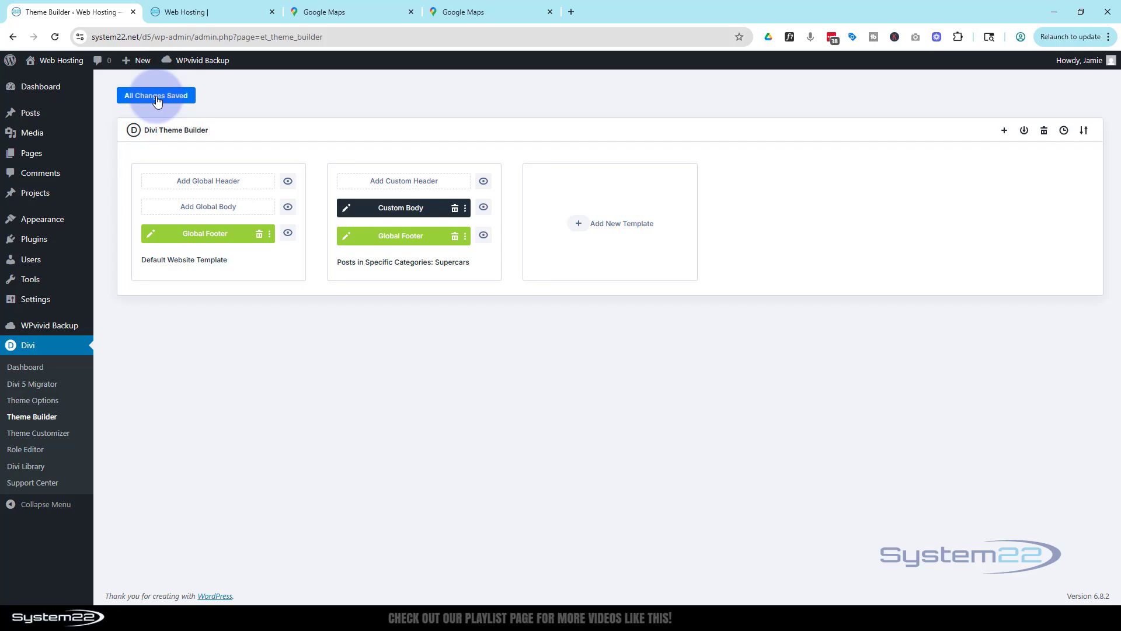
Step: Reload the live site and test the footer's latest-post slider link, returning to the home page
click(213, 9)
click(55, 37)
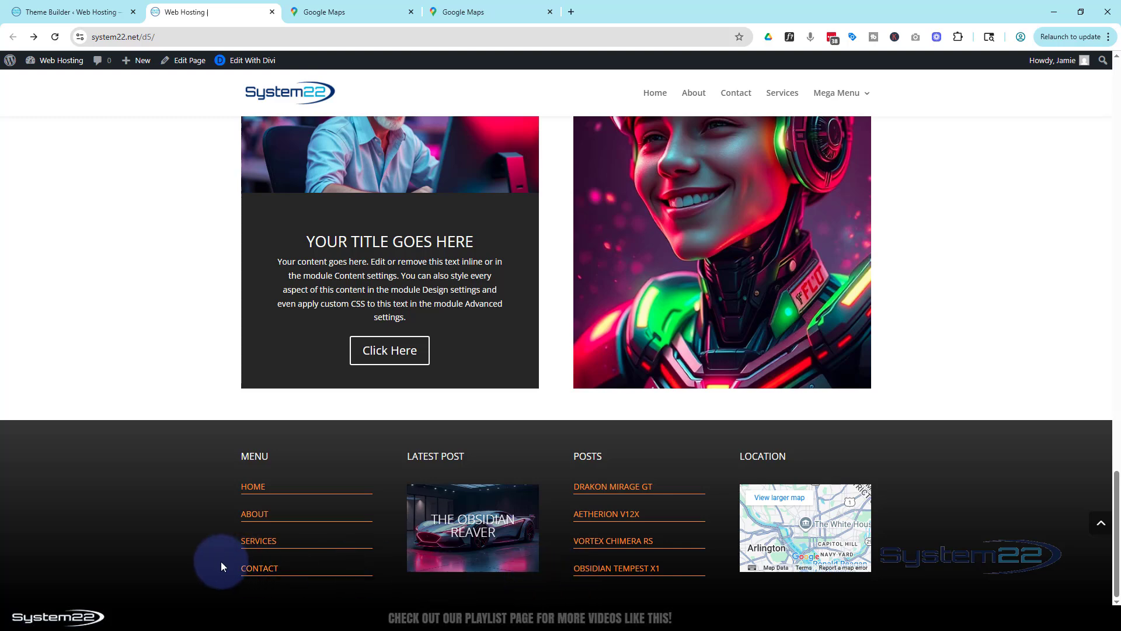
click(465, 533)
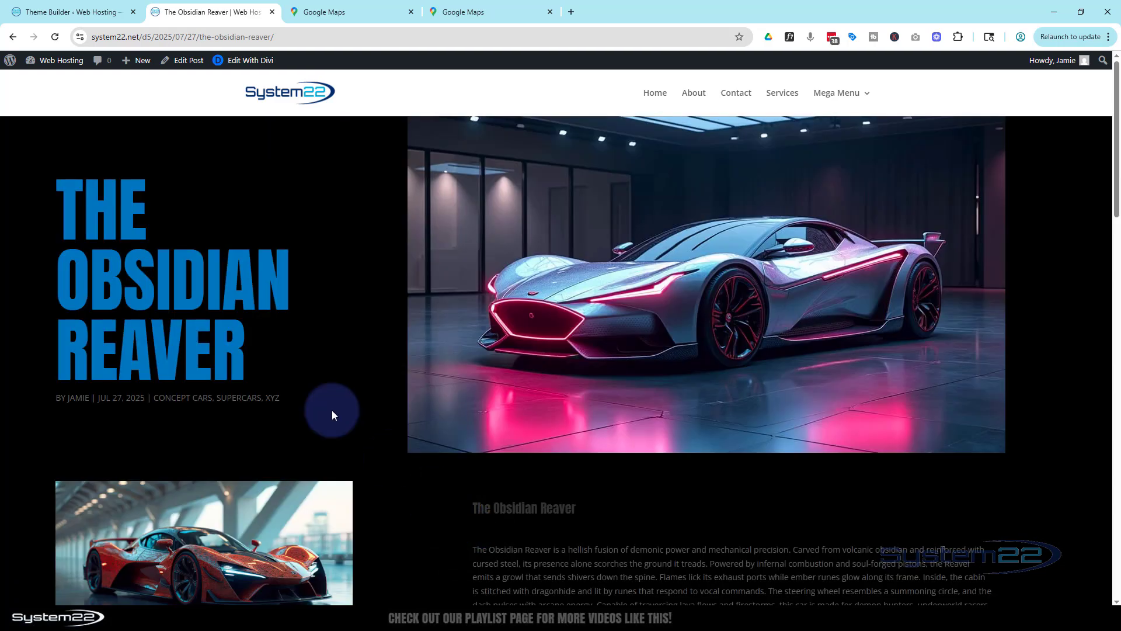
key(alt+Left)
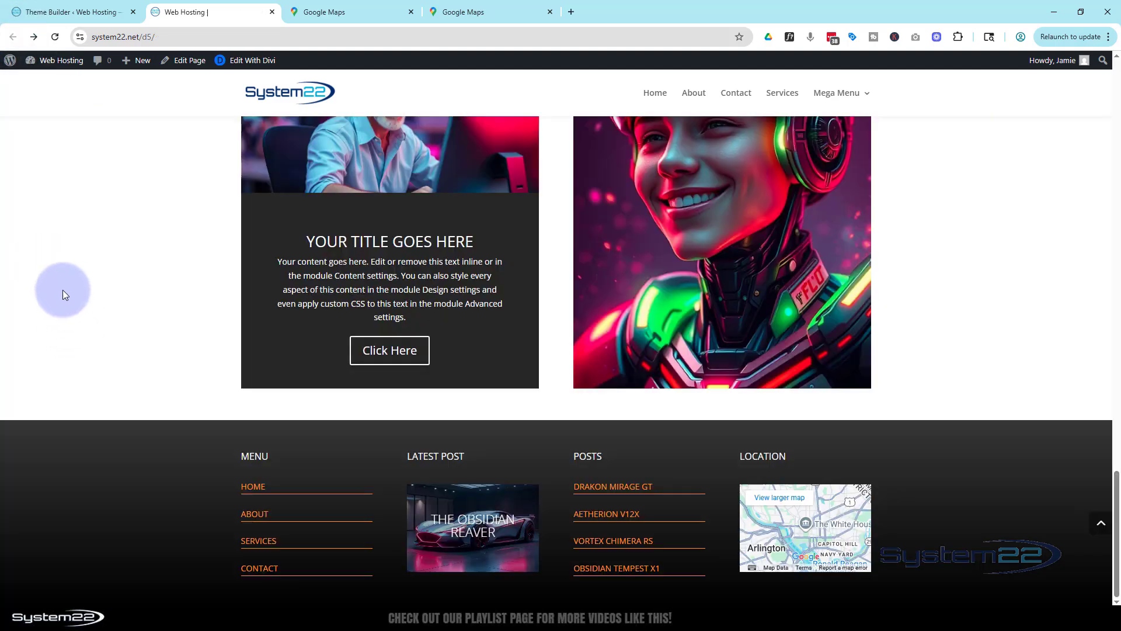
click(45, 13)
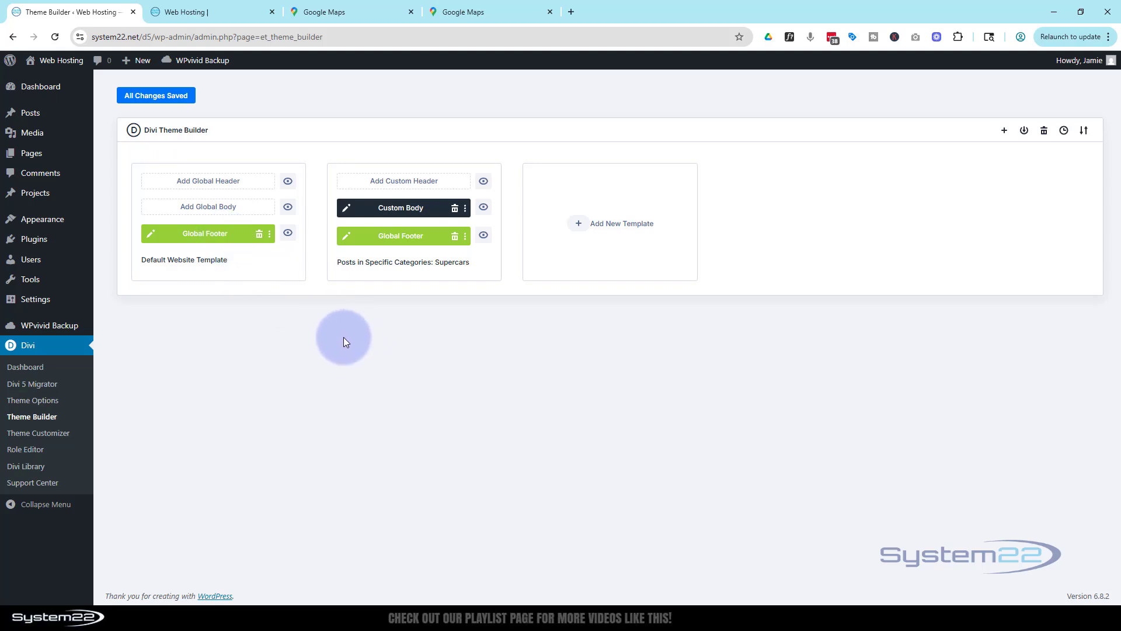
click(227, 8)
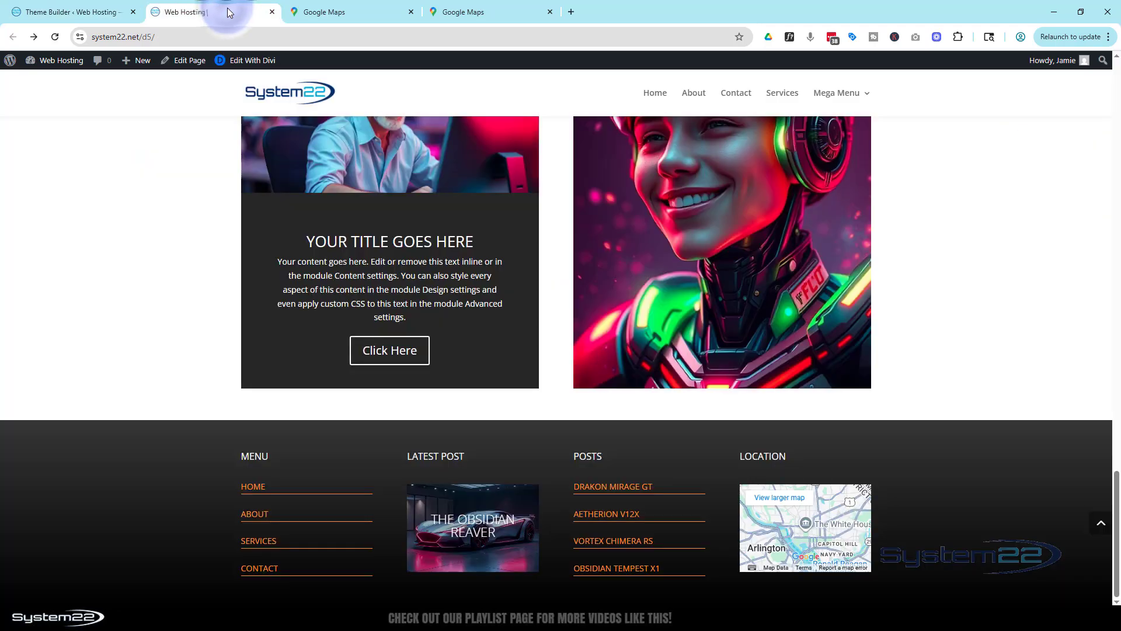